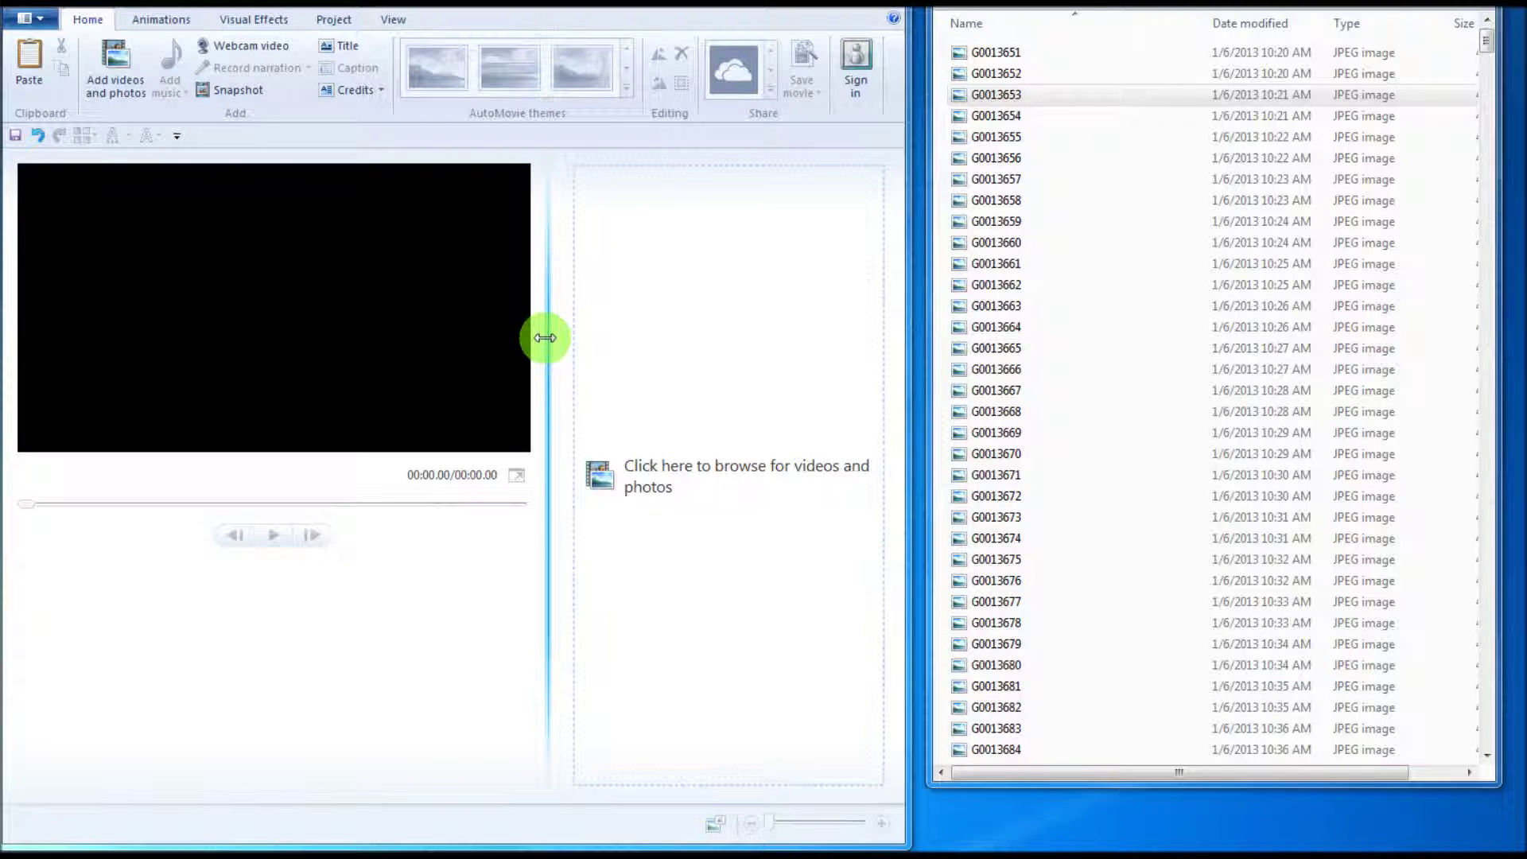
# Step: Open the Add videos and photos browser twice and close it without adding anything
pyautogui.click(125, 67)
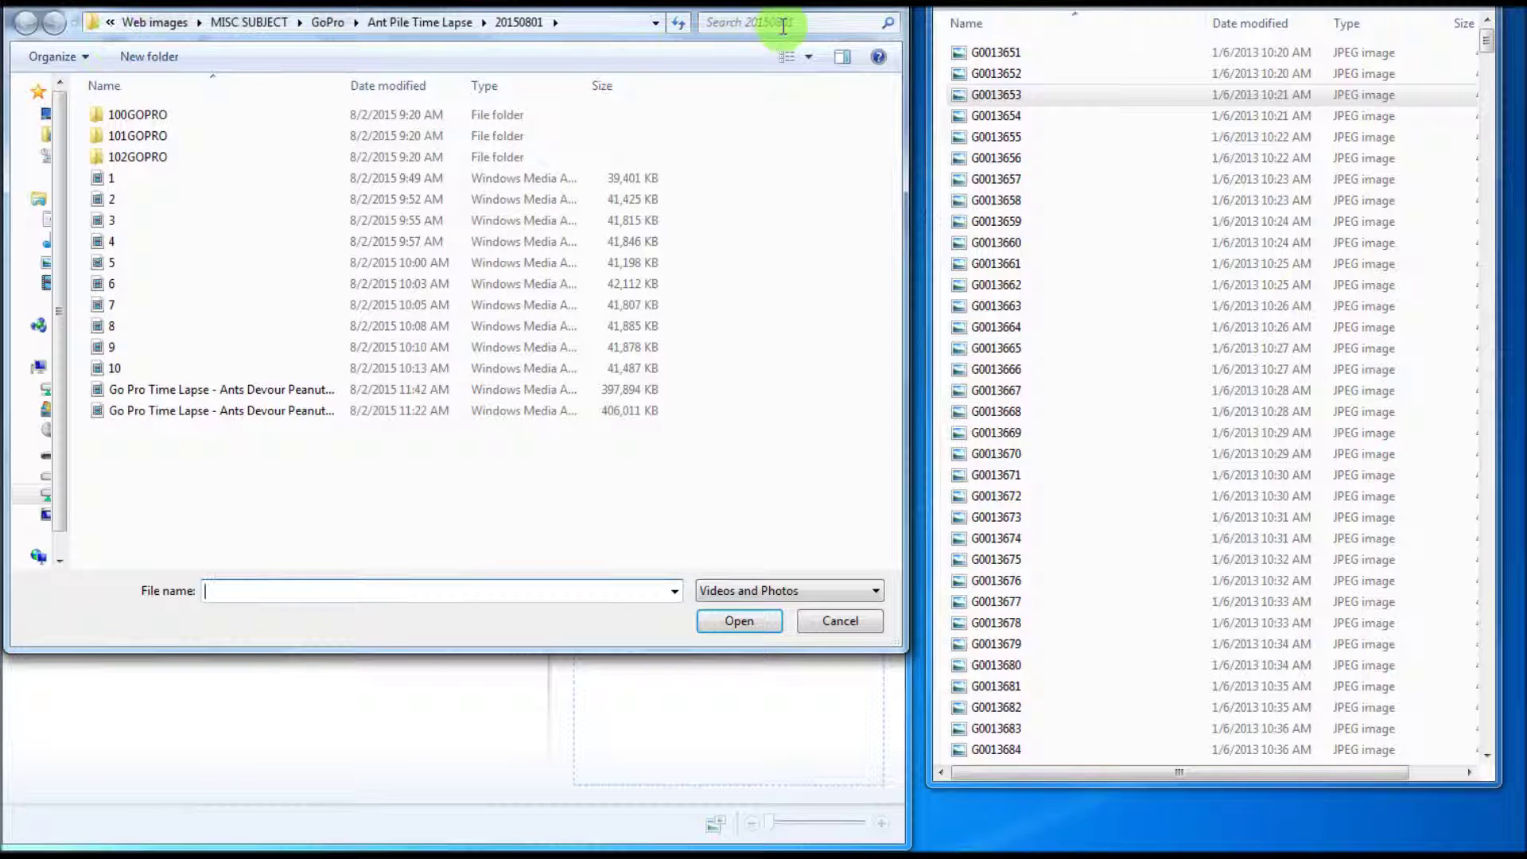
pyautogui.press('Escape')
pyautogui.click(756, 436)
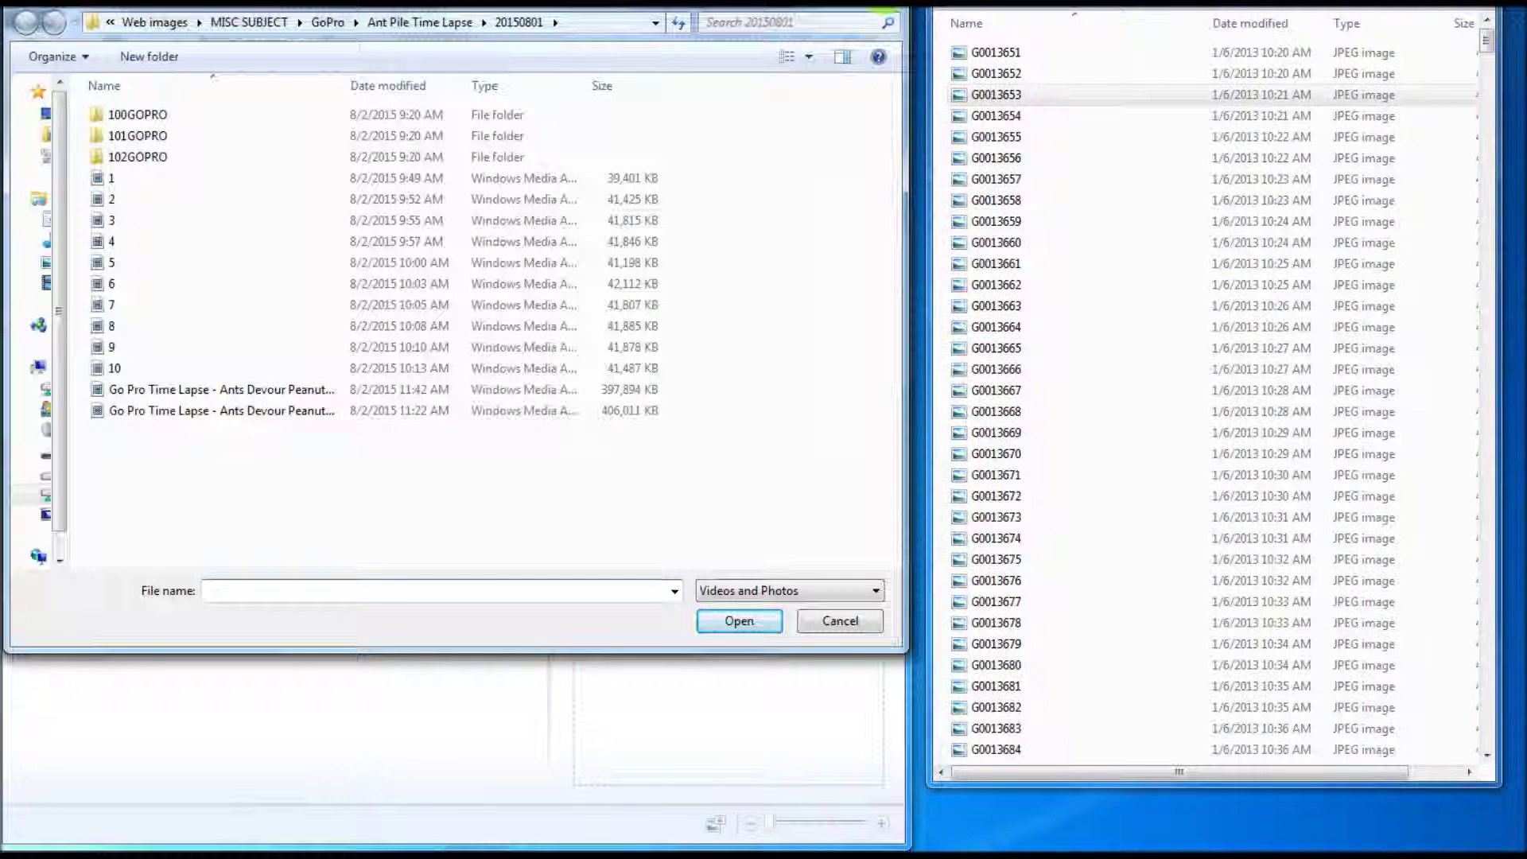
pyautogui.press('Escape')
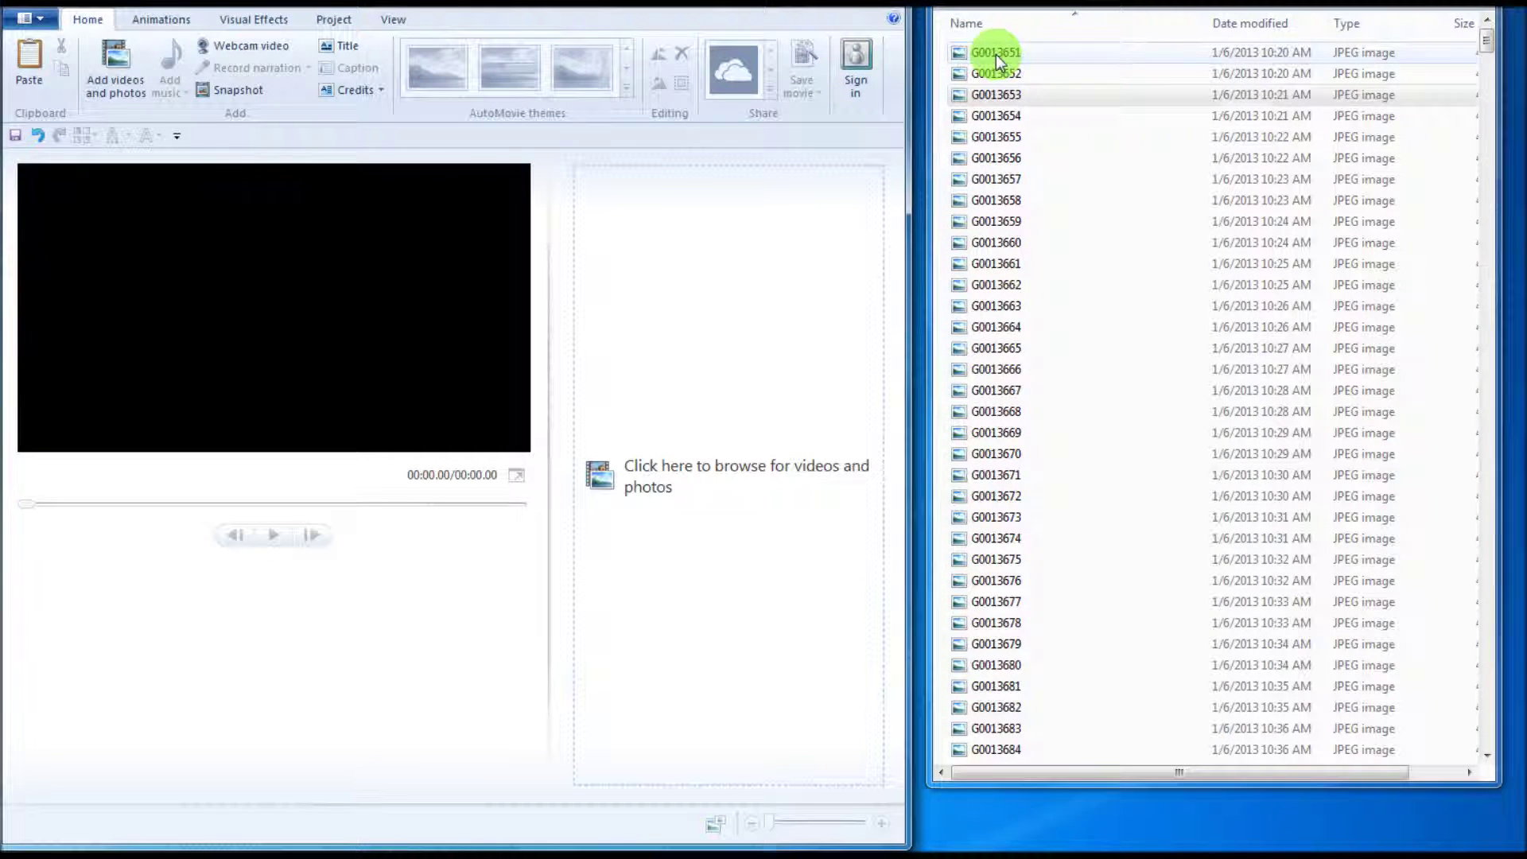
# Step: Select images G0013651 through G0013850 in Explorer and drag them onto the storyboard
pyautogui.scroll(-3, 1019, 65)
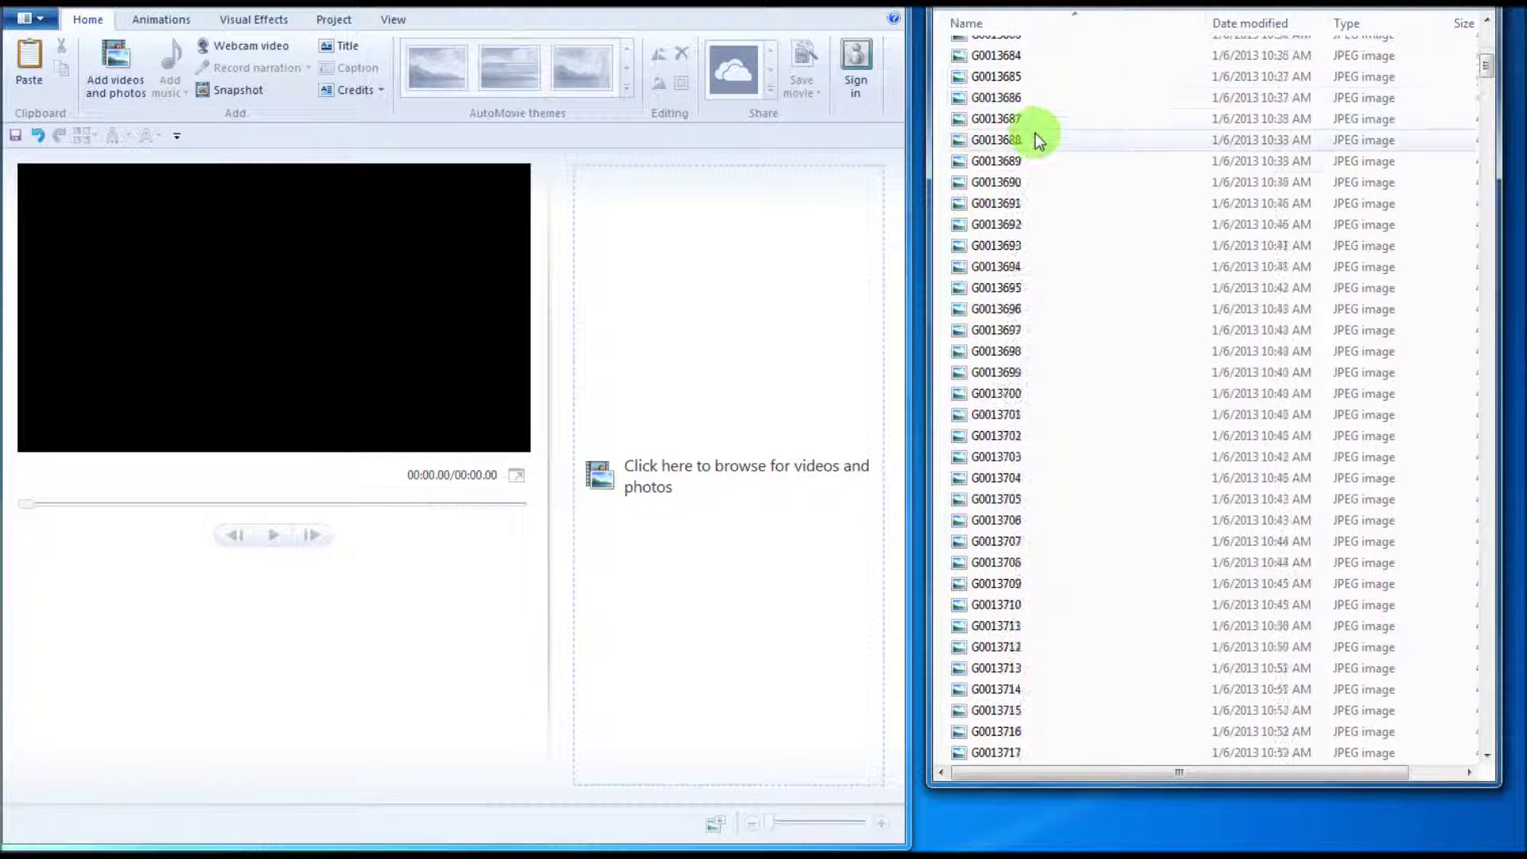
pyautogui.scroll(-20, 1071, 279)
pyautogui.scroll(-20, 1071, 285)
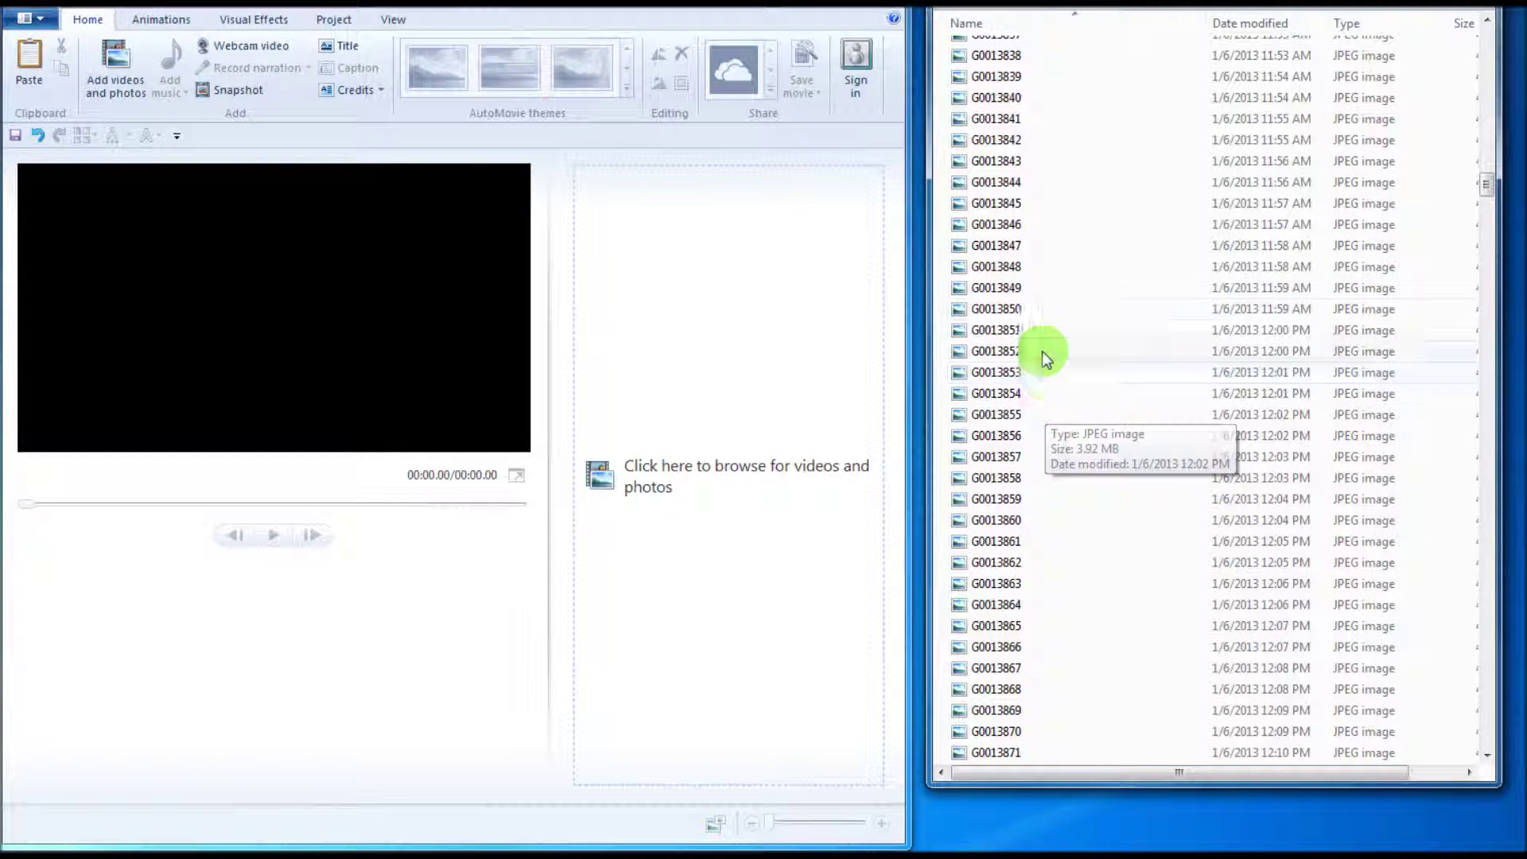
pyautogui.keyDown('shift'); pyautogui.click(1038, 308); pyautogui.keyUp('shift')
pyautogui.scroll(10, 1038, 309)
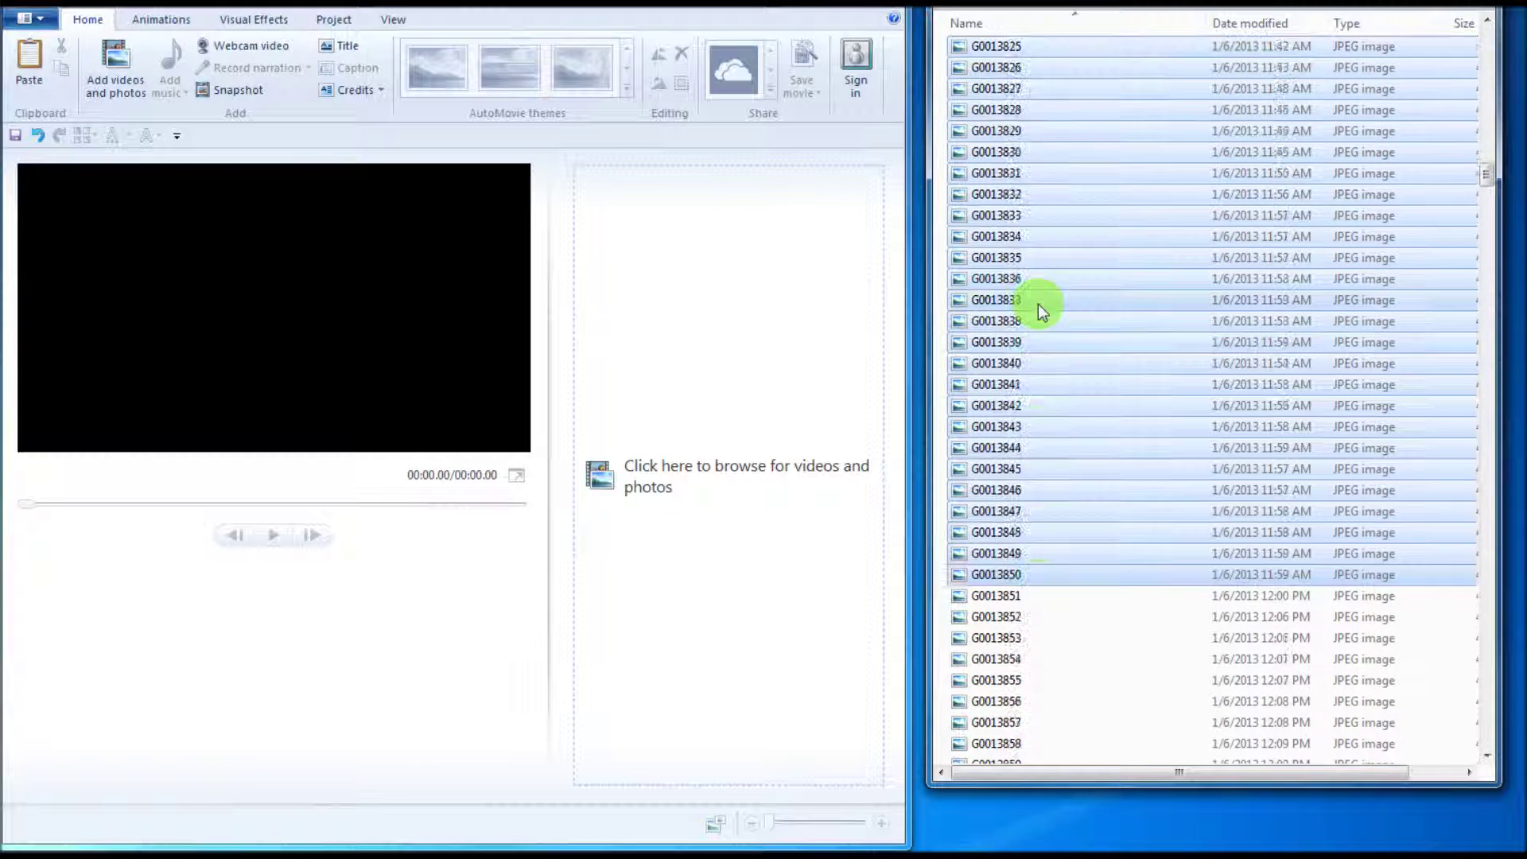
pyautogui.scroll(20, 1038, 304)
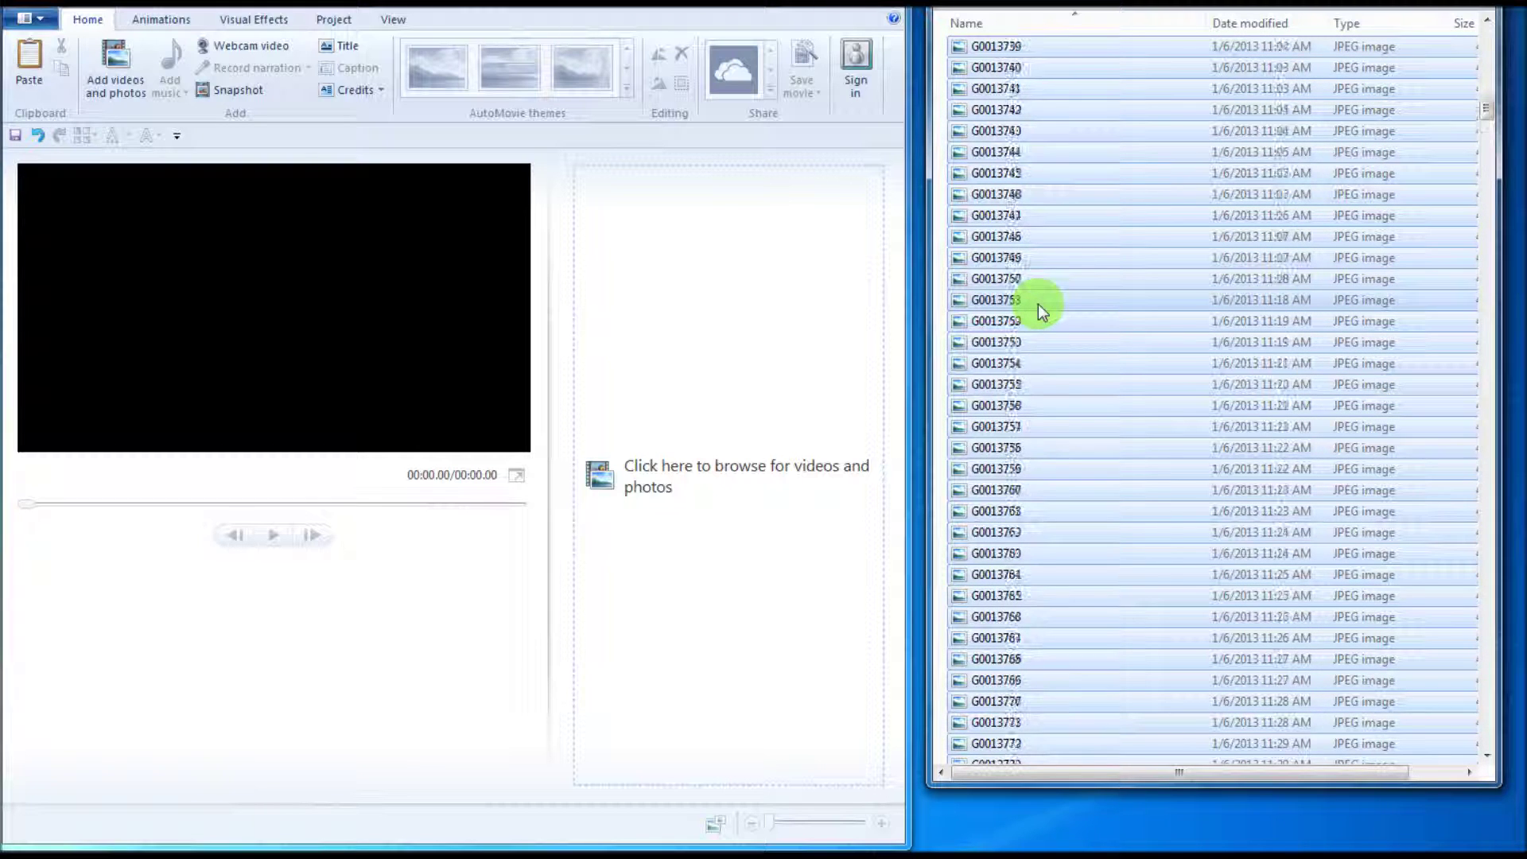
pyautogui.scroll(18, 1038, 303)
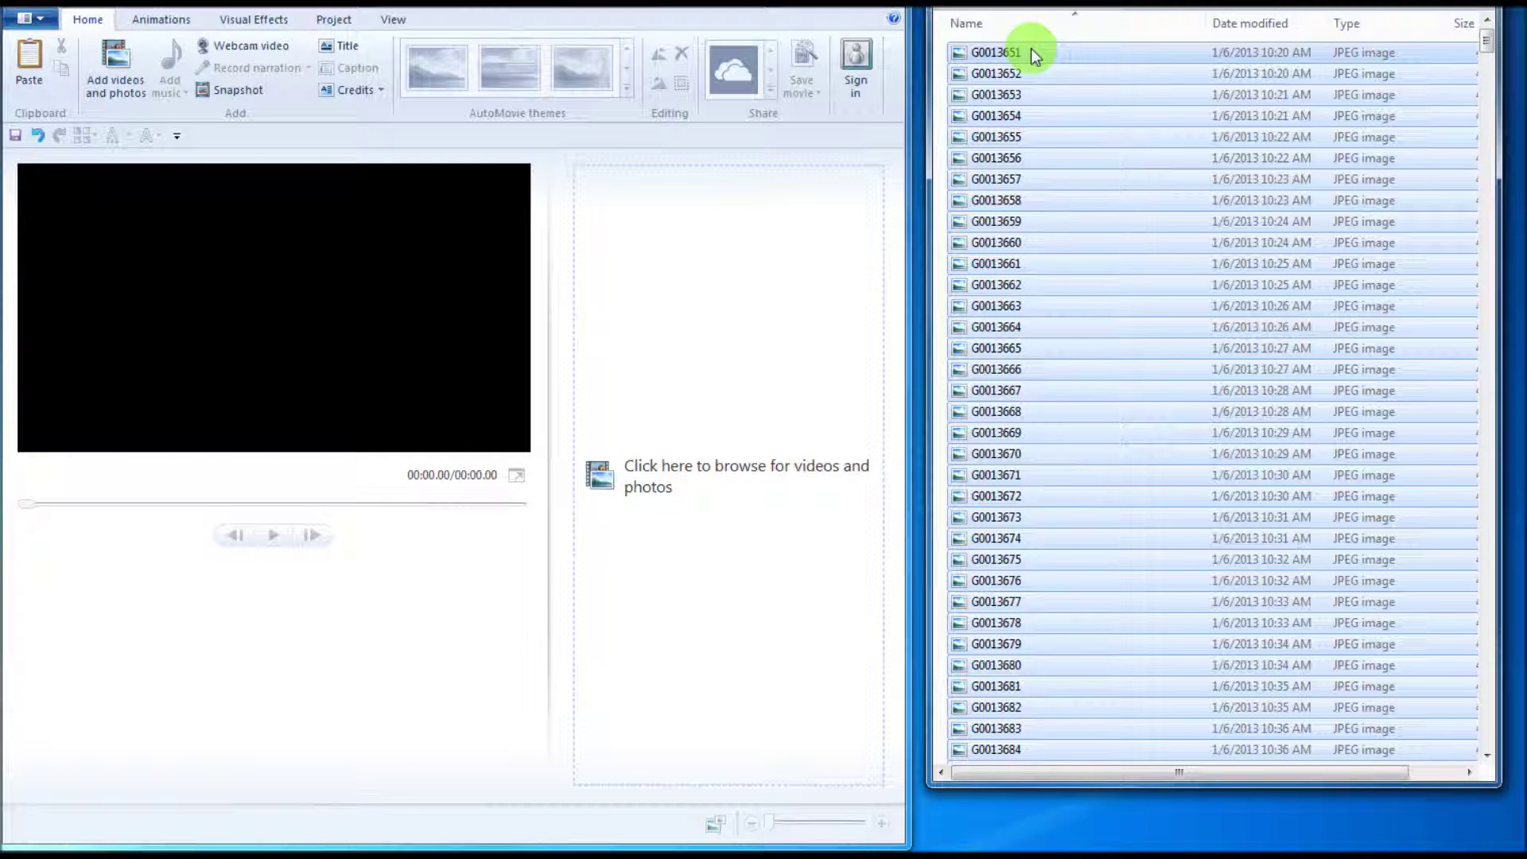
pyautogui.moveTo(1031, 48); pyautogui.dragTo(671, 415)
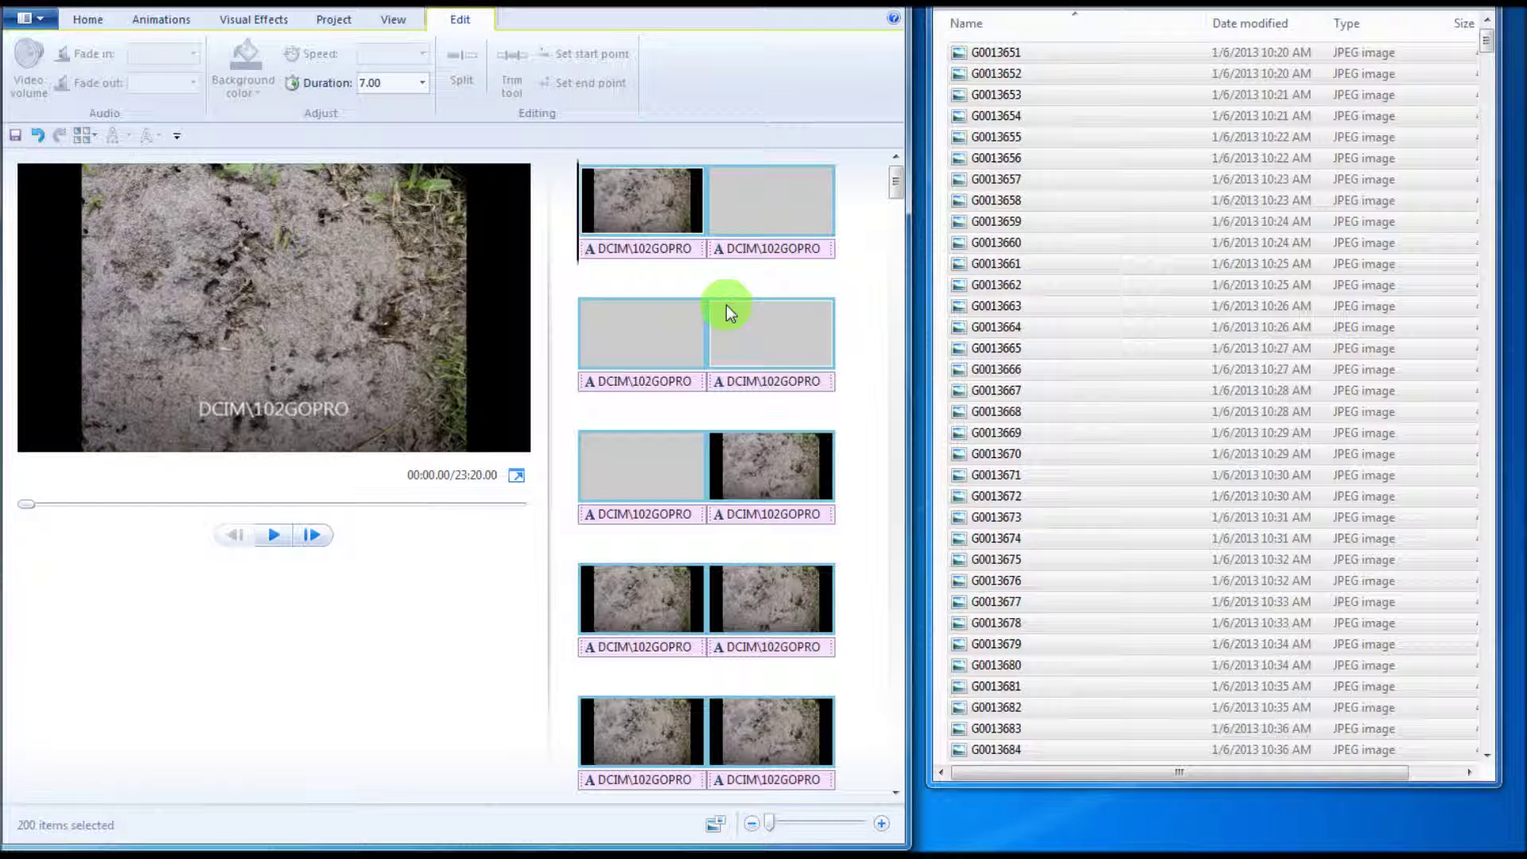
# Step: Check the loaded storyboard and select the captions of the first two photos
pyautogui.scroll(-1, 727, 304)
pyautogui.scroll(1, 727, 304)
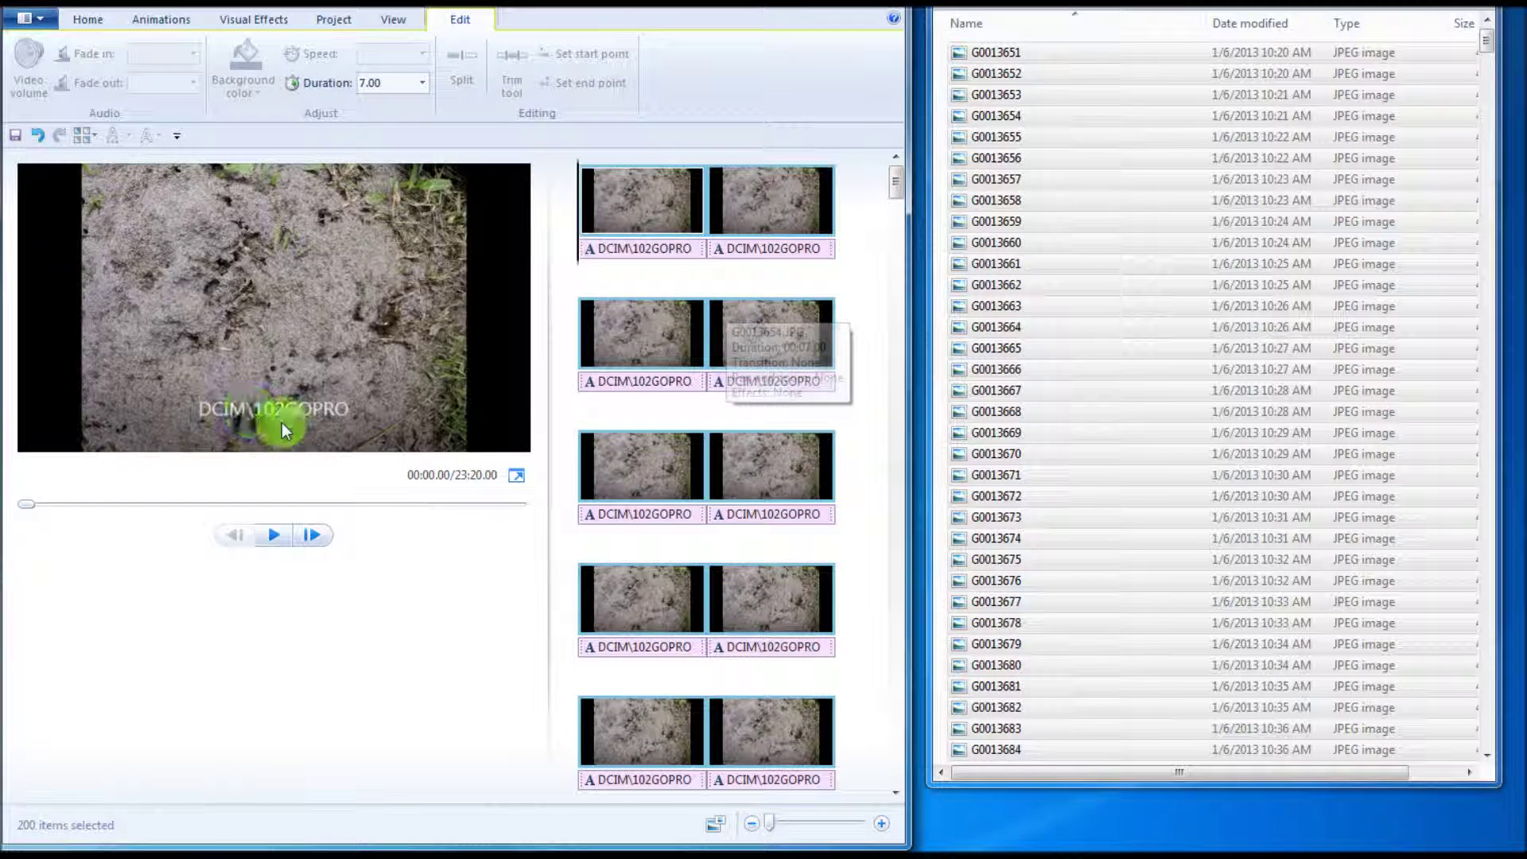
pyautogui.click(646, 253)
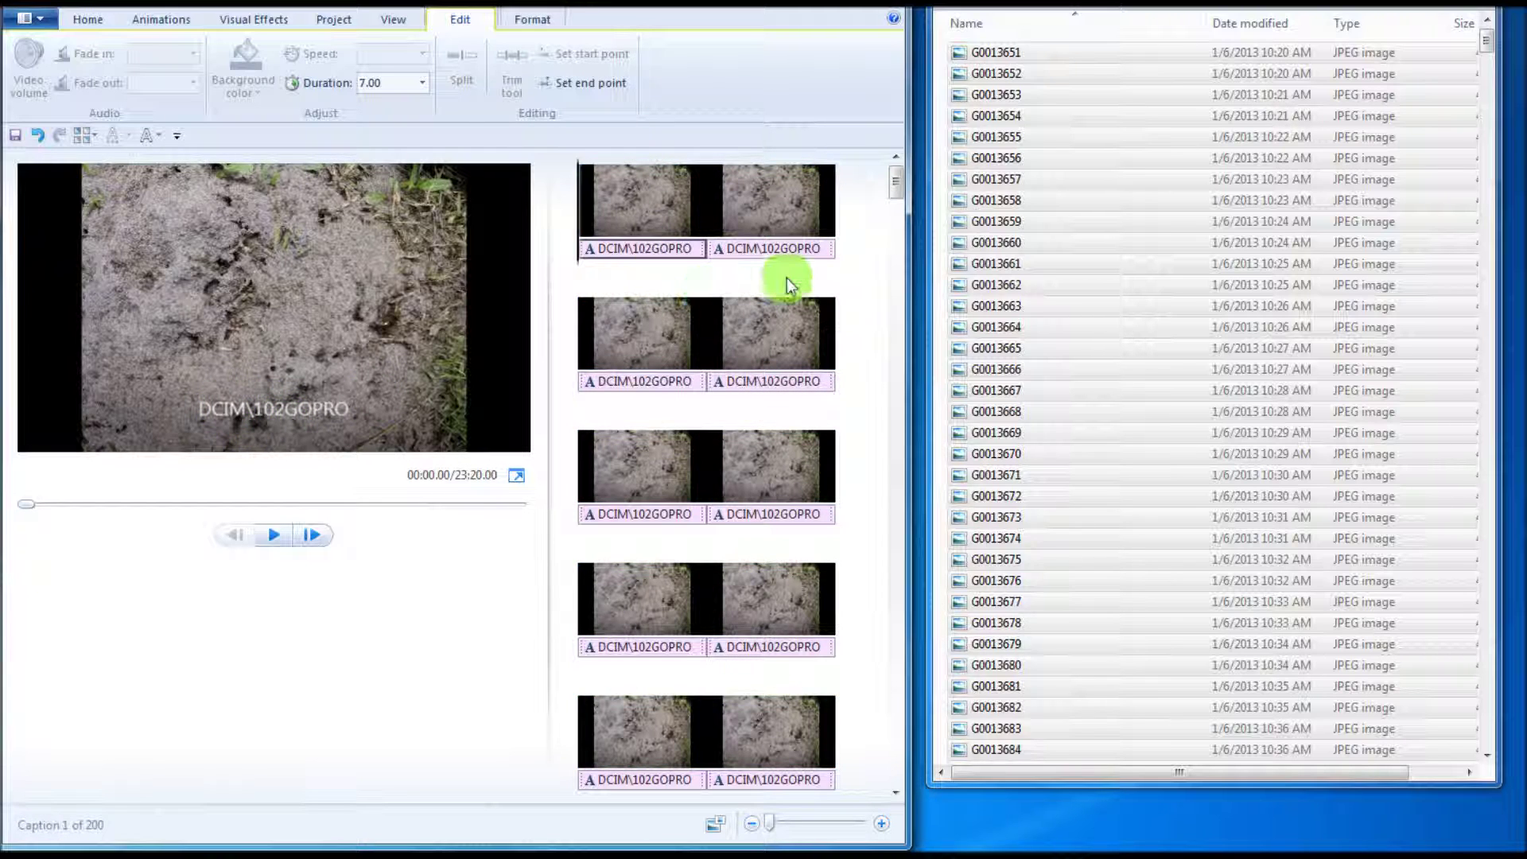
pyautogui.click(747, 250)
# Step: Select the storyboard's first photo clip and its caption as the start of the range
pyautogui.click(661, 375)
pyautogui.click(735, 378)
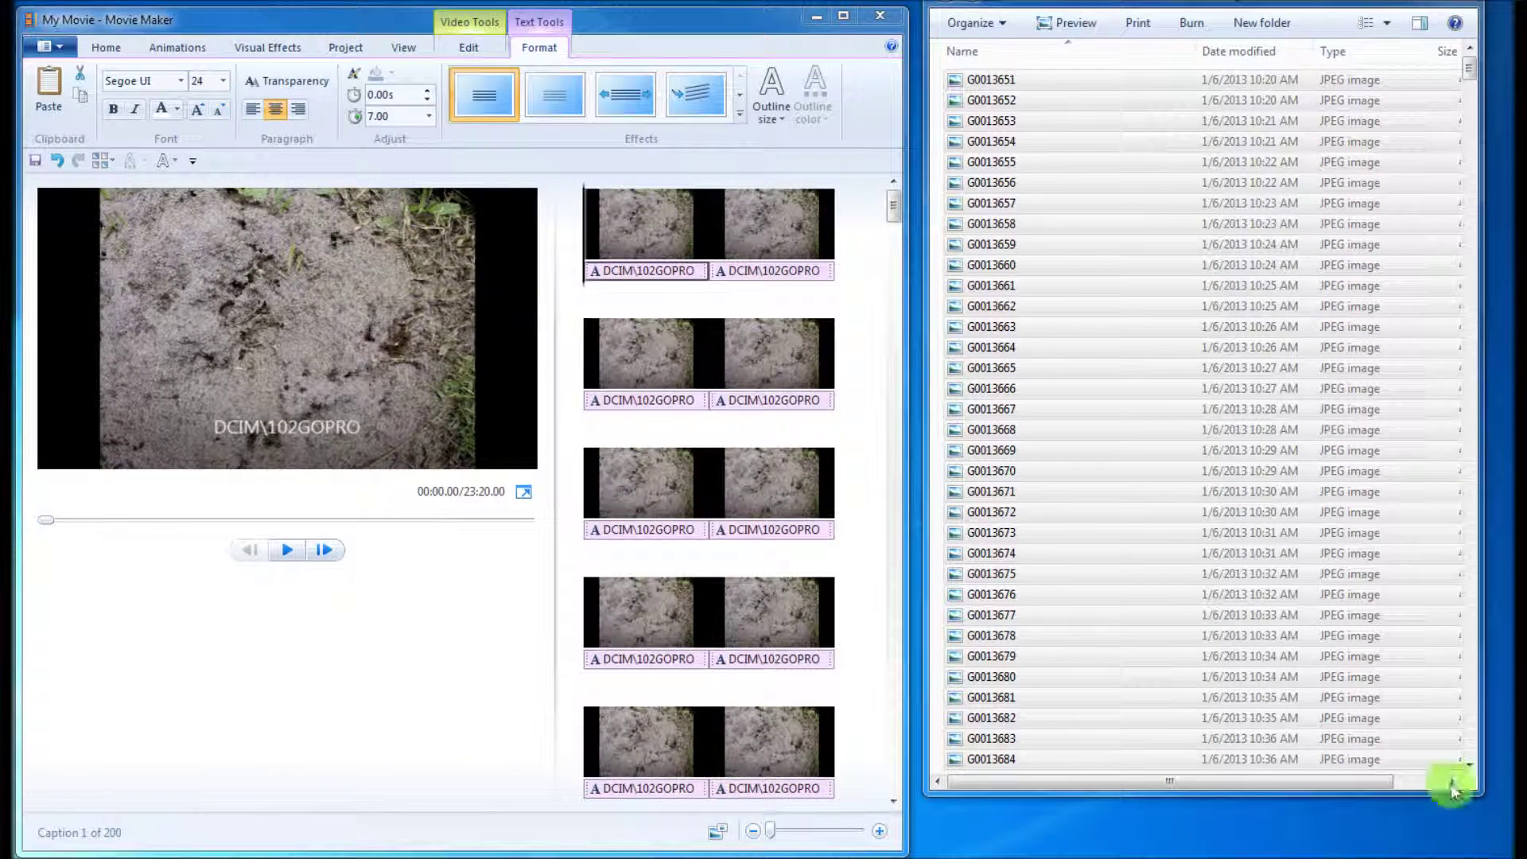
pyautogui.click(982, 430)
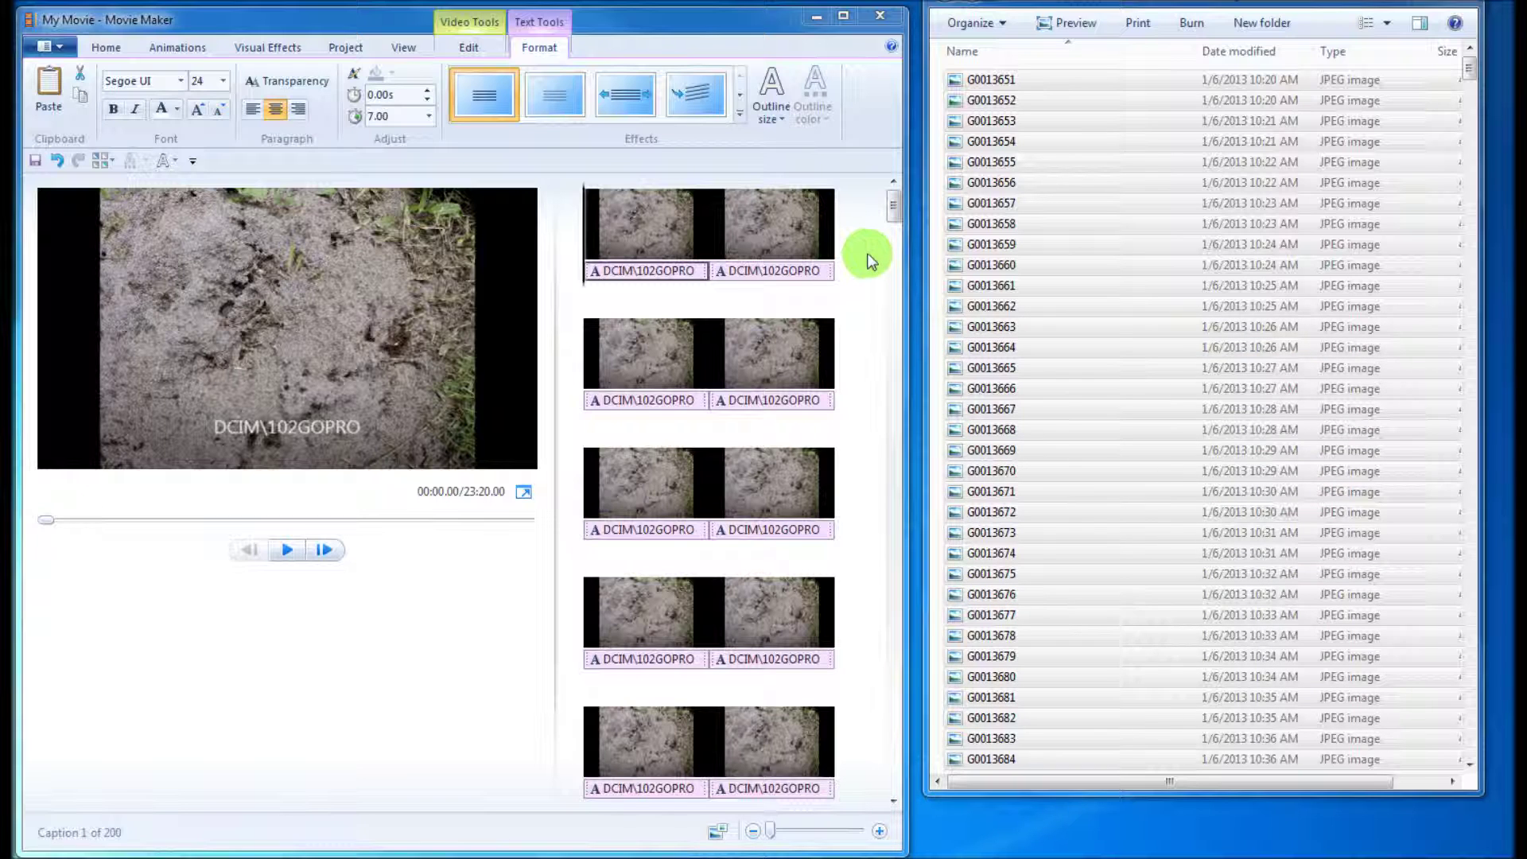
pyautogui.click(663, 232)
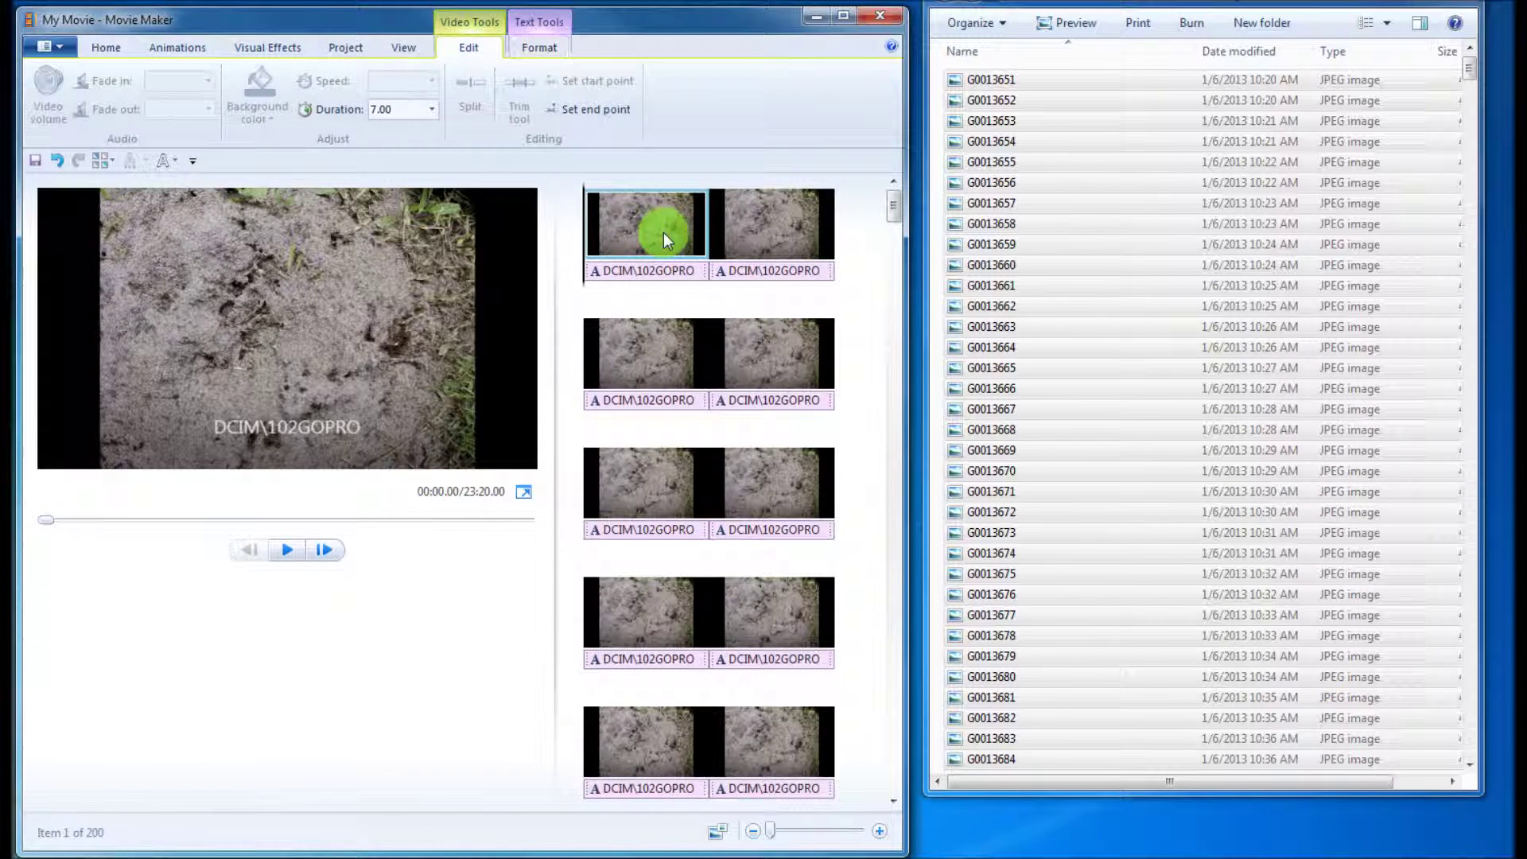
pyautogui.click(650, 272)
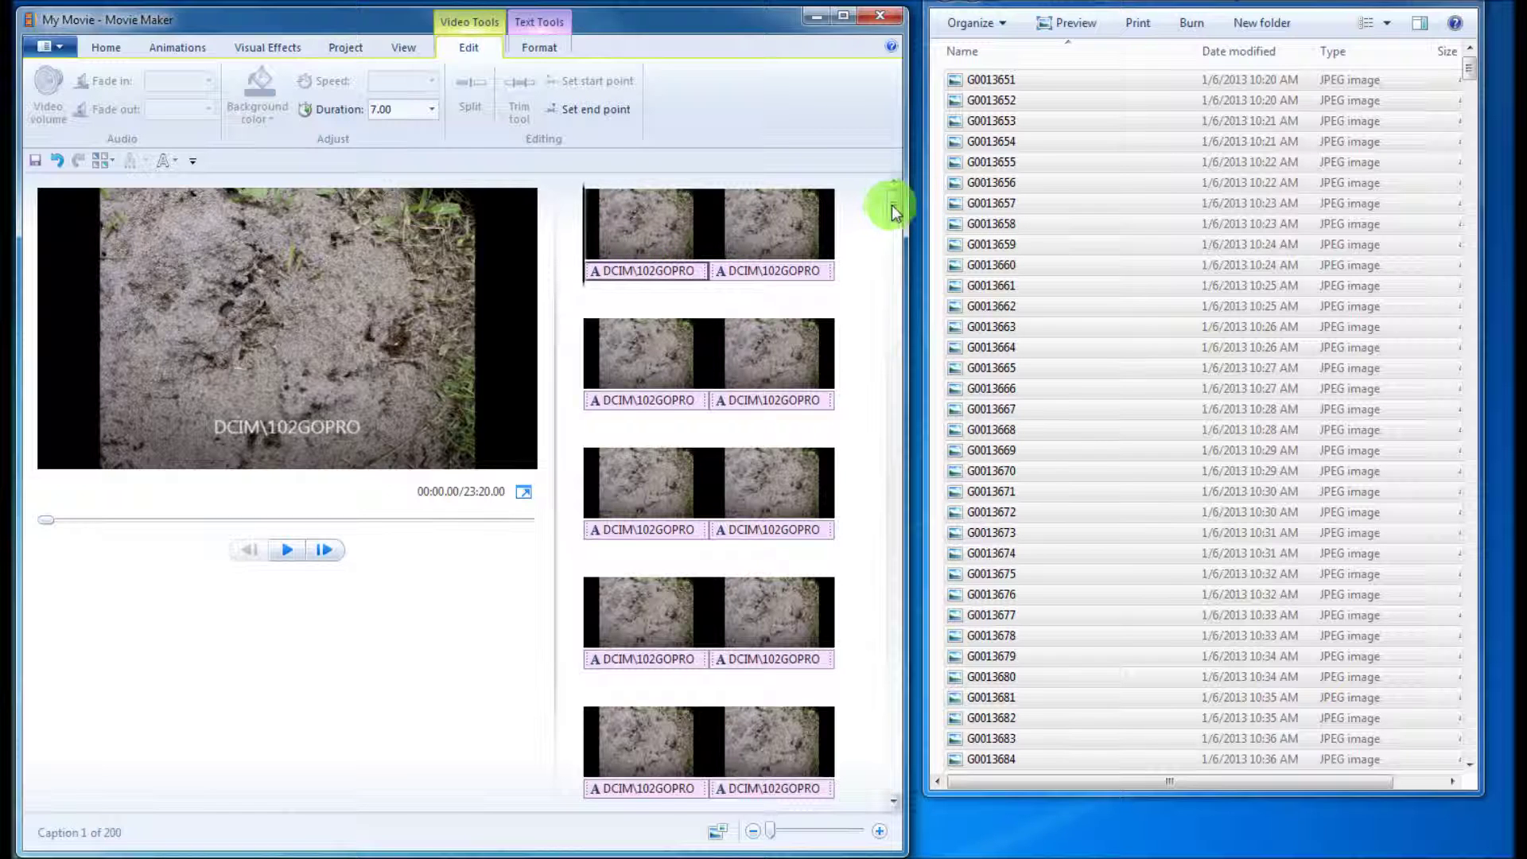
pyautogui.click(627, 224)
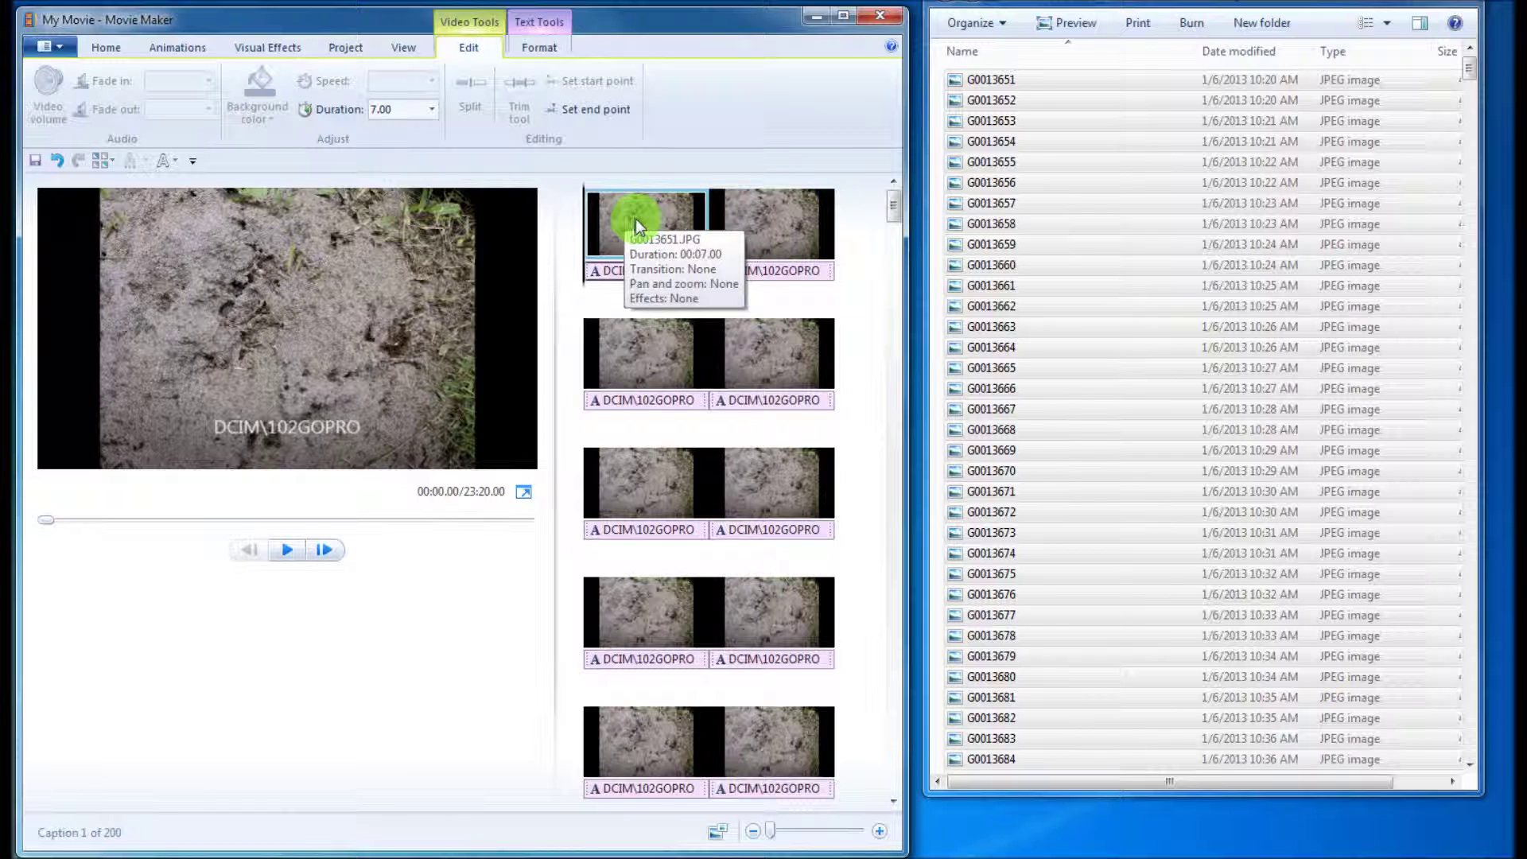
# Step: Extend the selection through the last caption and remove all the selected captions
pyautogui.moveTo(891, 198); pyautogui.dragTo(864, 805)
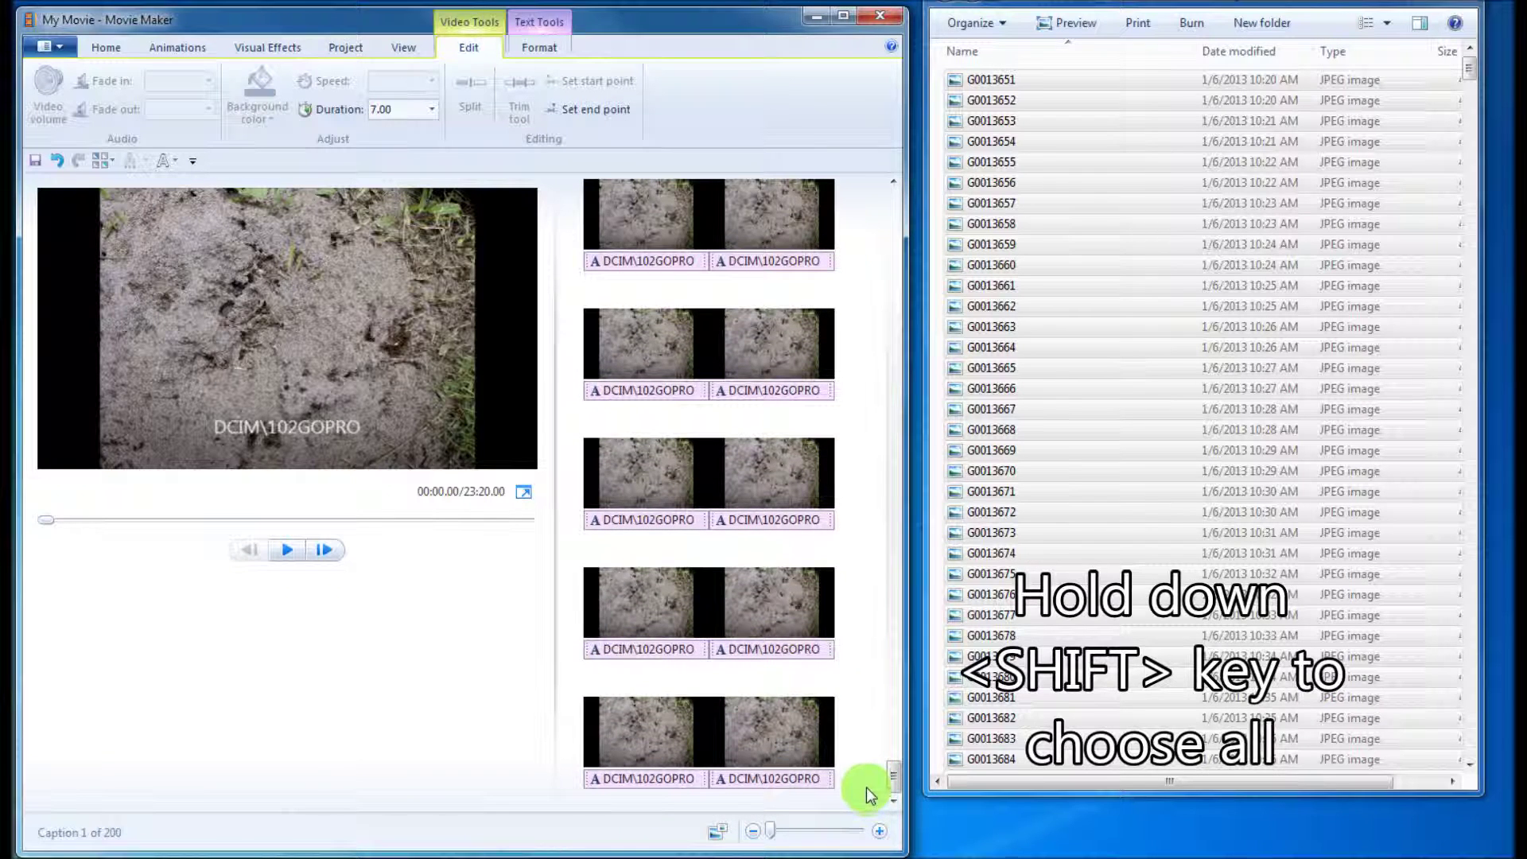
pyautogui.keyDown('shift'); pyautogui.click(796, 785); pyautogui.keyUp('shift')
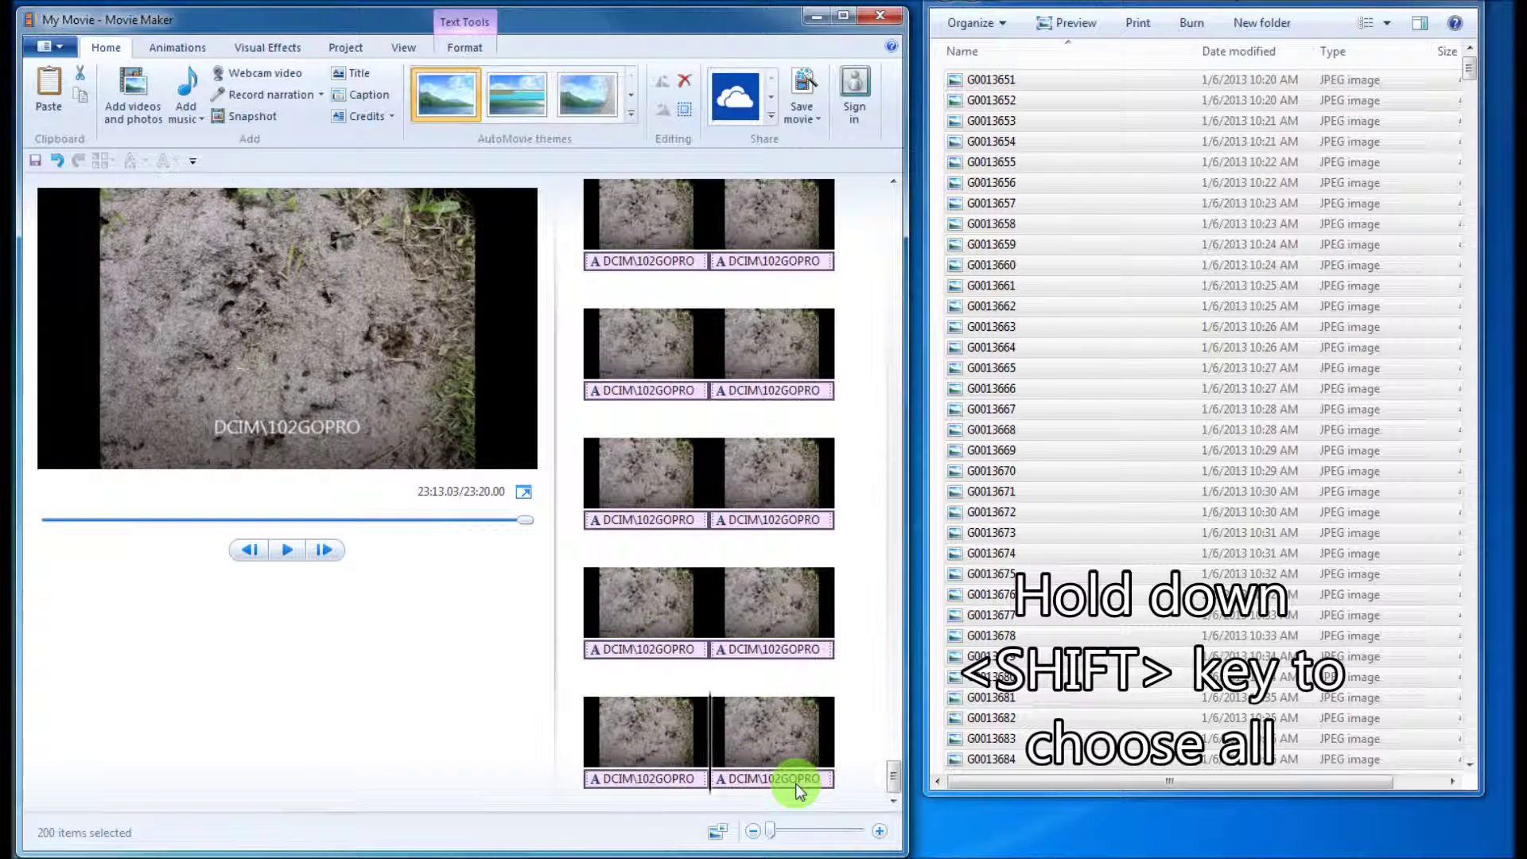
pyautogui.rightClick(796, 784)
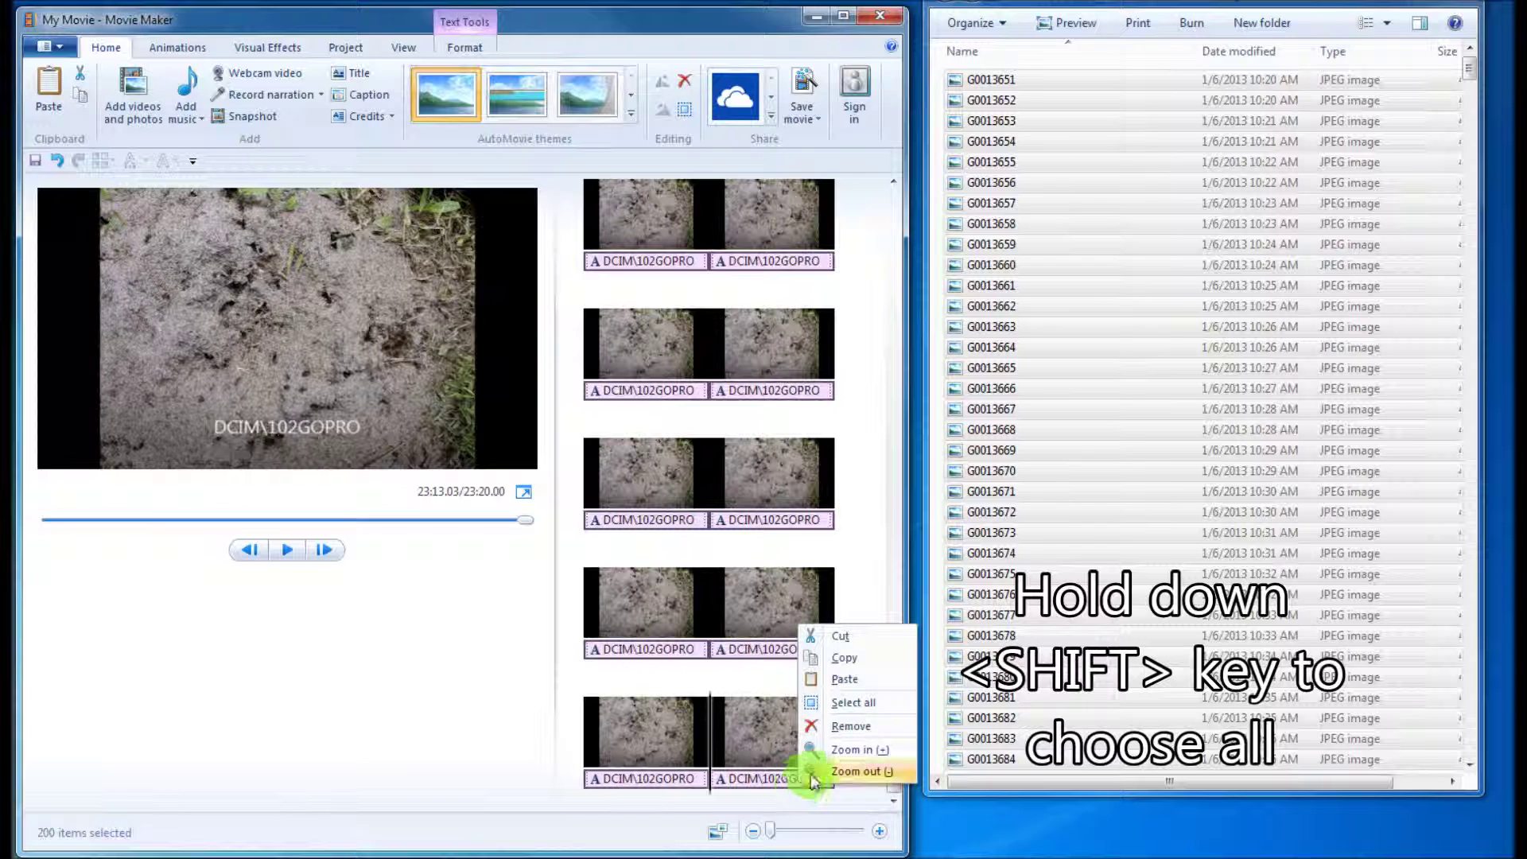
pyautogui.click(852, 726)
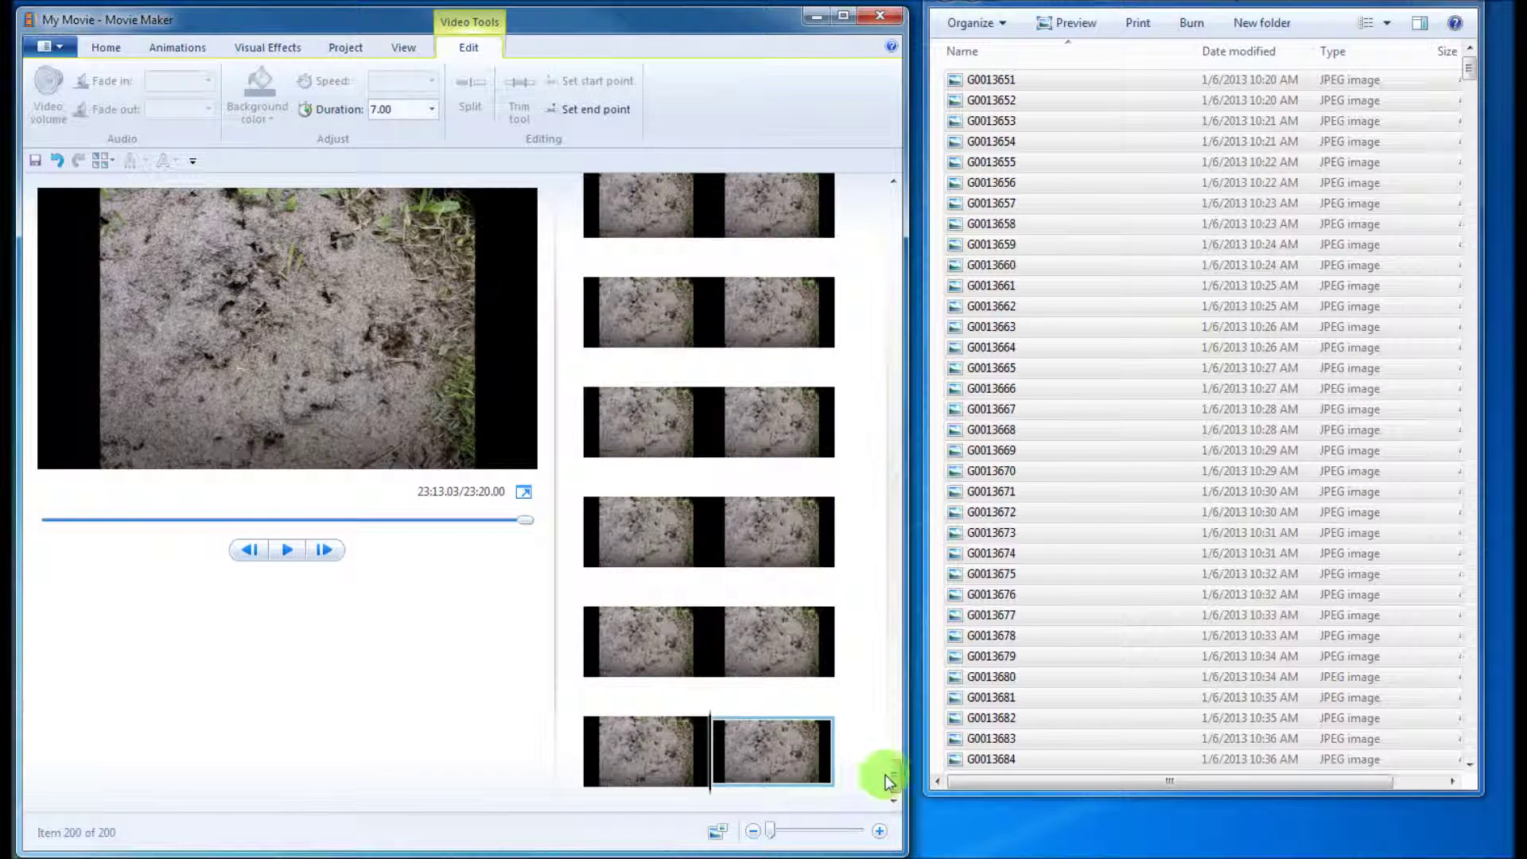
pyautogui.moveTo(893, 776); pyautogui.dragTo(895, 199)
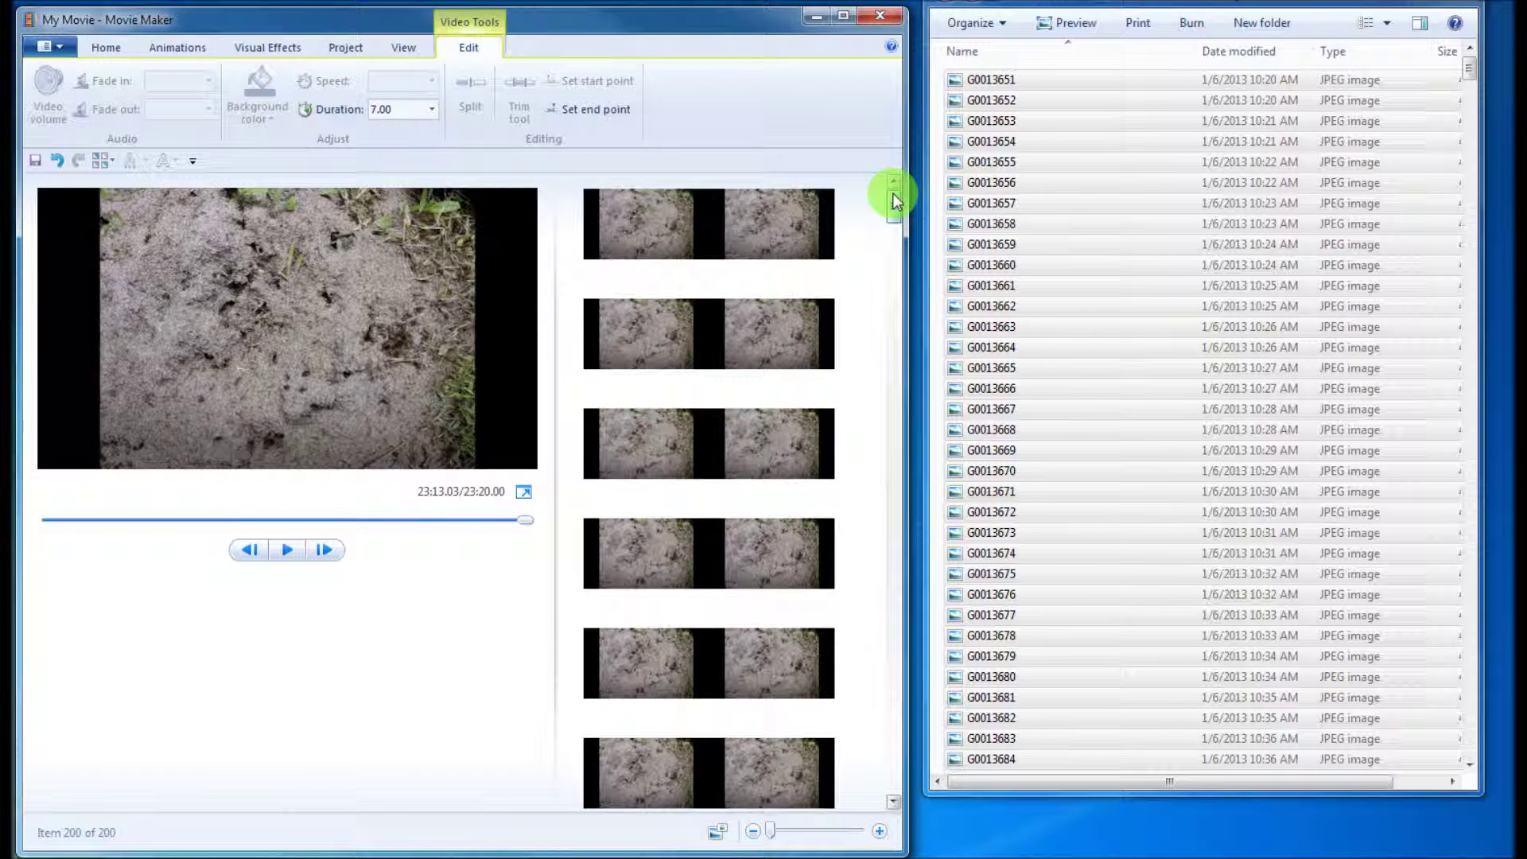
pyautogui.click(796, 306)
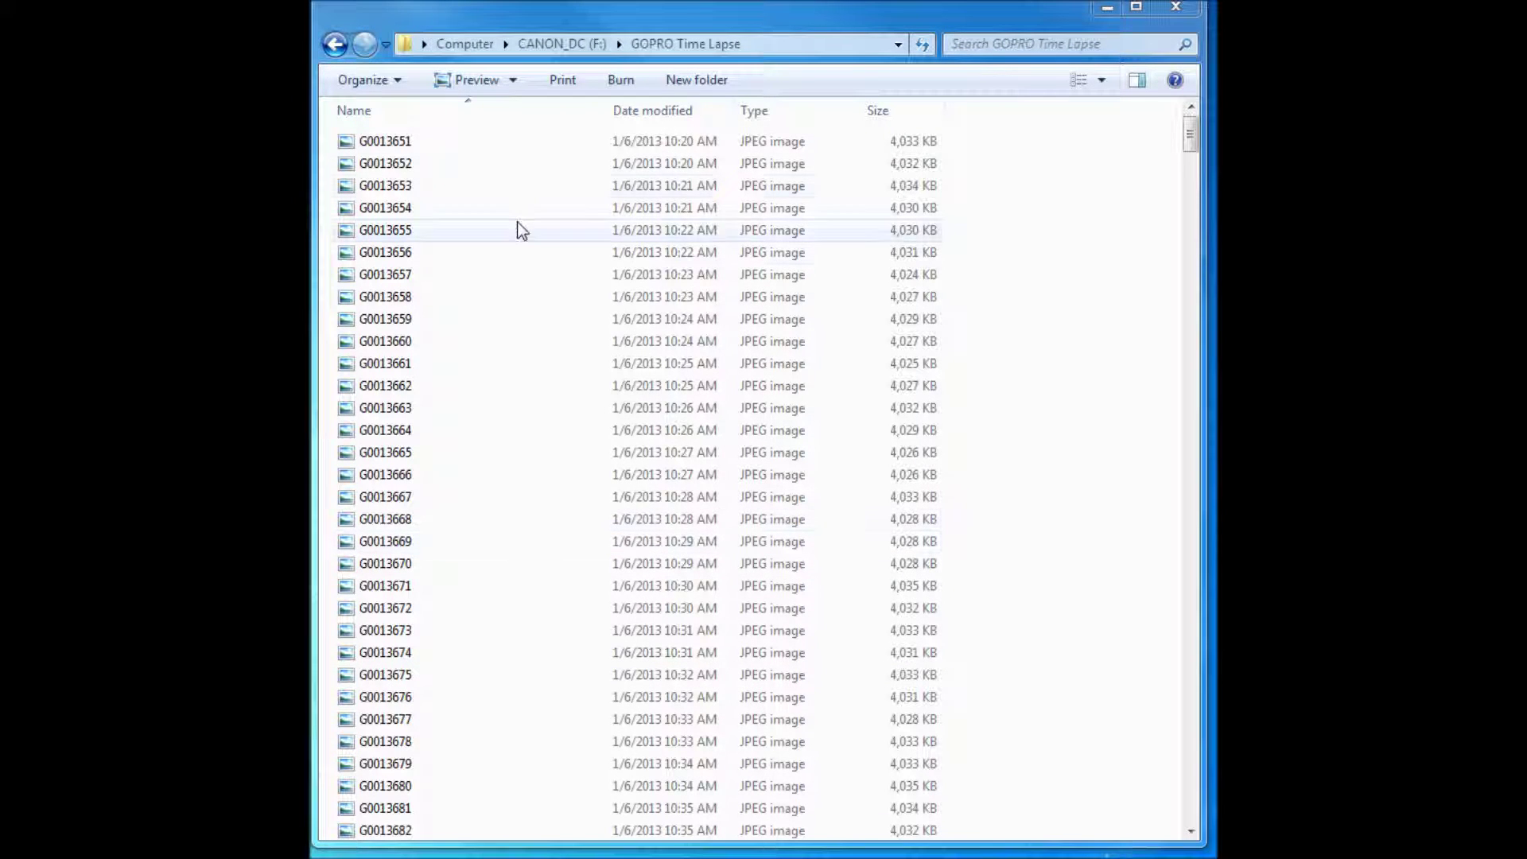
# Step: Select all folder images and clear their DCIM\102GOPRO Title and Subject in Properties
pyautogui.click(399, 80)
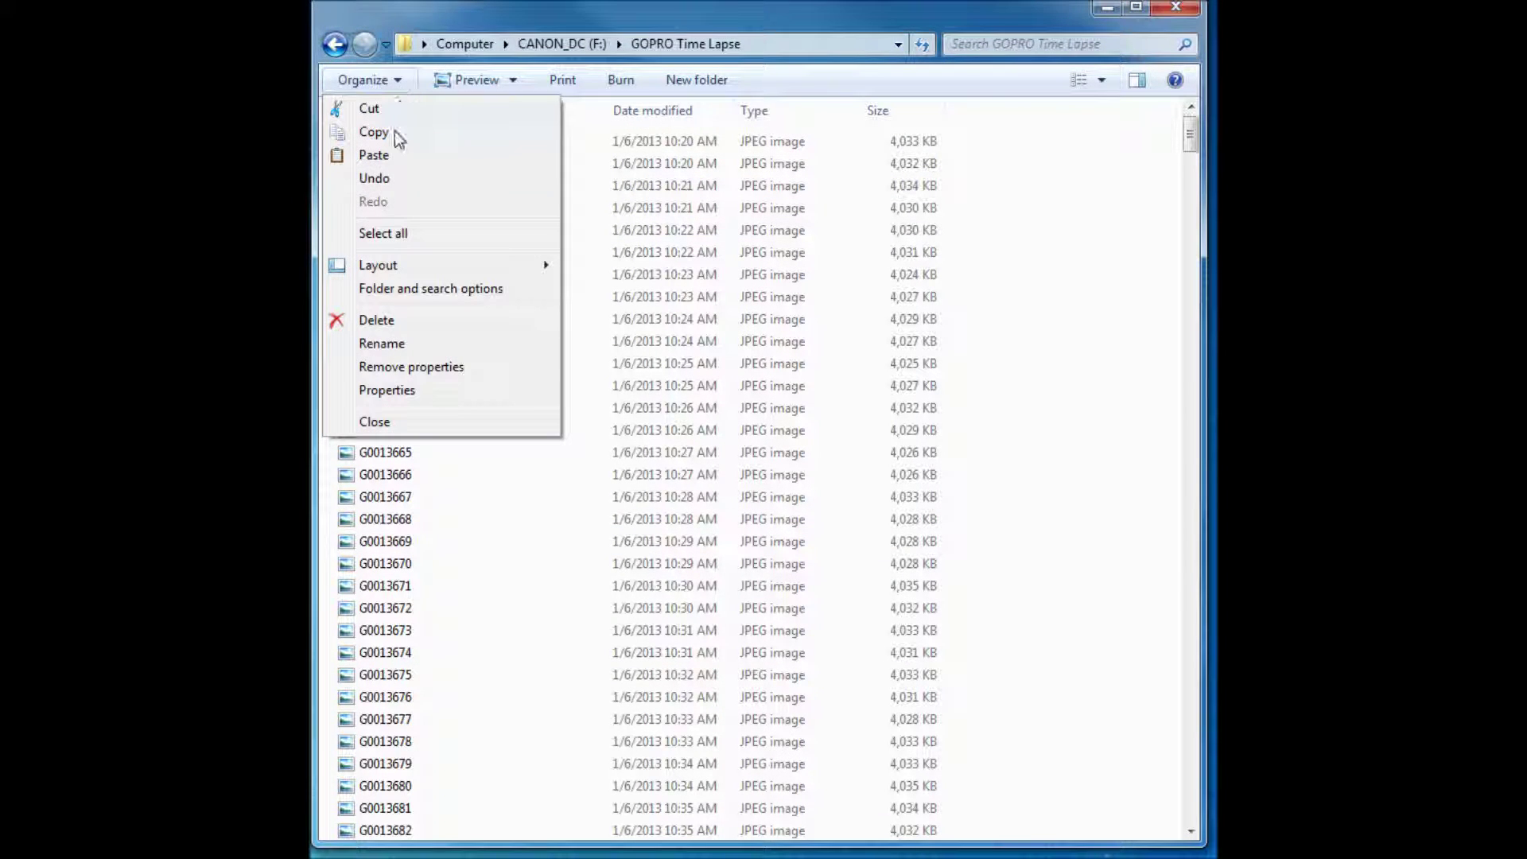
pyautogui.click(393, 232)
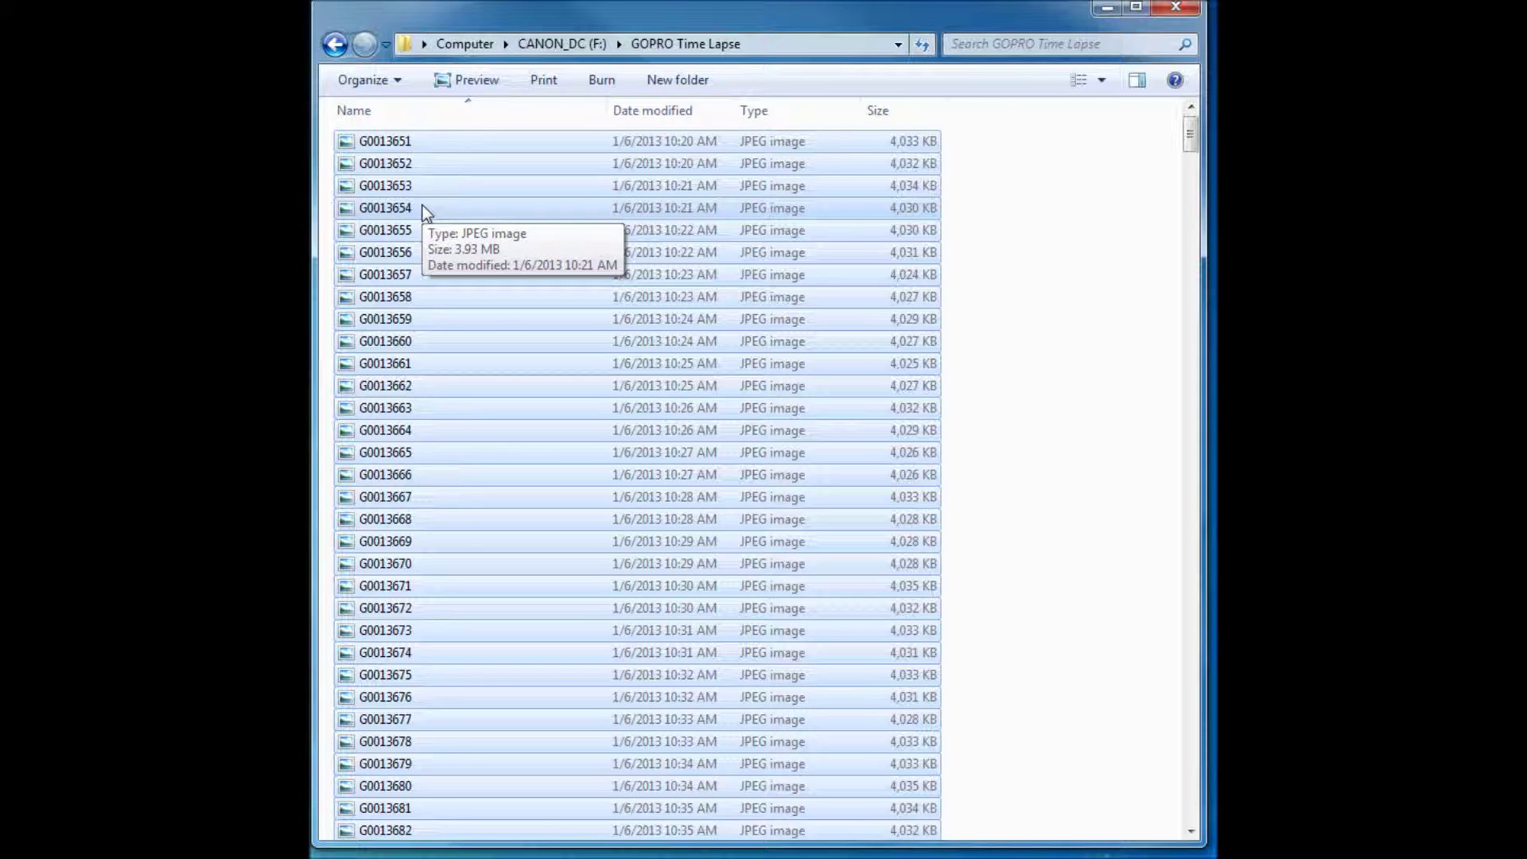
pyautogui.rightClick(422, 205)
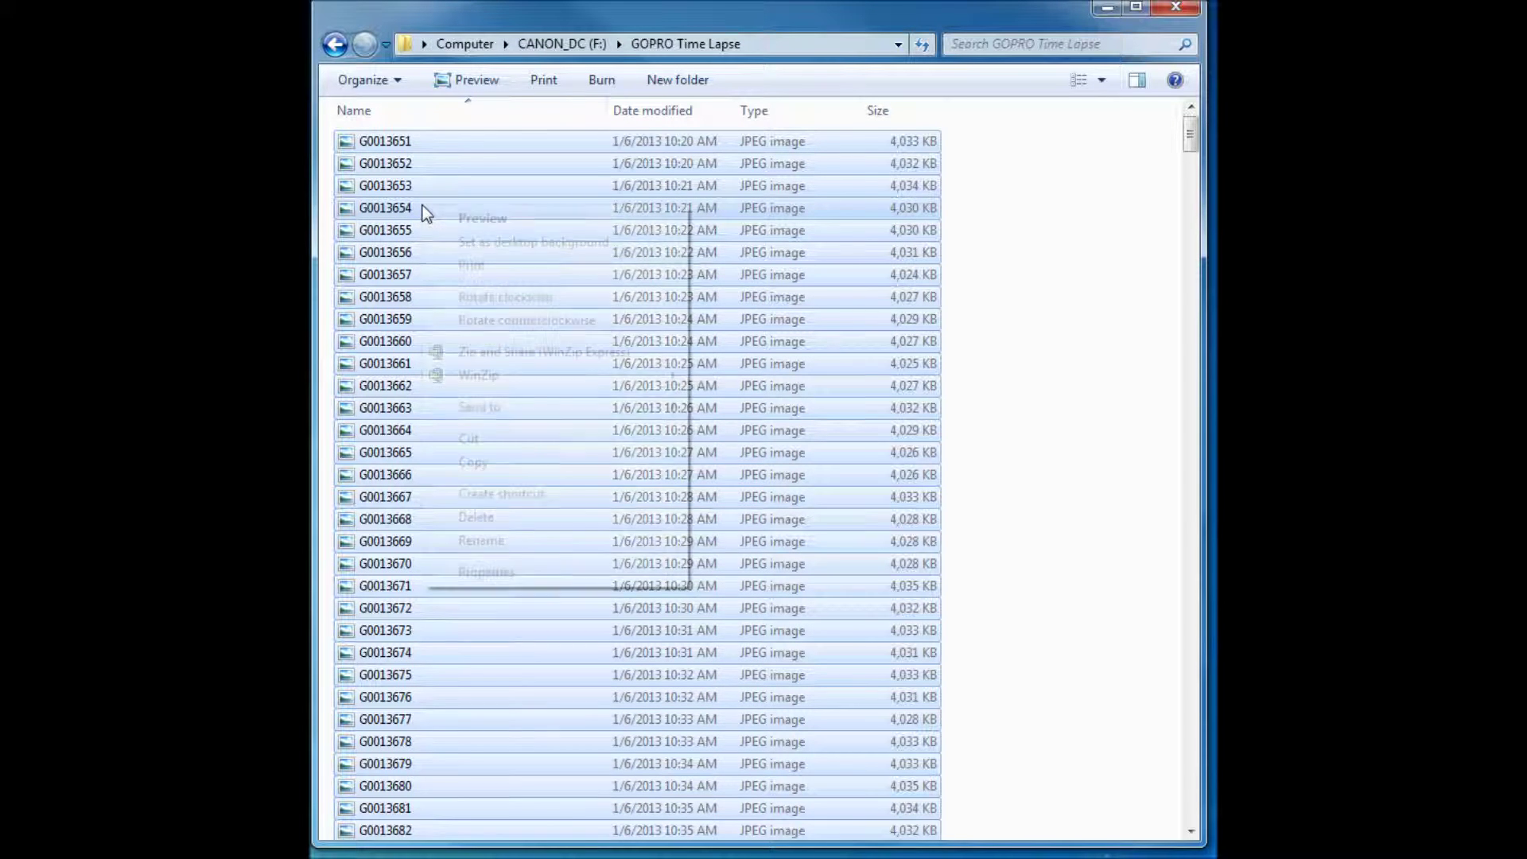
pyautogui.click(508, 571)
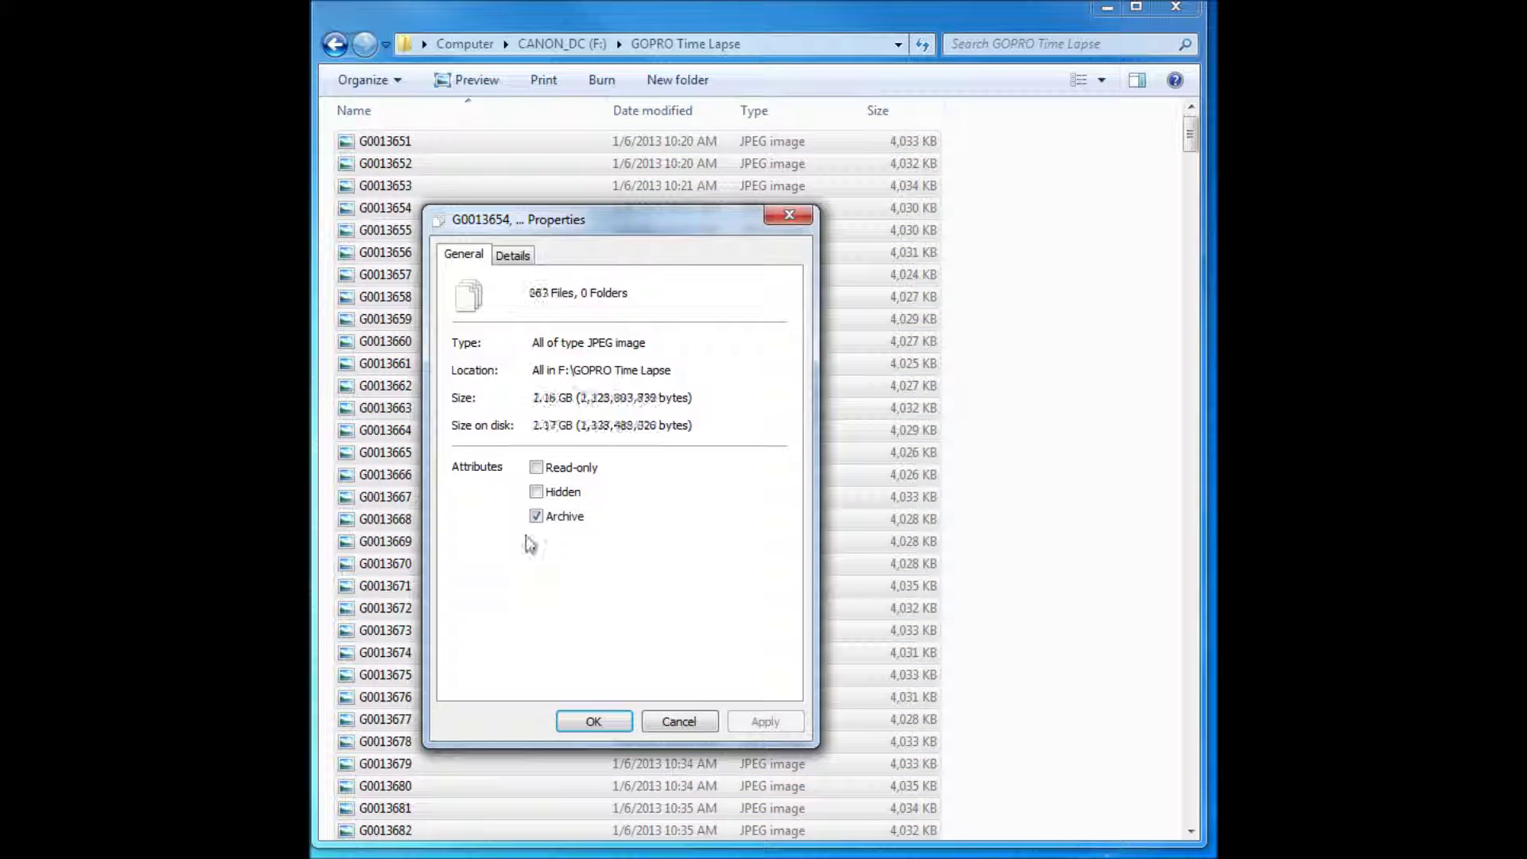
pyautogui.click(522, 259)
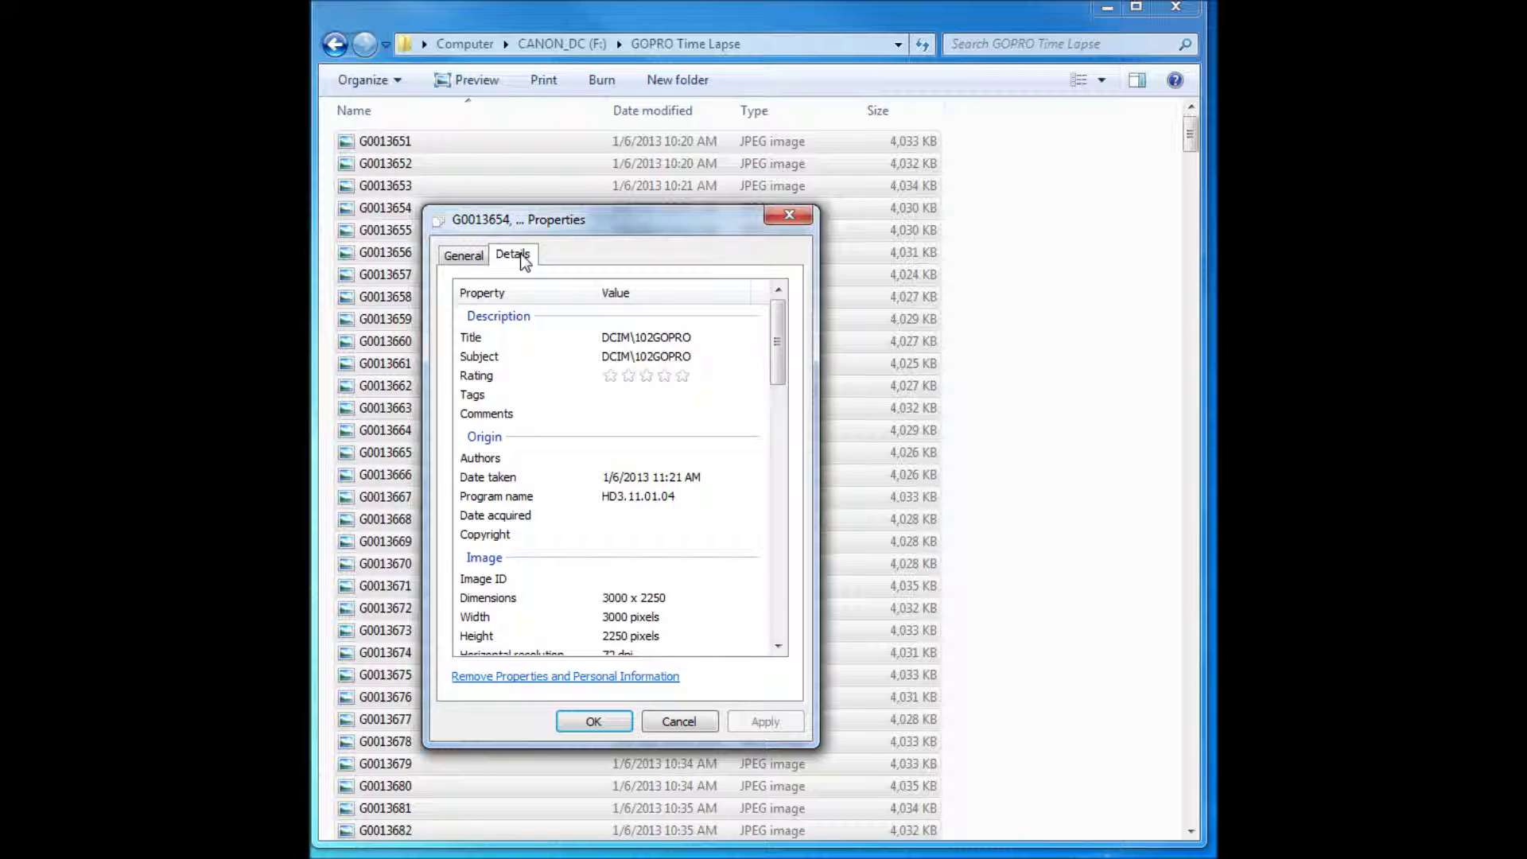
pyautogui.click(697, 337)
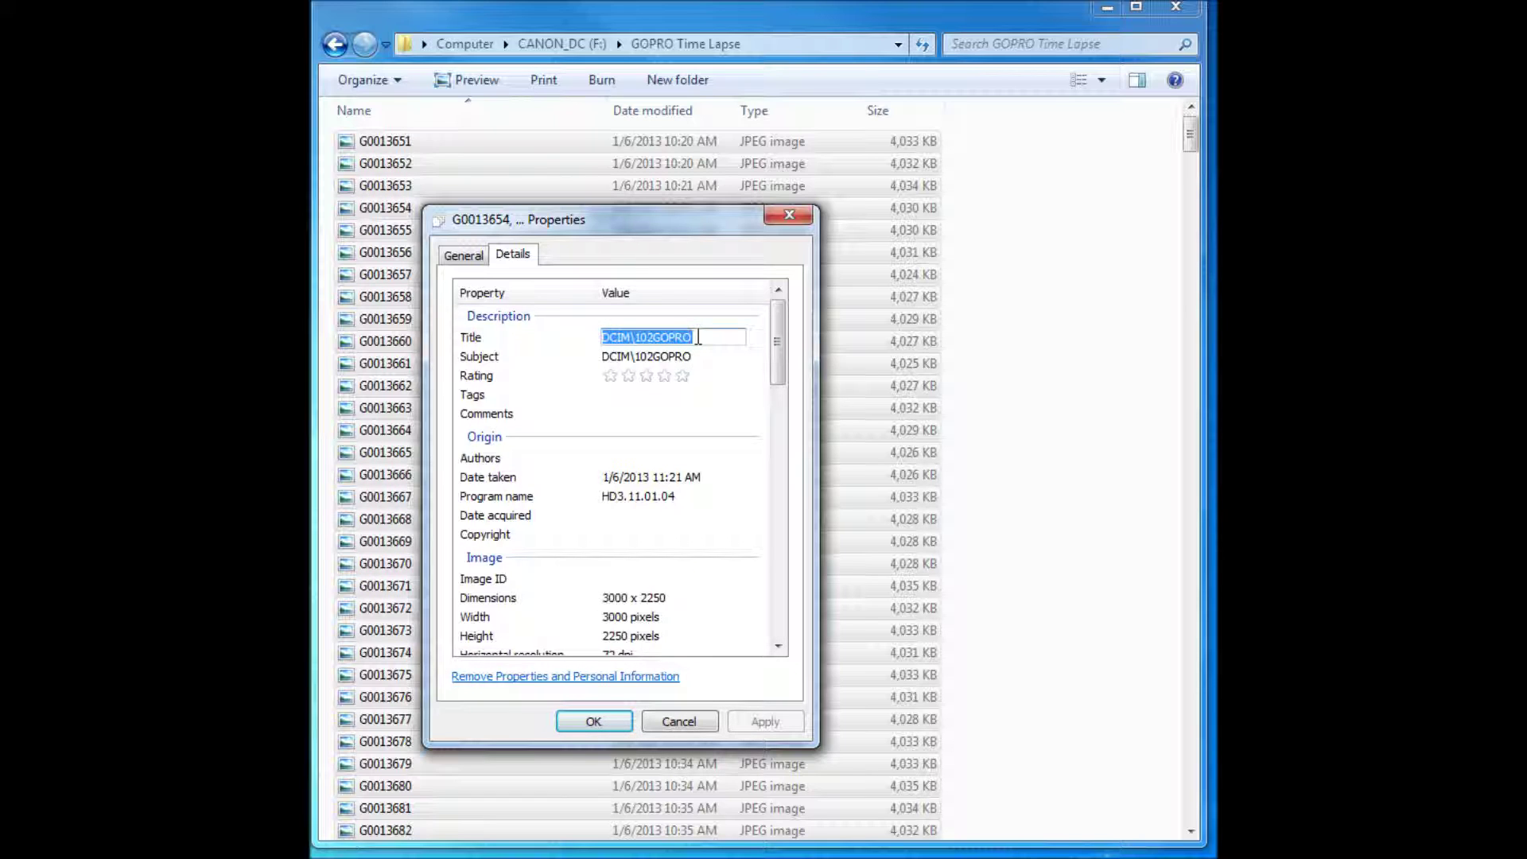
pyautogui.press('BackSpace')
pyautogui.click(692, 357)
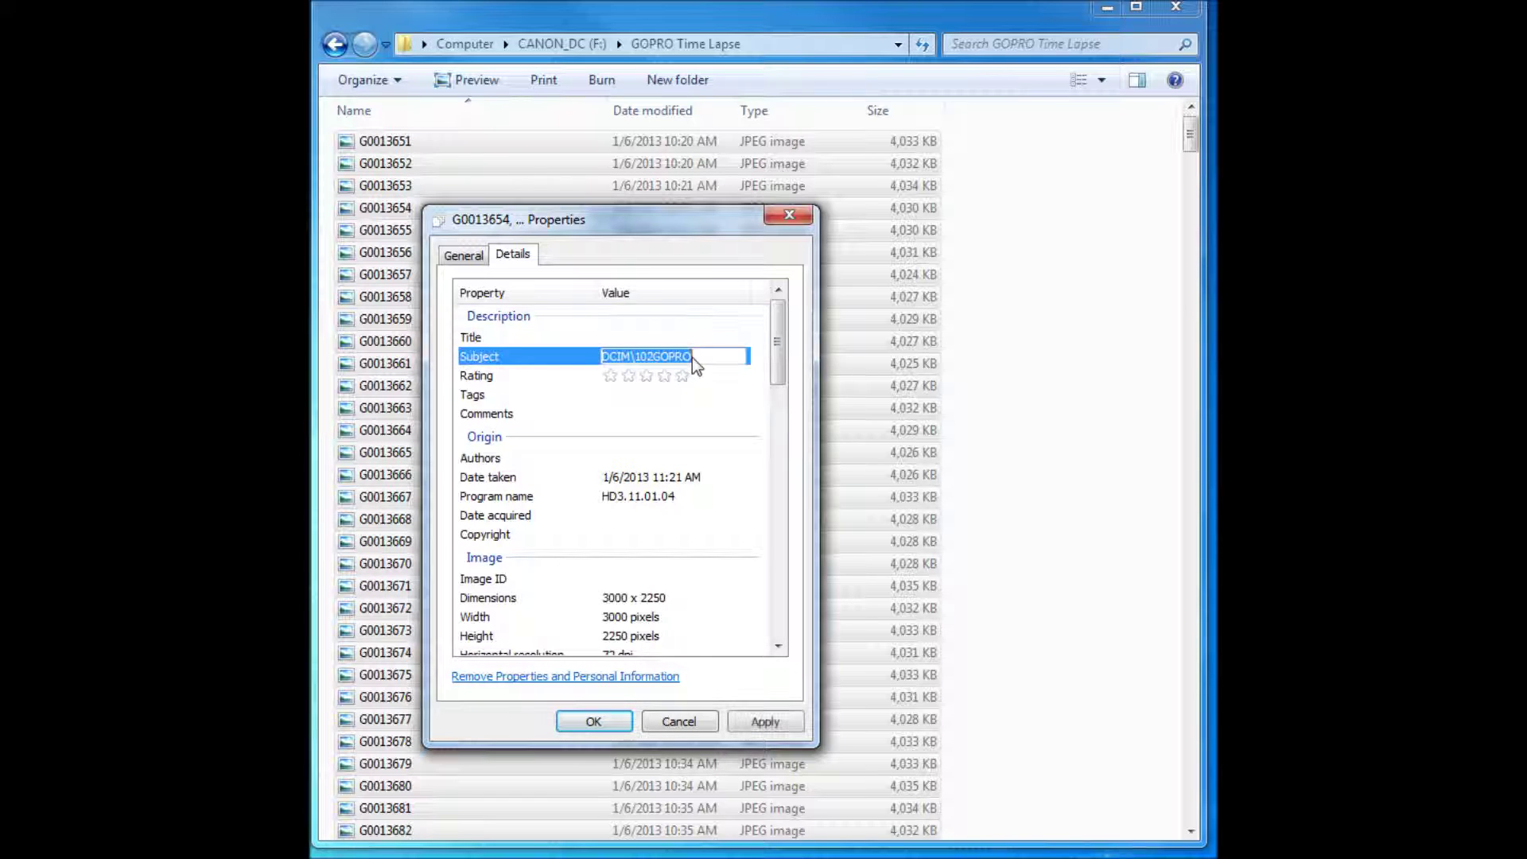
pyautogui.press('BackSpace')
pyautogui.click(593, 722)
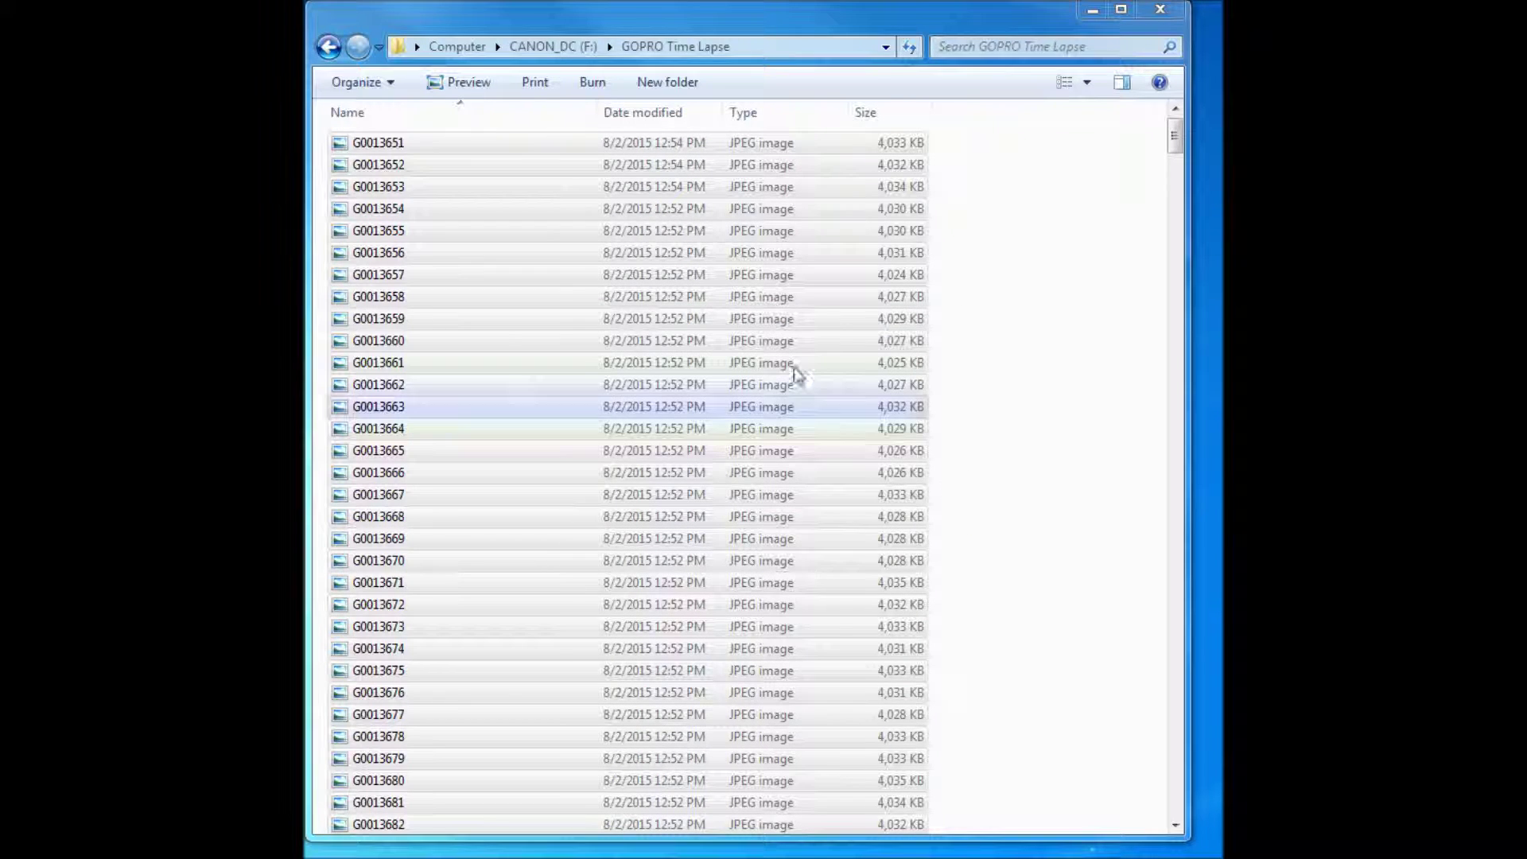
pyautogui.click(503, 253)
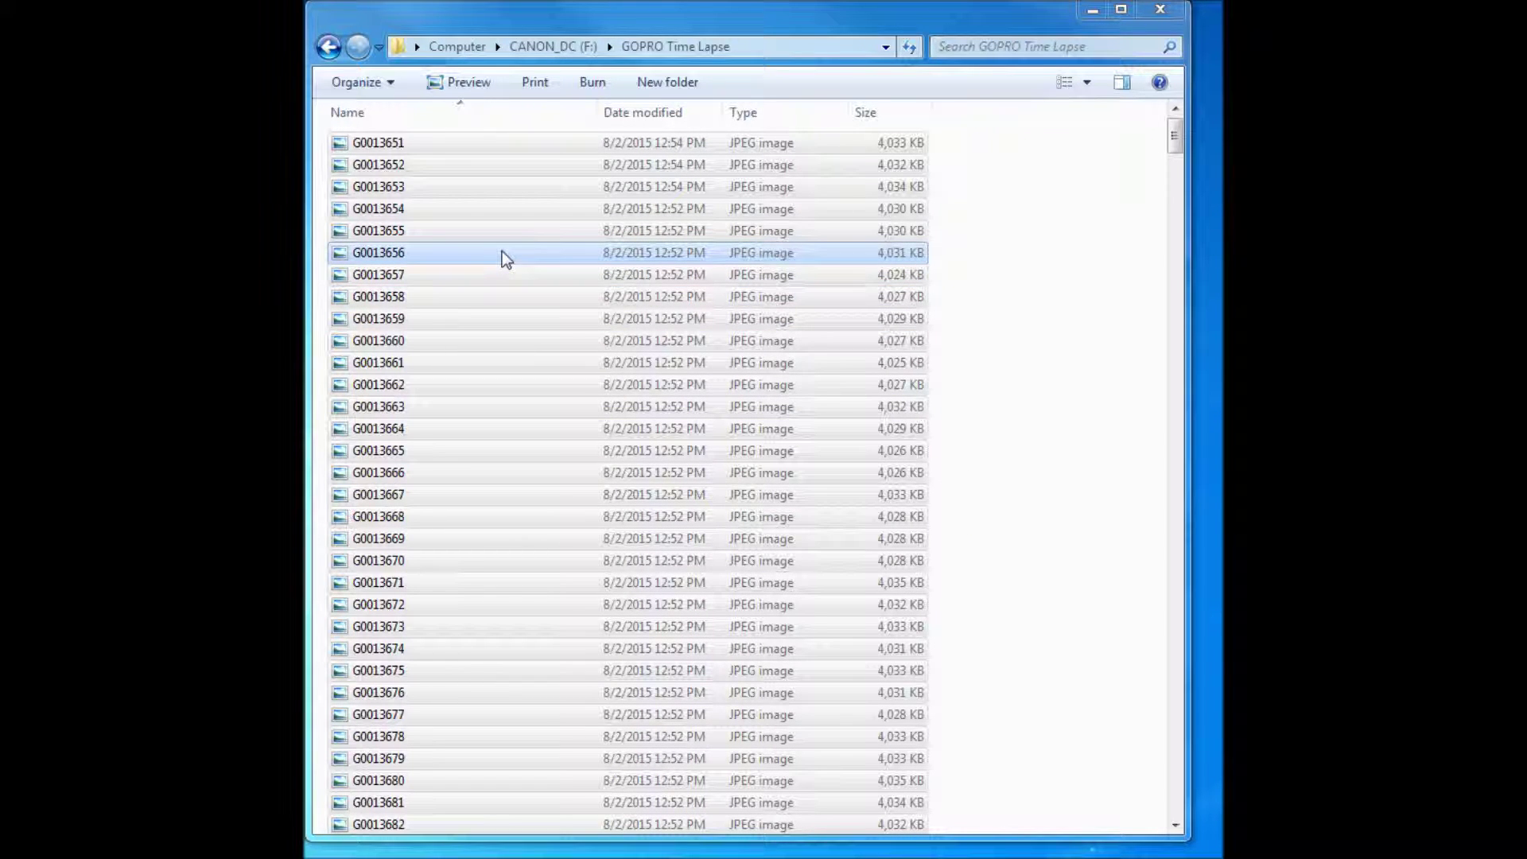
pyautogui.hotkey('ctrl', 'a')
pyautogui.rightClick(502, 253)
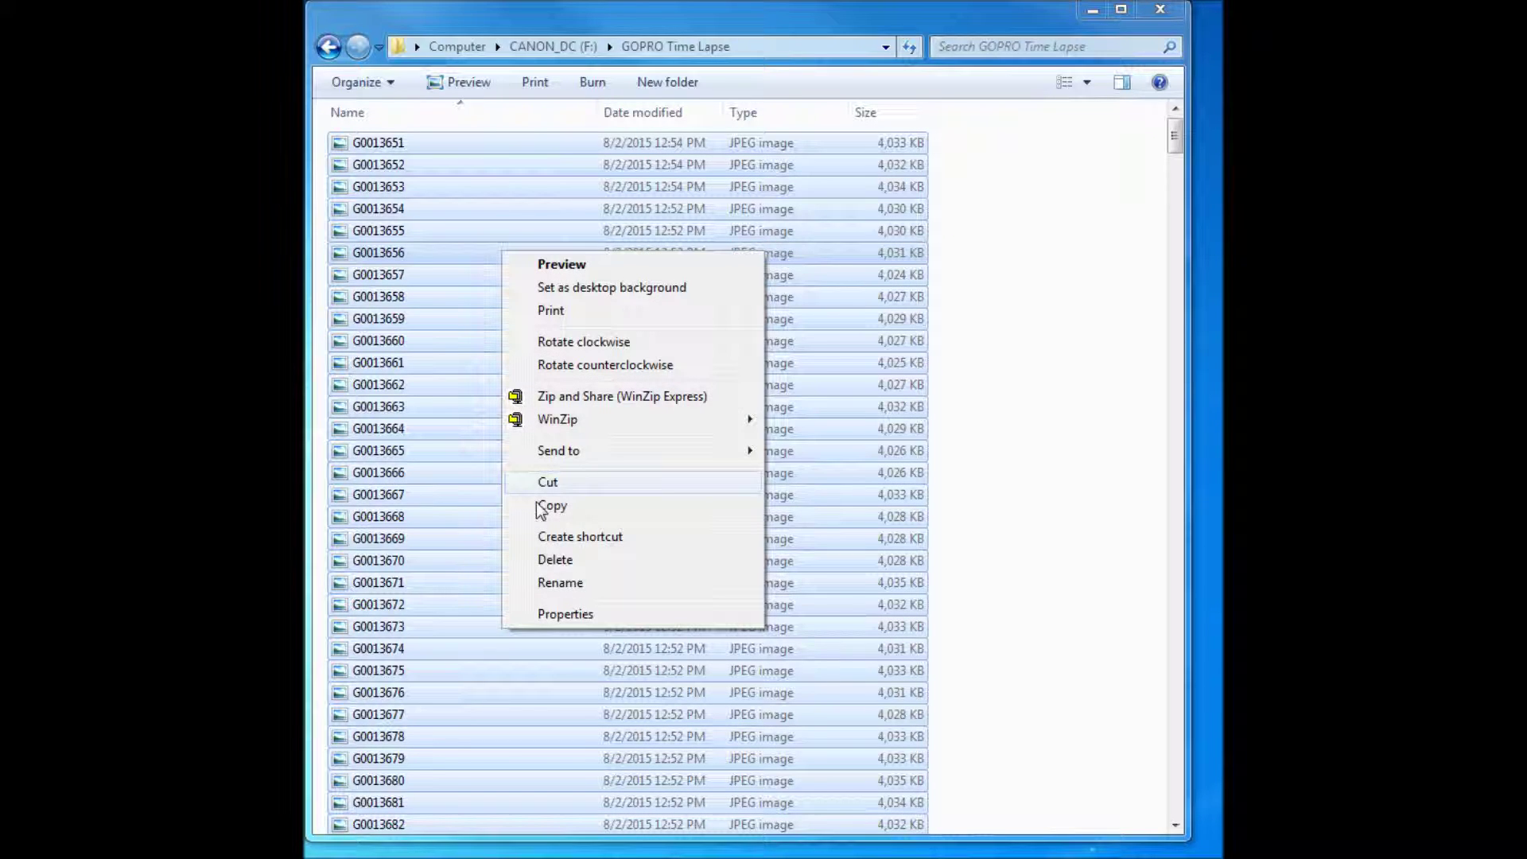
pyautogui.click(579, 619)
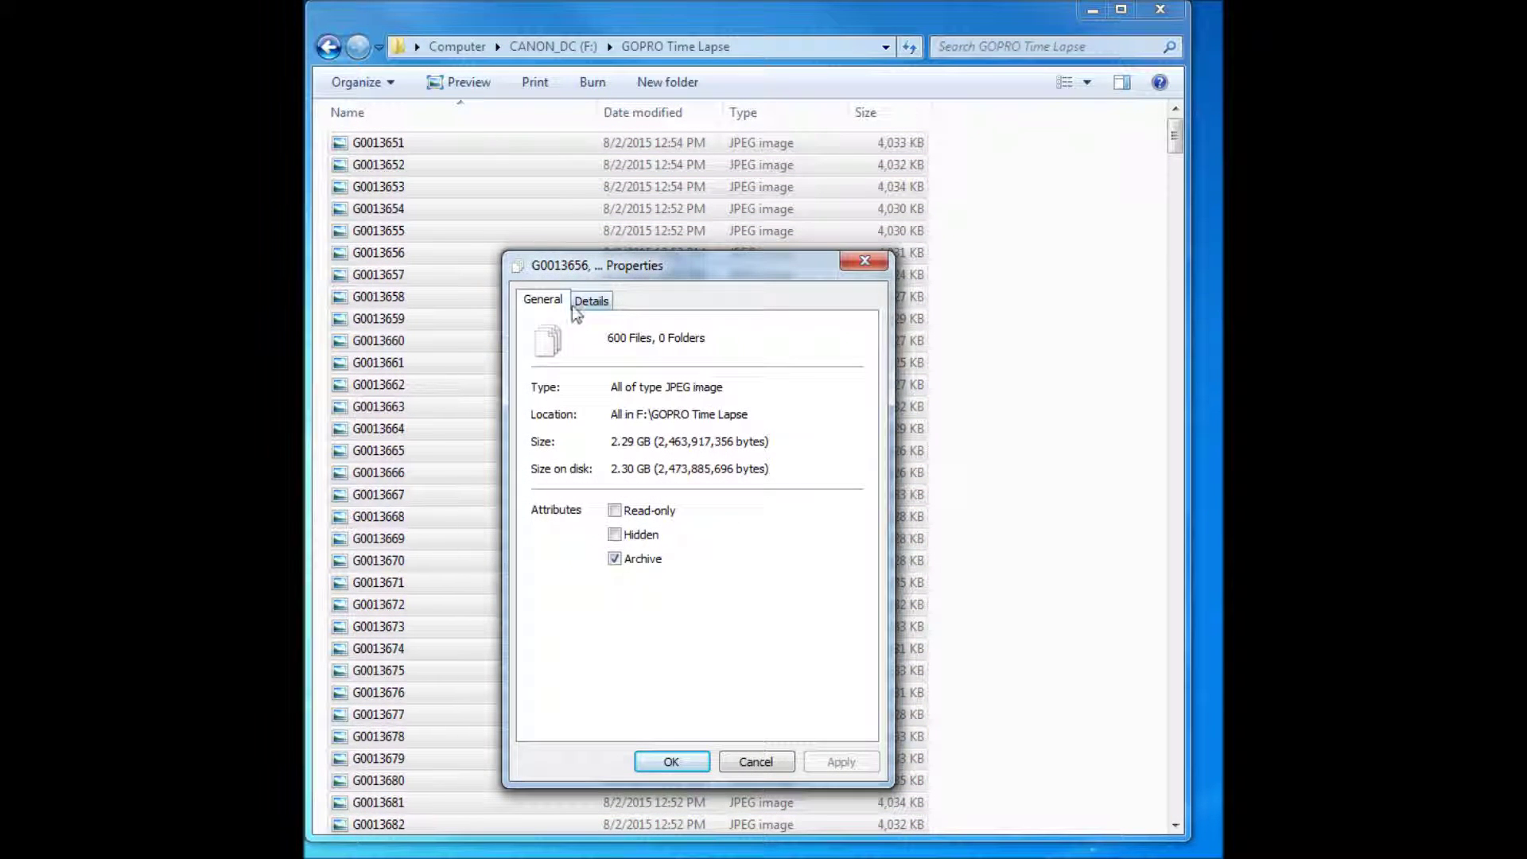
pyautogui.click(575, 303)
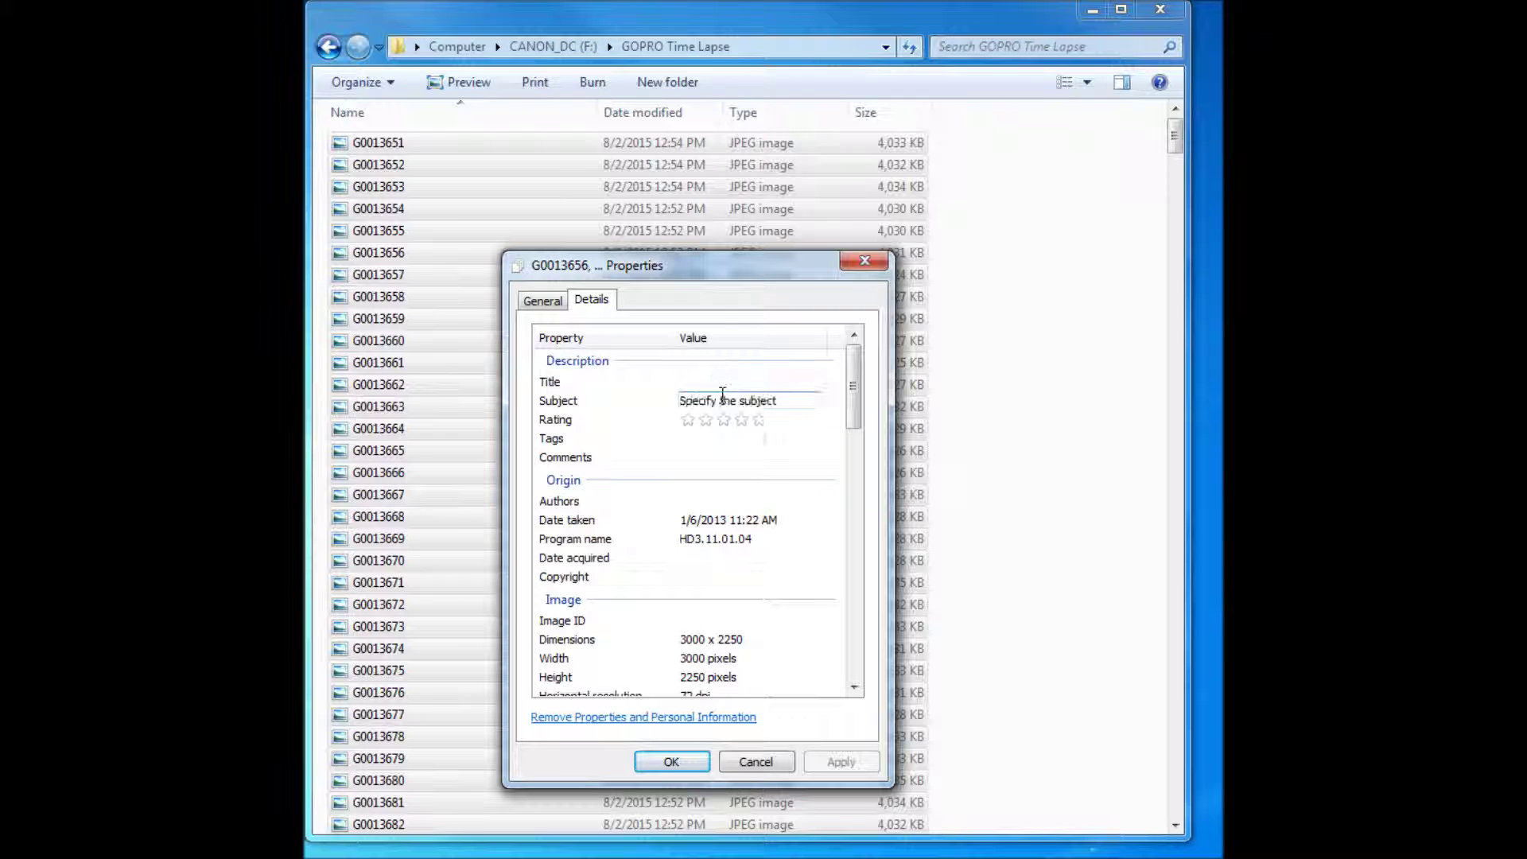
pyautogui.click(754, 761)
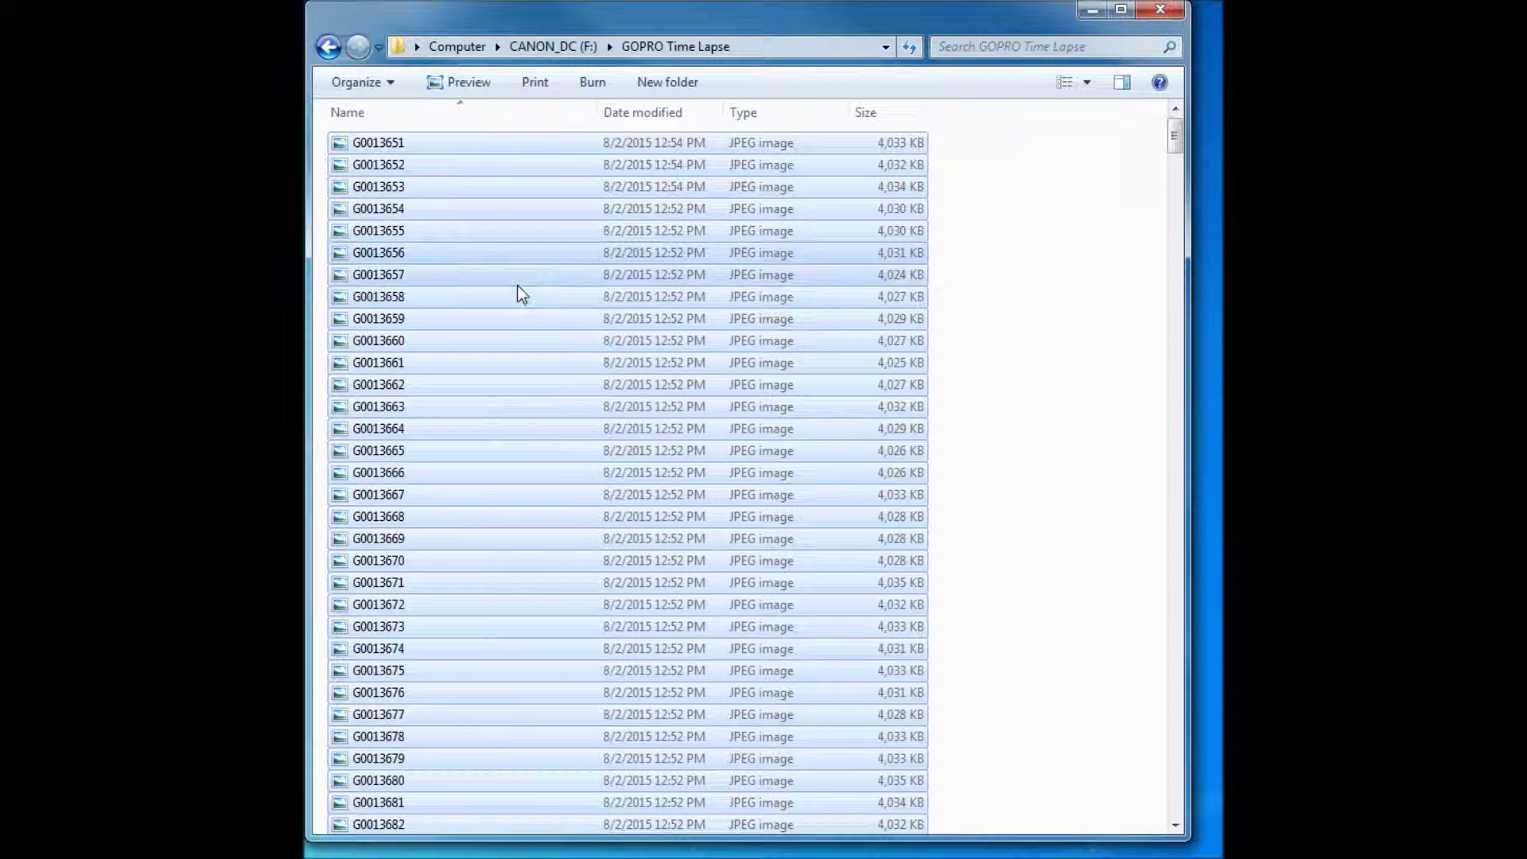
pyautogui.click(517, 284)
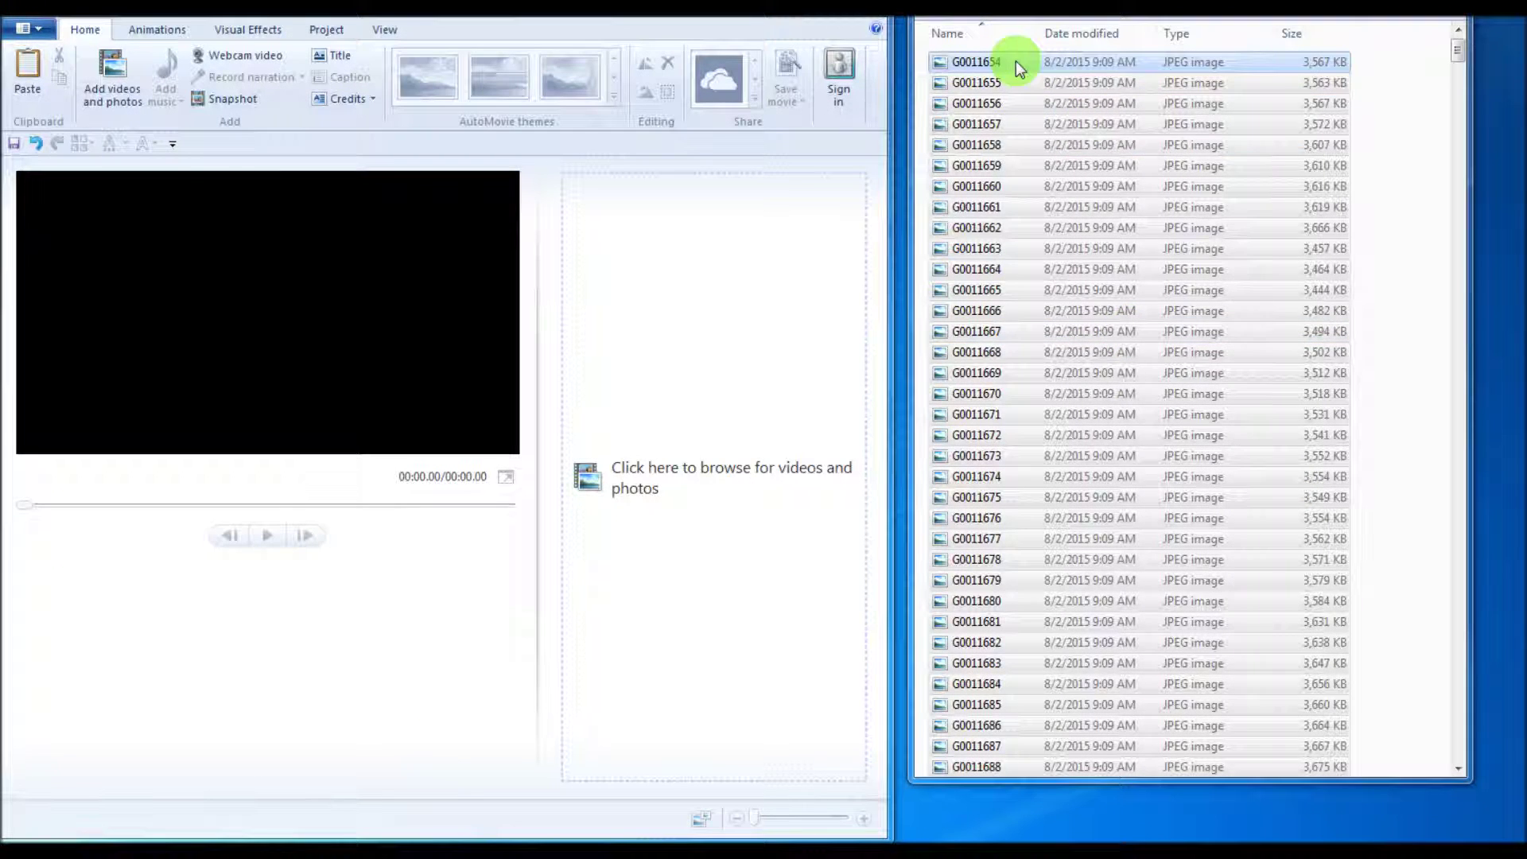
# Step: Drag the 200 photos onto the storyboard and set each one's duration to 0.07 seconds
pyautogui.moveTo(825, 123); pyautogui.dragTo(681, 299)
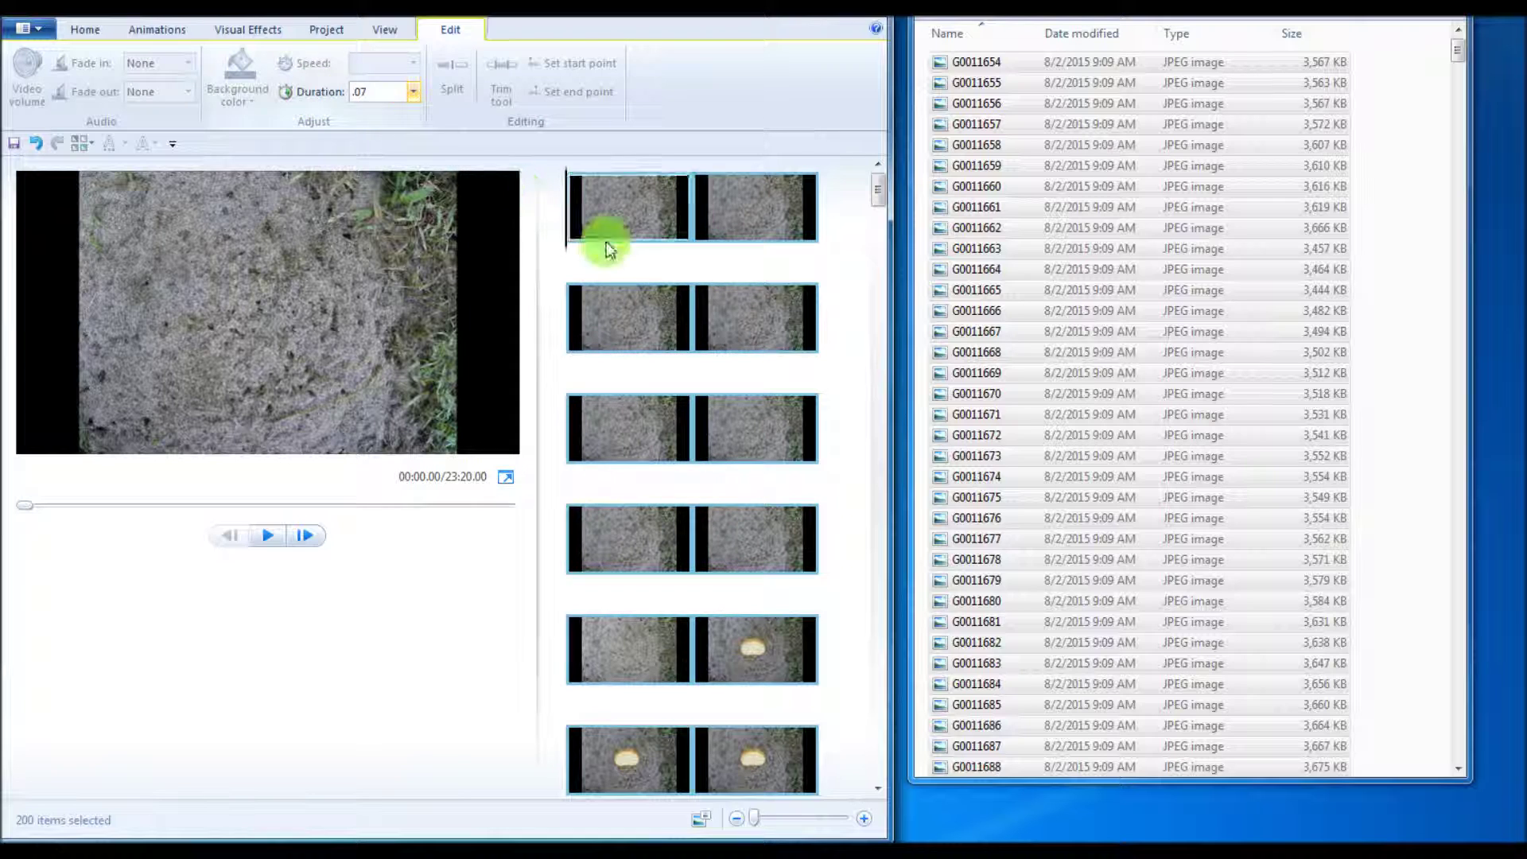
pyautogui.write('.07')
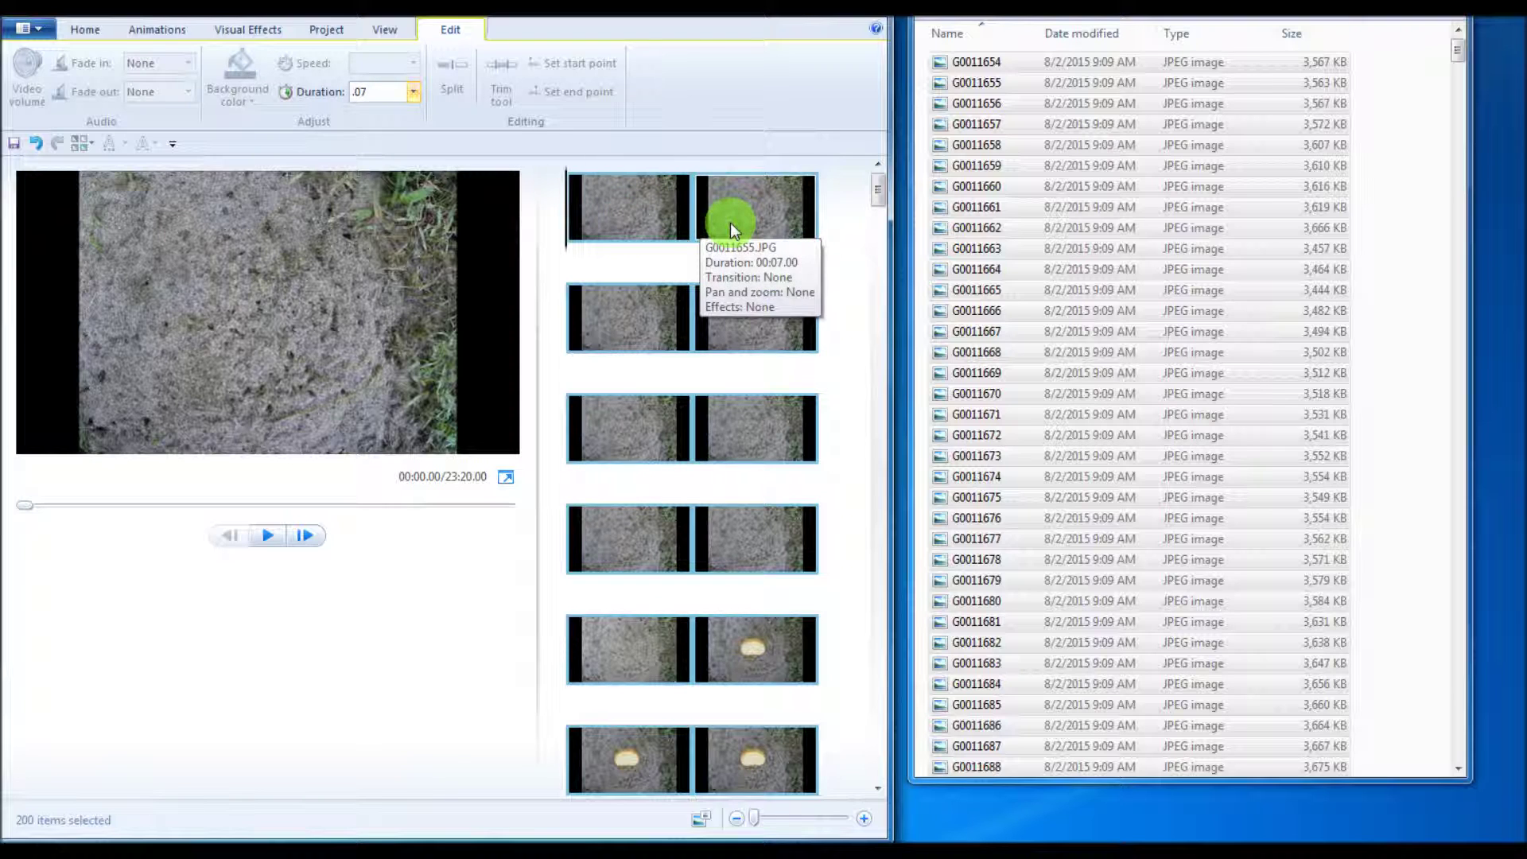
pyautogui.press('Return')
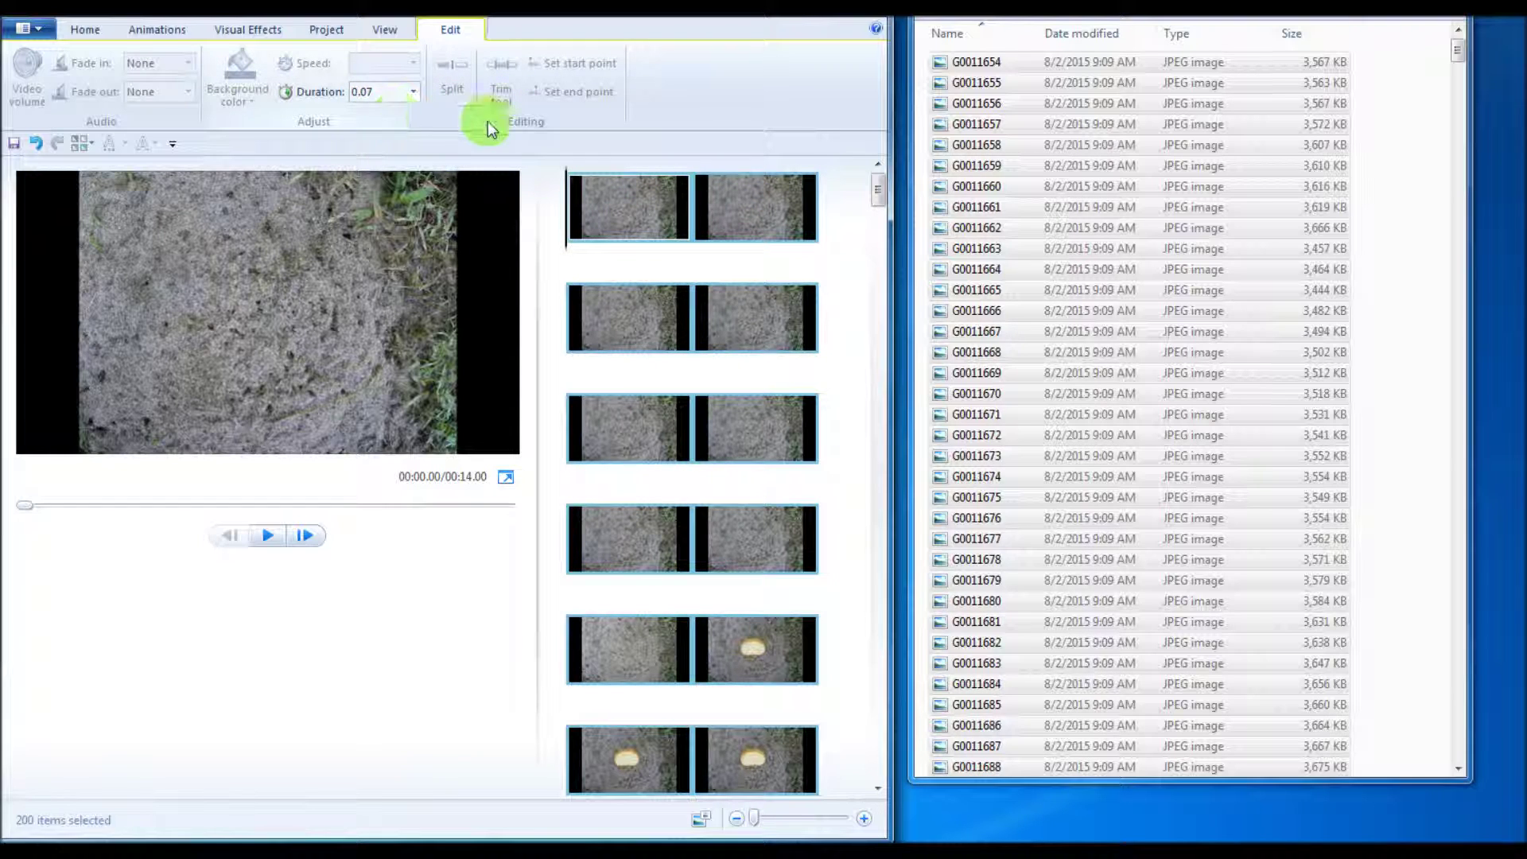
pyautogui.scroll(-5, 687, 369)
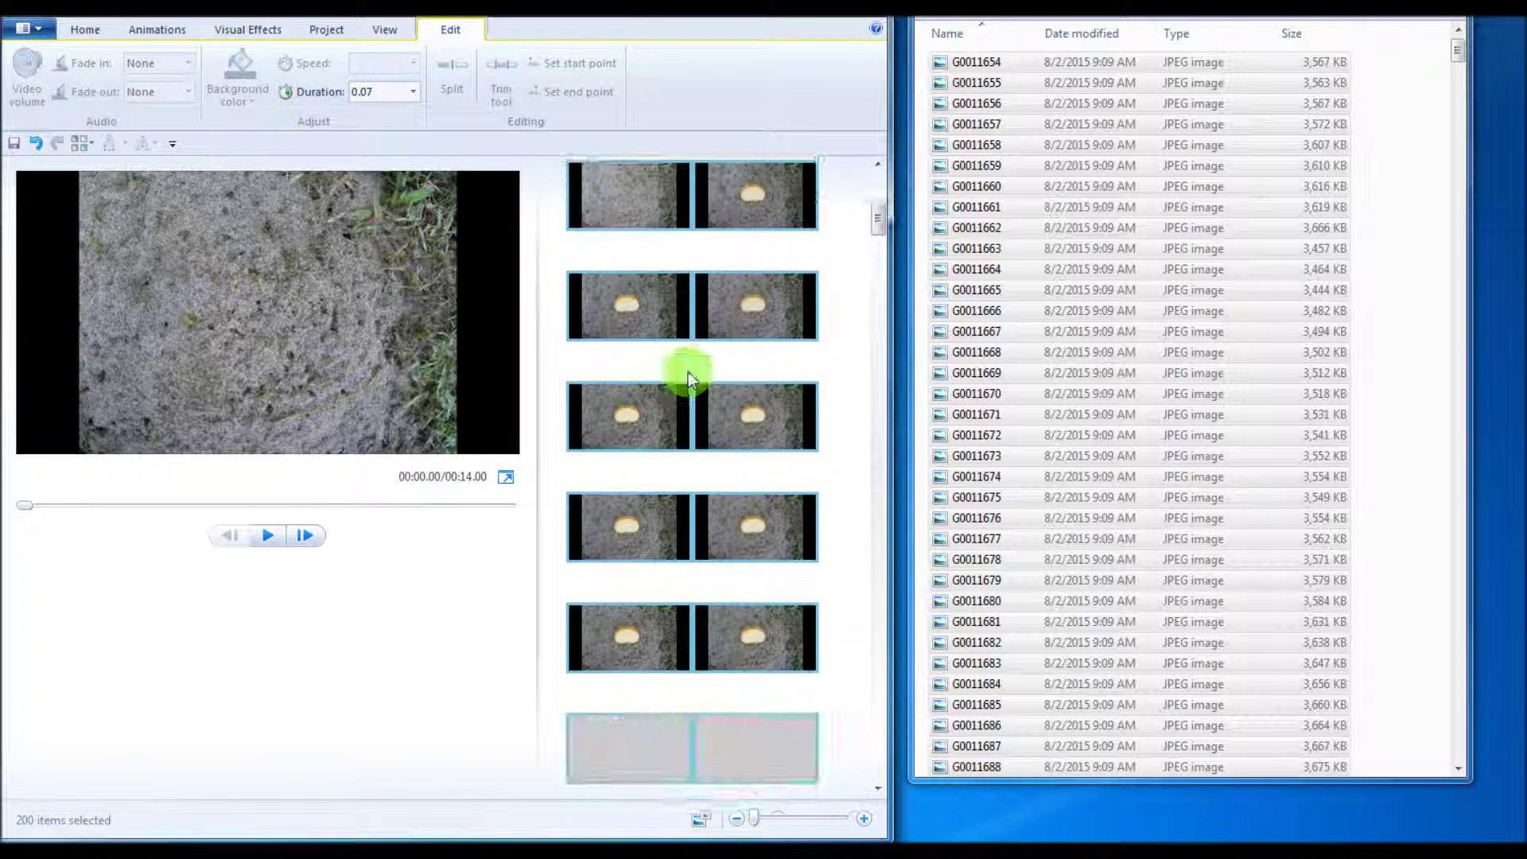
pyautogui.scroll(-5, 689, 371)
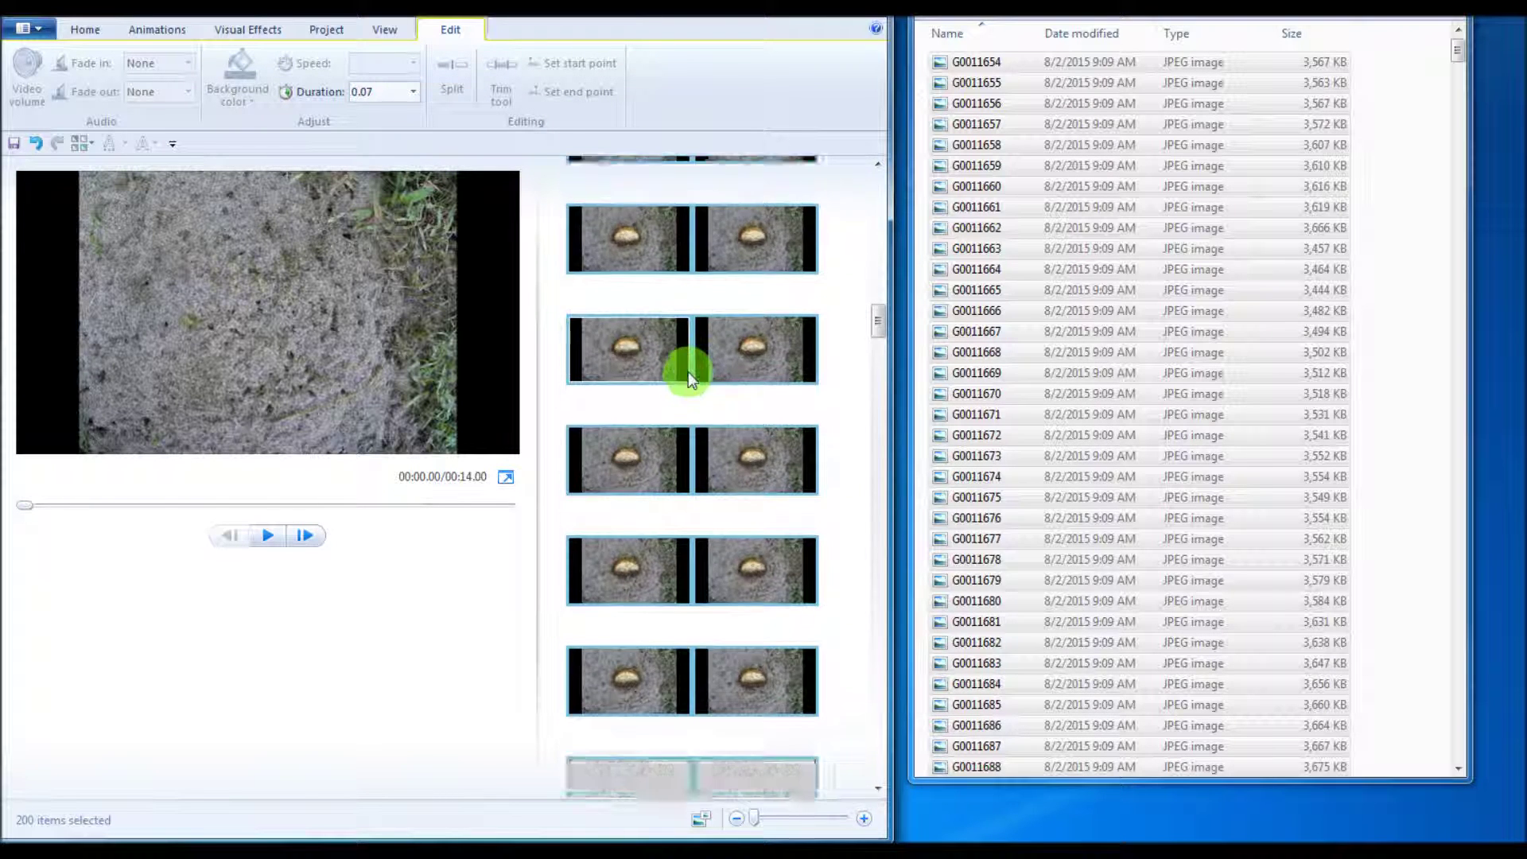
pyautogui.scroll(-5, 689, 371)
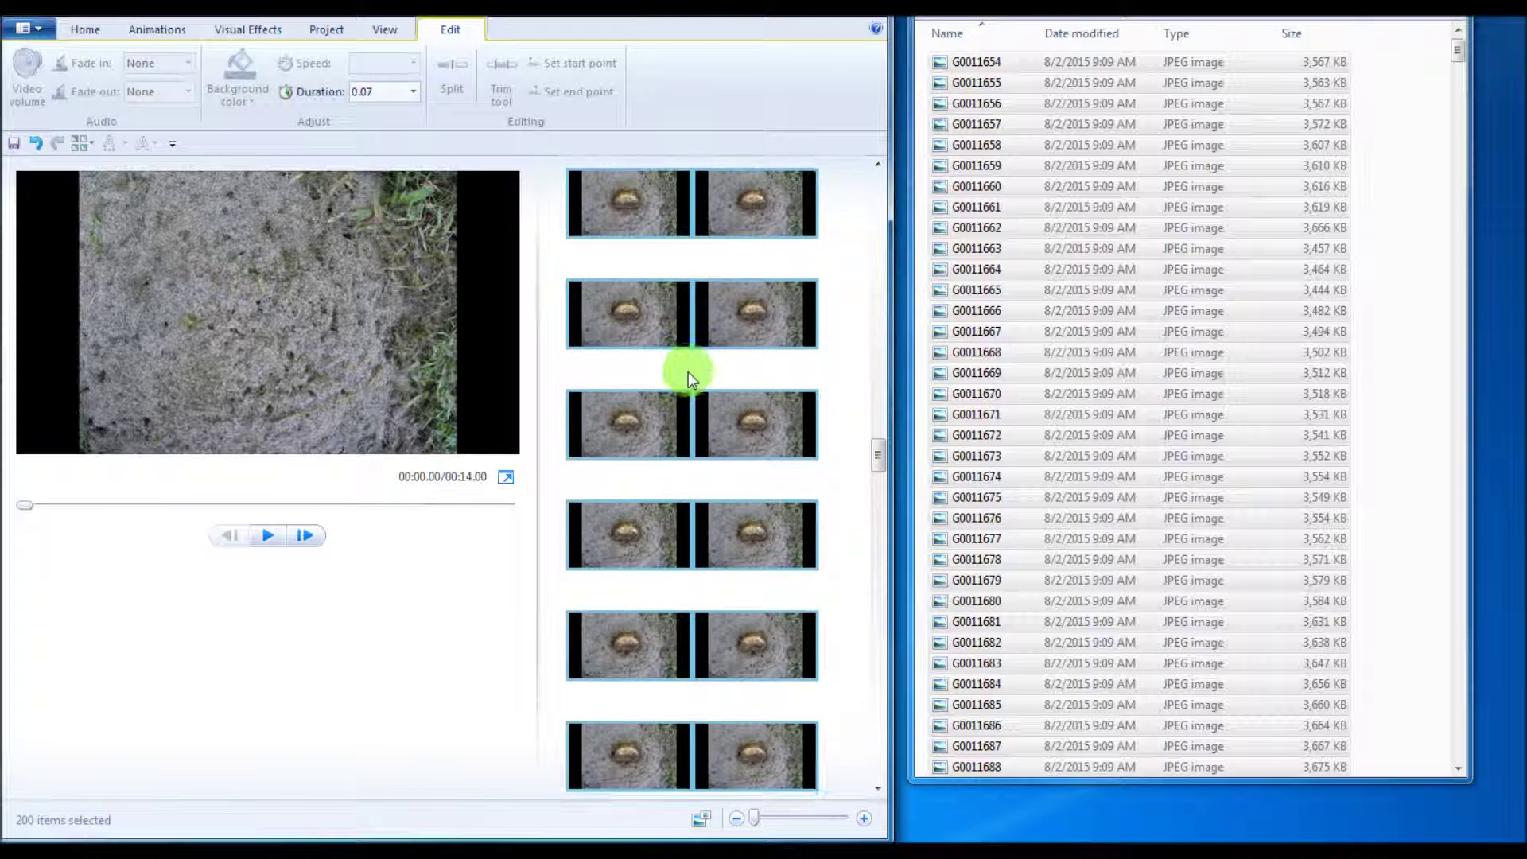
pyautogui.scroll(-3, 688, 370)
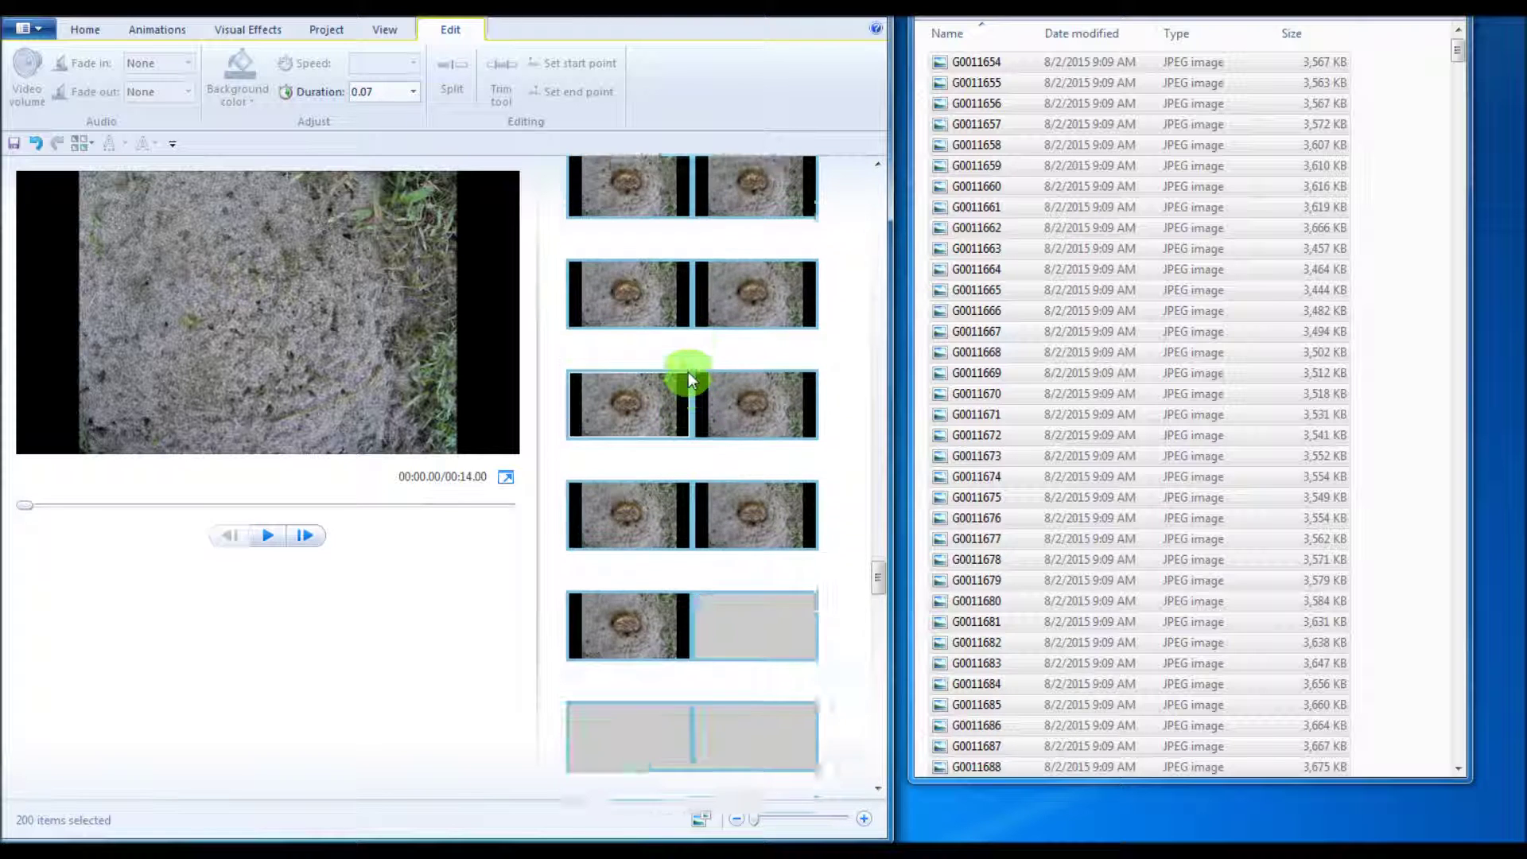
pyautogui.scroll(-5, 689, 370)
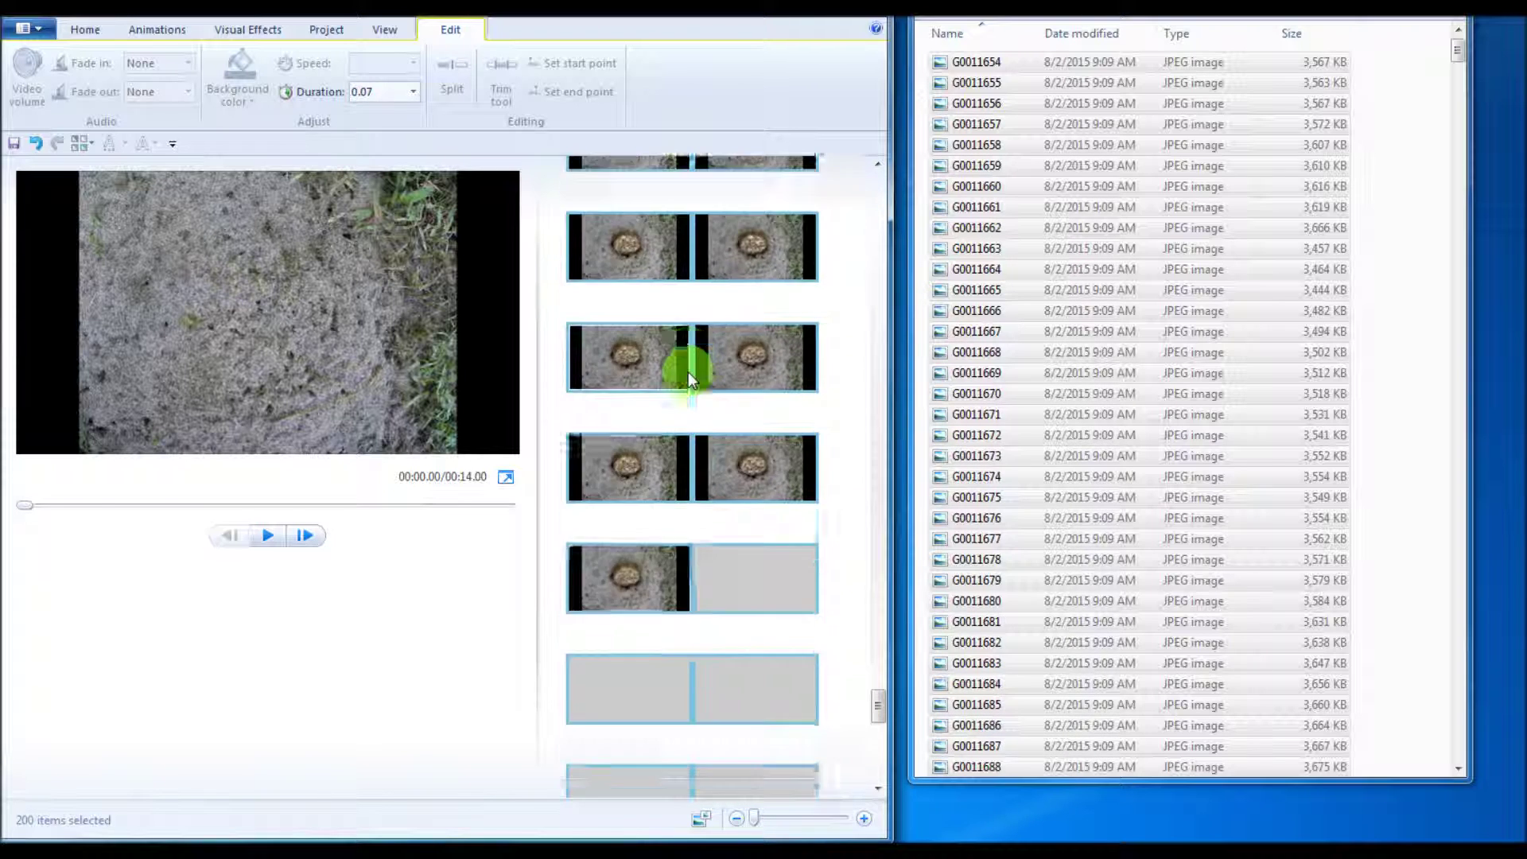
pyautogui.scroll(-2, 689, 370)
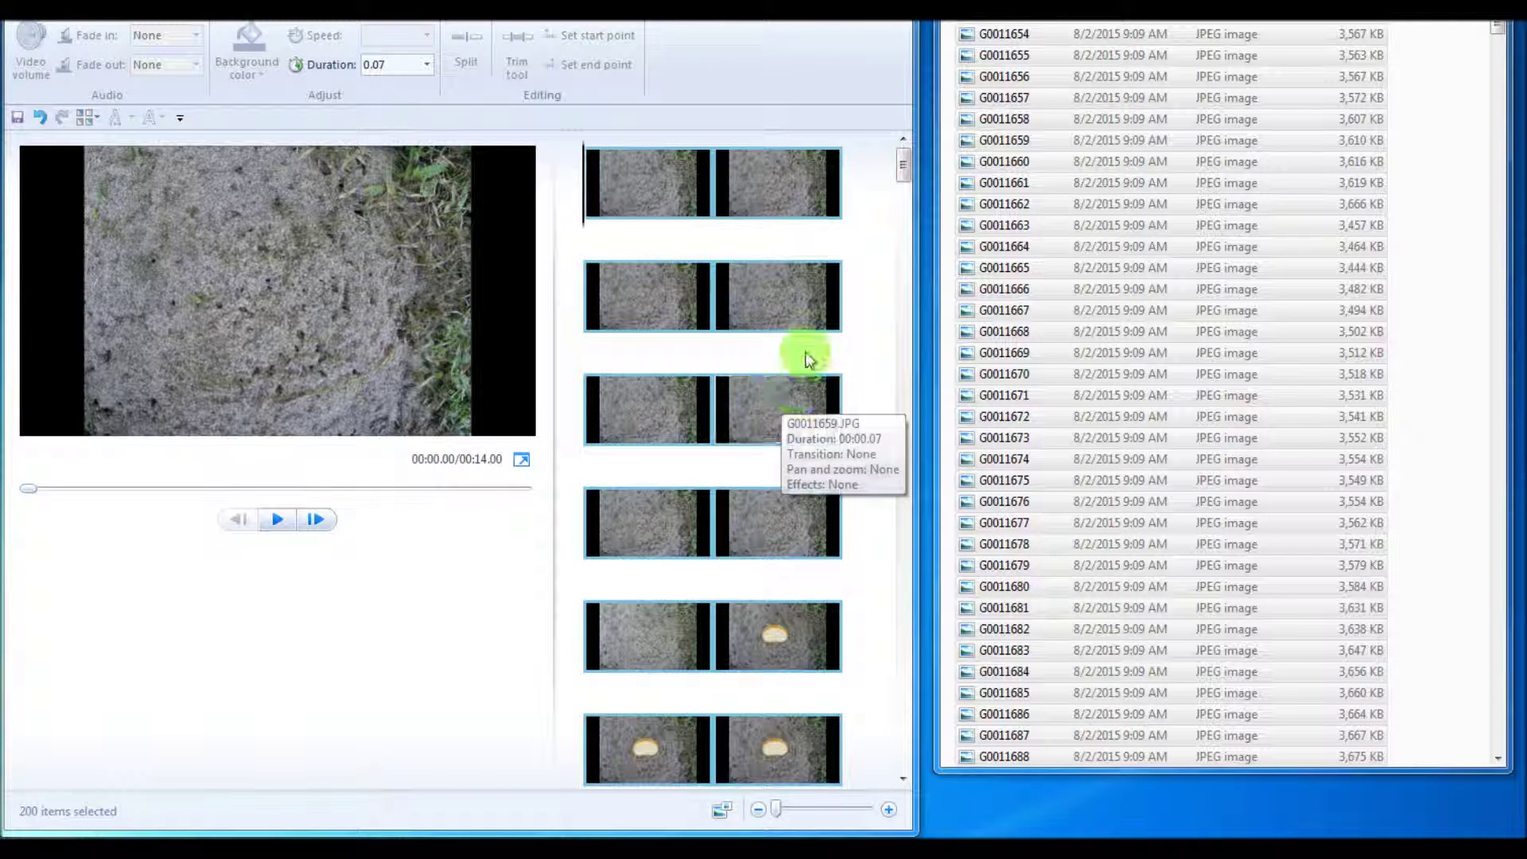
# Step: Select all 200 clips on the storyboard, from the first through the last
pyautogui.click(767, 312)
pyautogui.scroll(-1, 721, 575)
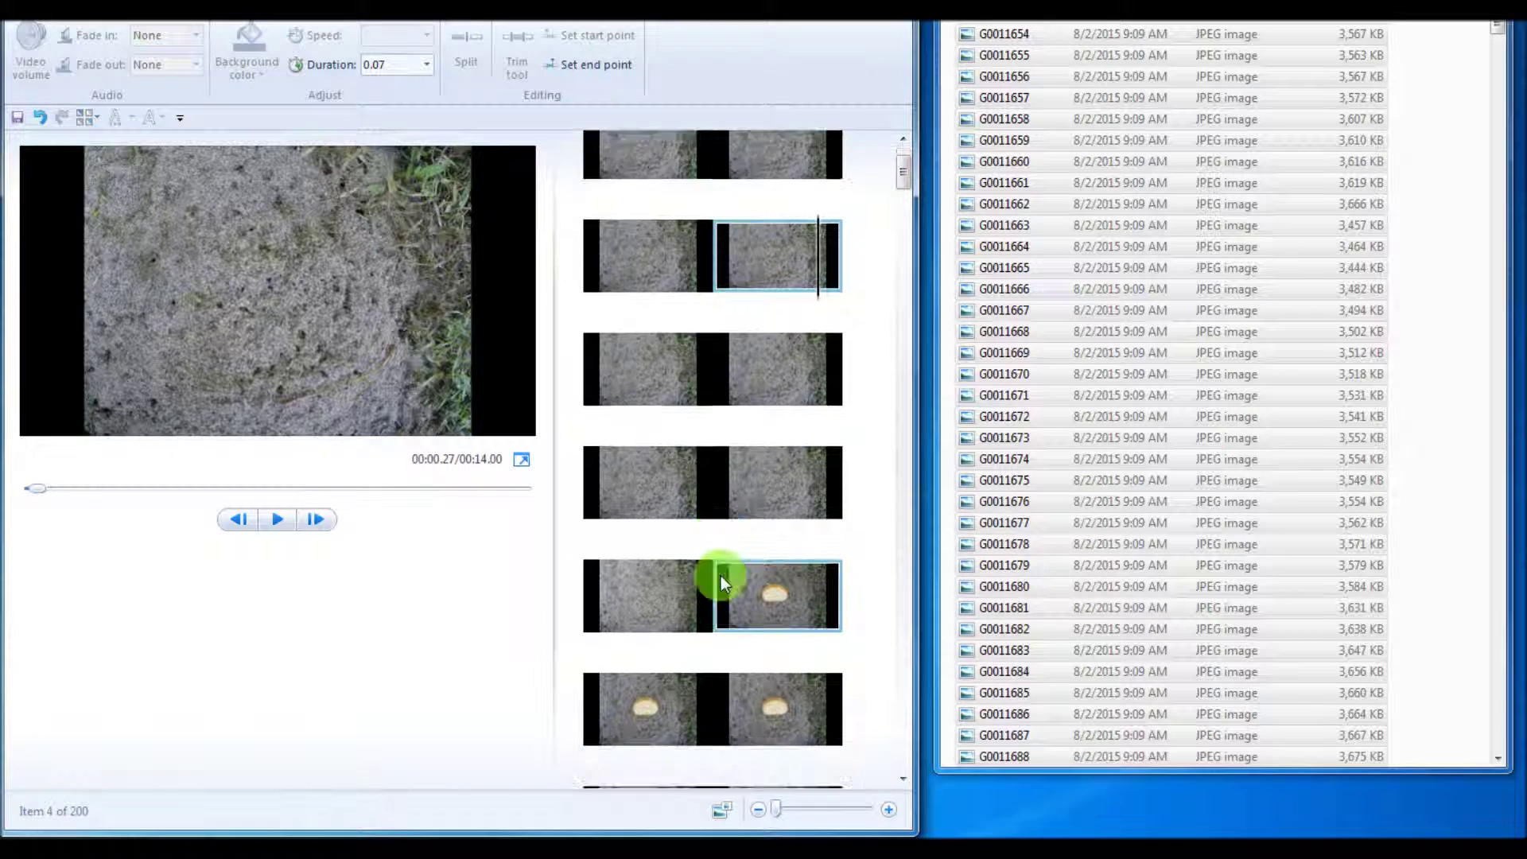
pyautogui.scroll(1, 721, 576)
pyautogui.click(651, 175)
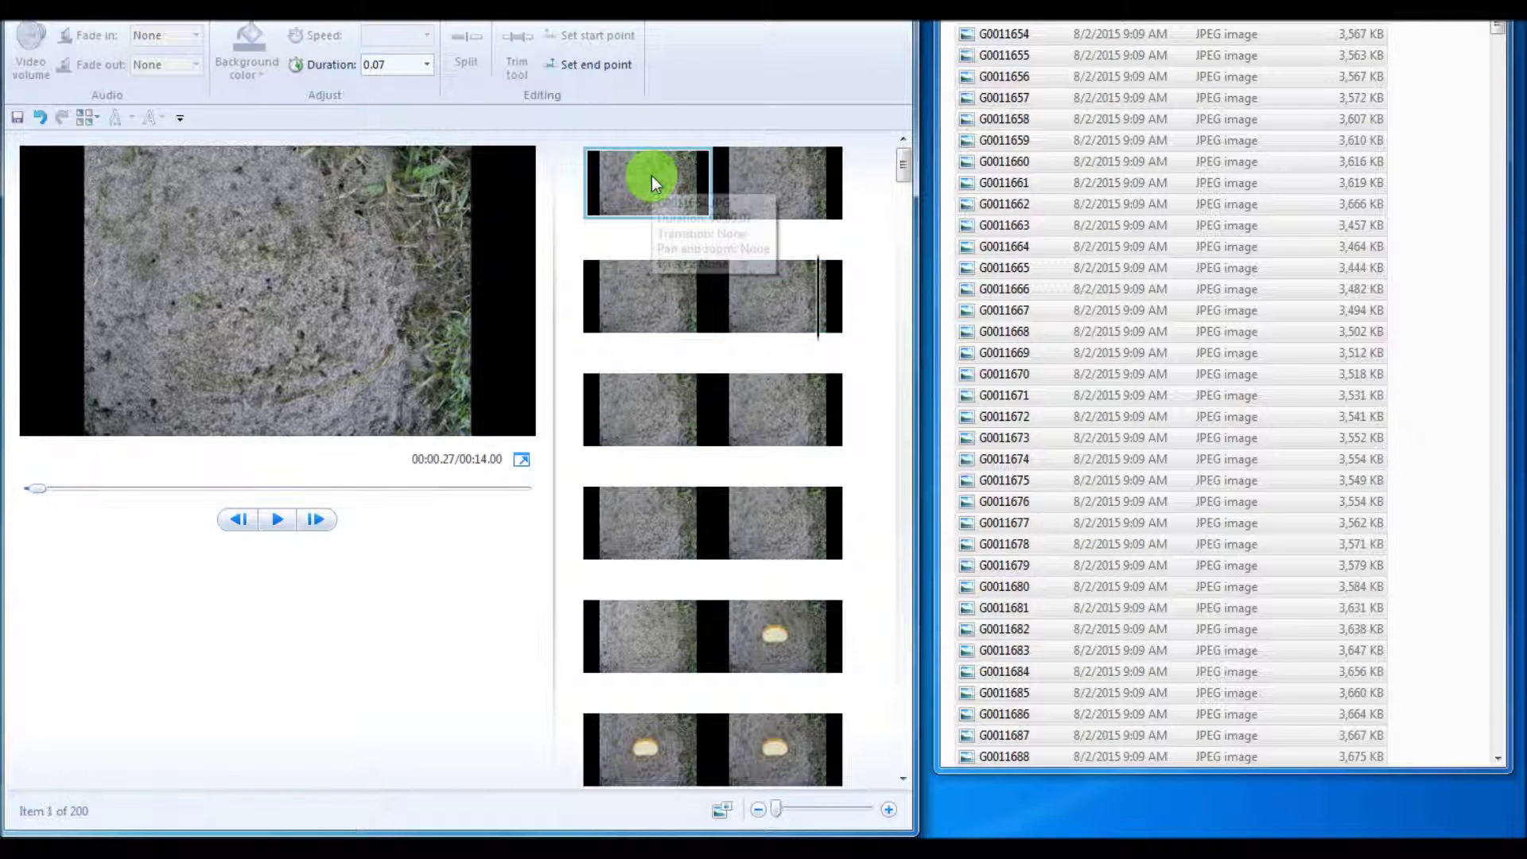
pyautogui.moveTo(897, 164); pyautogui.dragTo(893, 780)
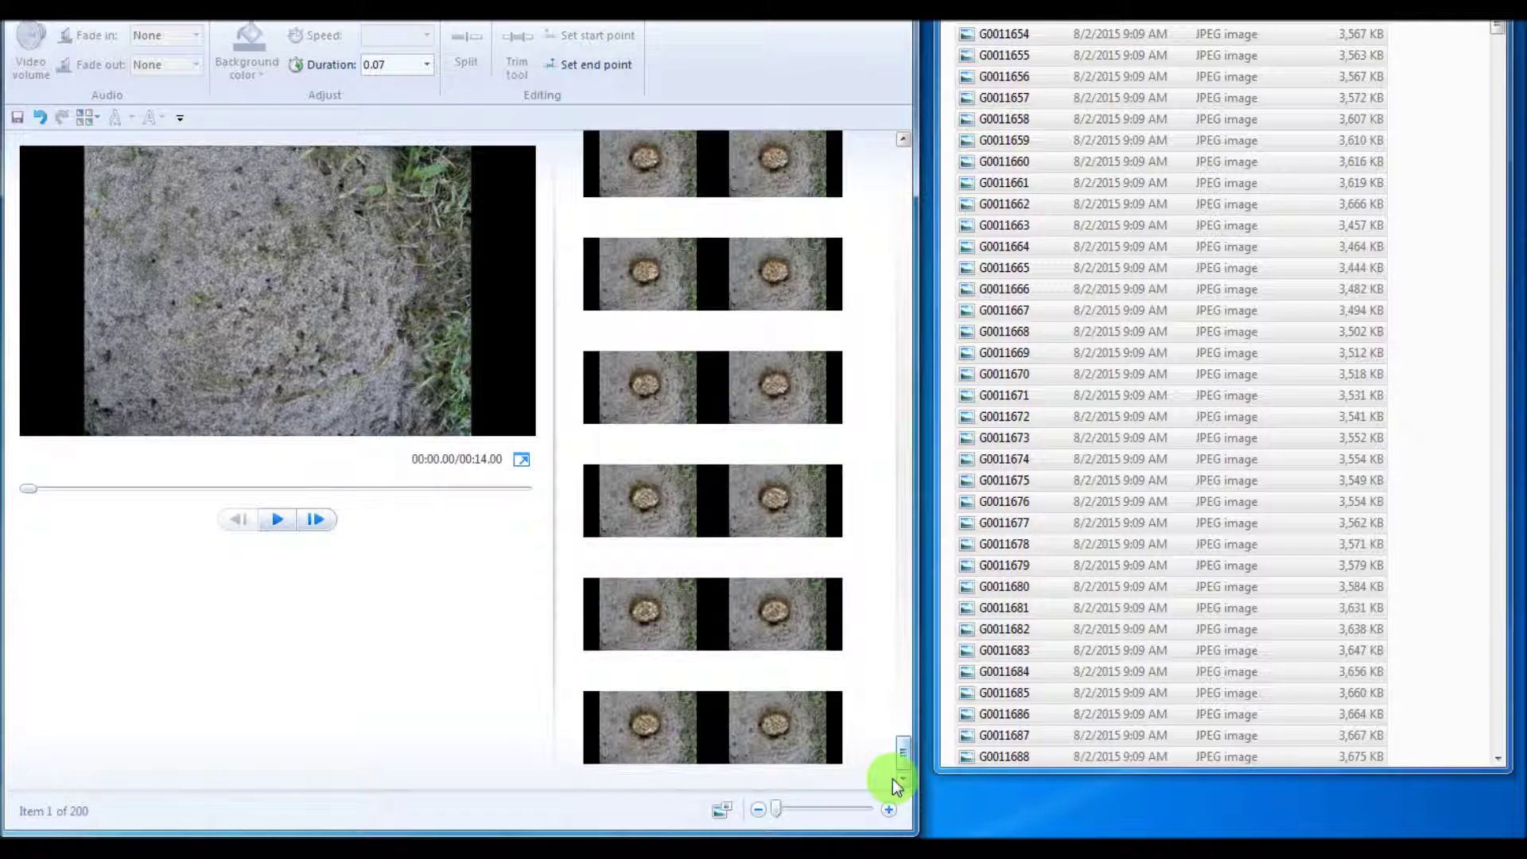
pyautogui.keyDown('shift'); pyautogui.click(781, 733); pyautogui.keyUp('shift')
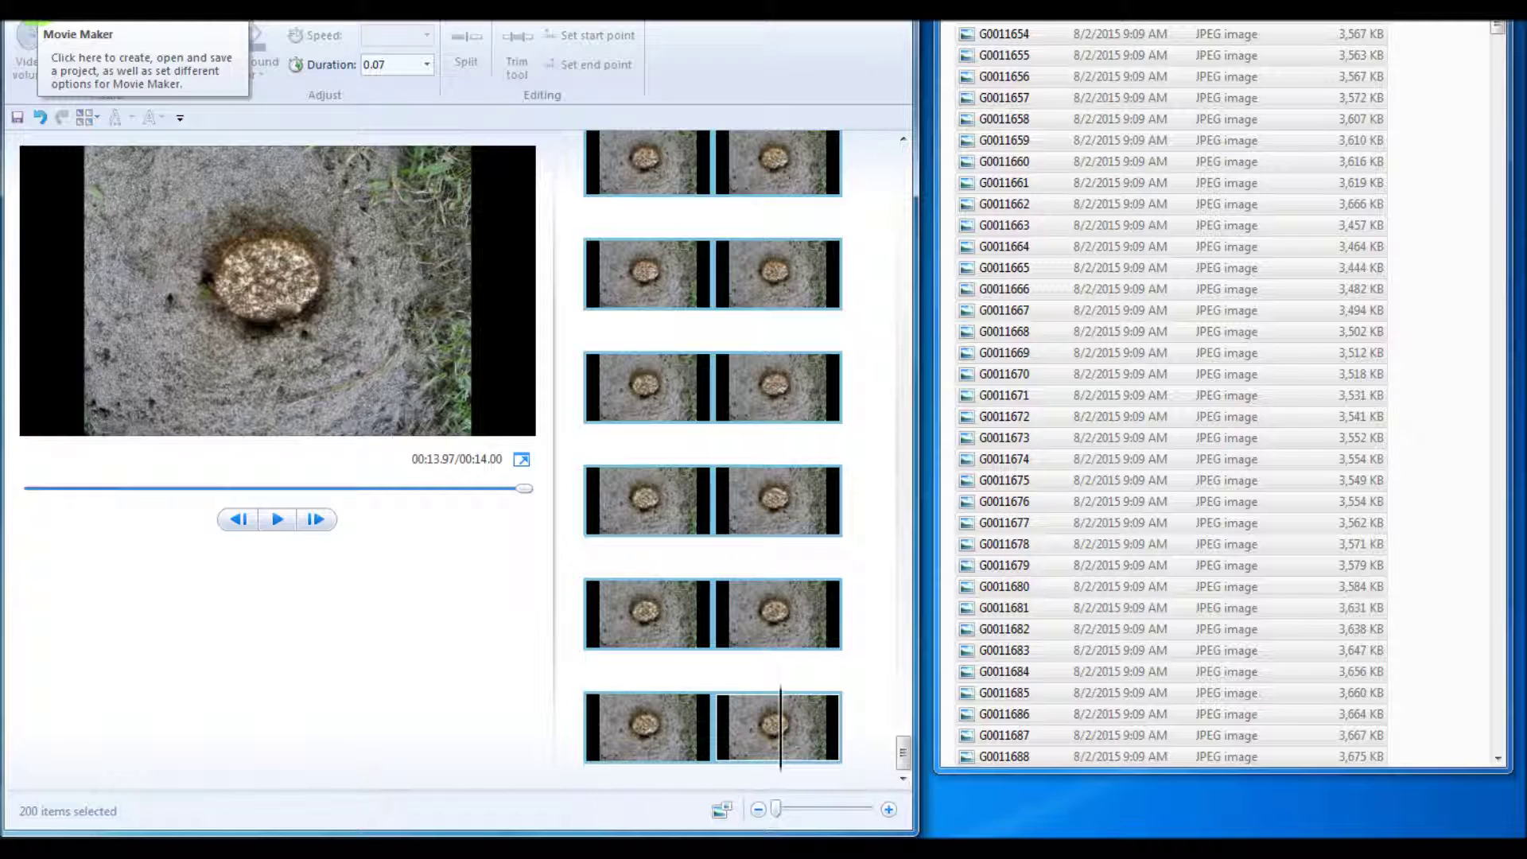
pyautogui.click(28, 36)
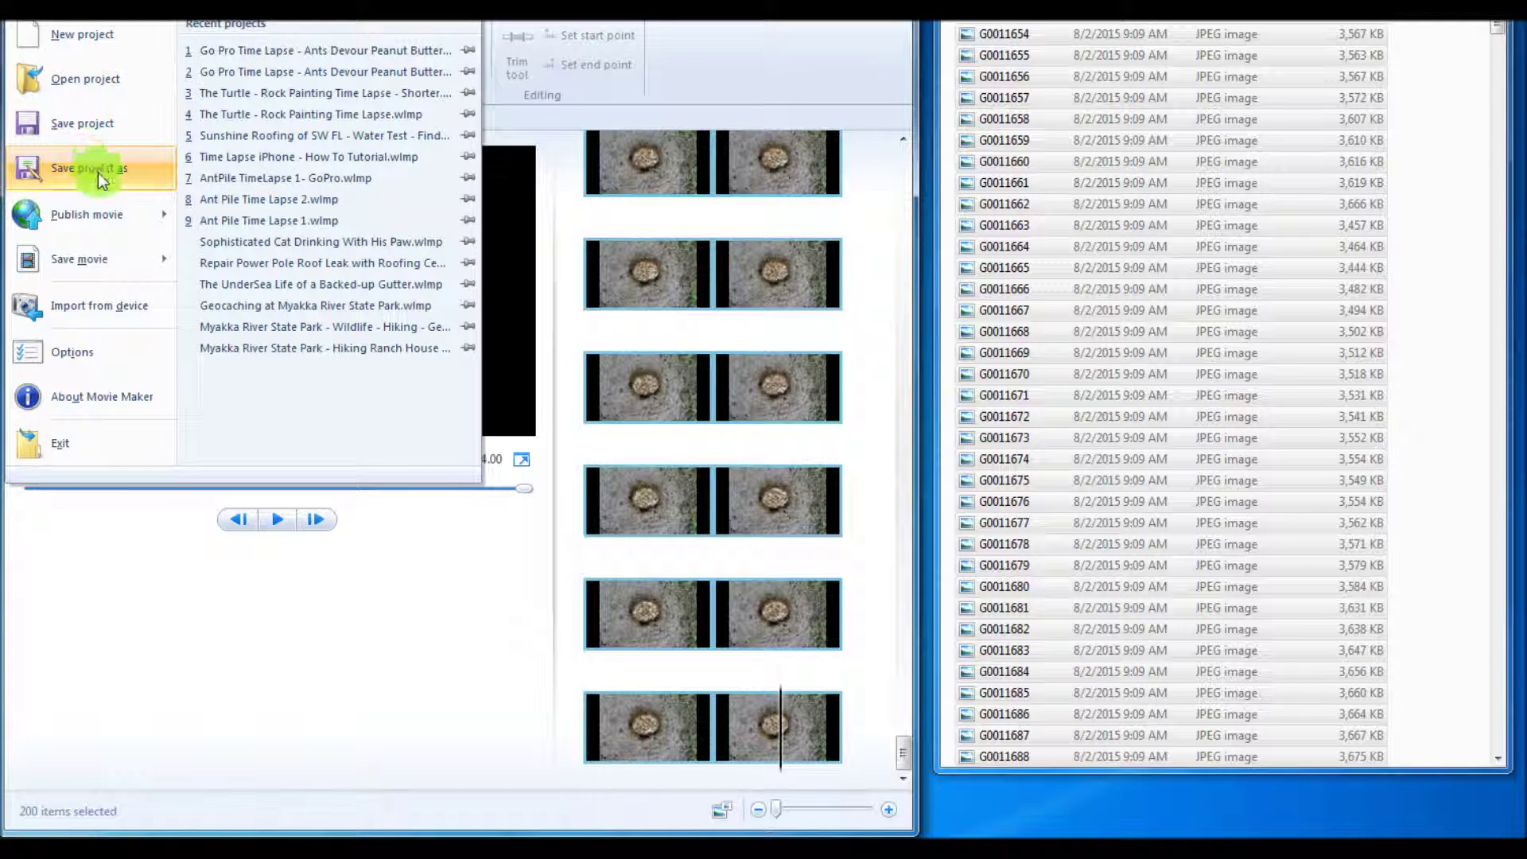
# Step: Save the movie with recommended settings as a Windows Media Video File in Ant pile Time Lapse
pyautogui.moveTo(99, 257)
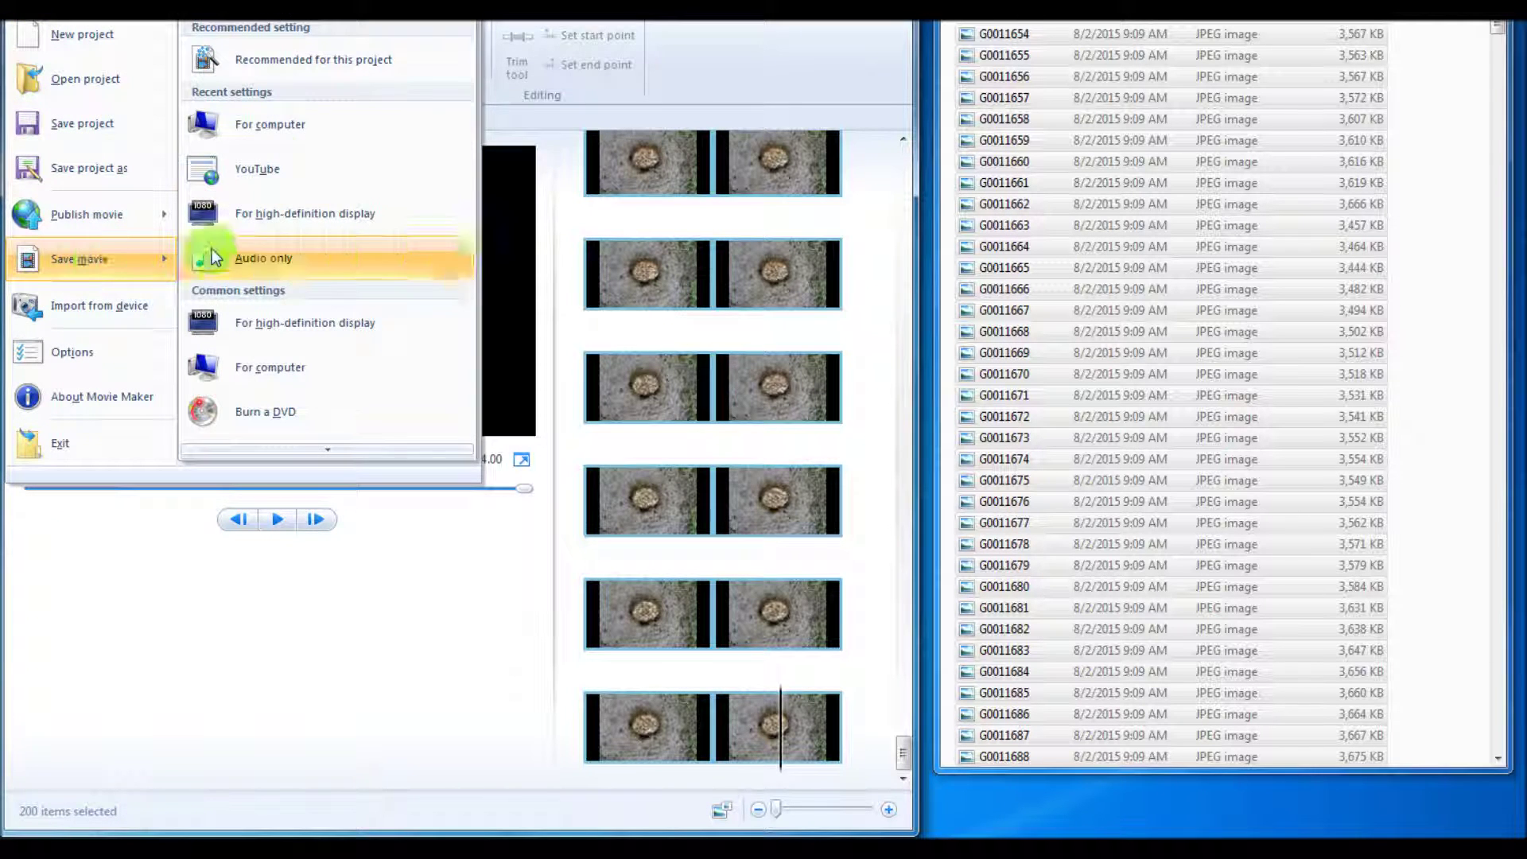
pyautogui.click(309, 65)
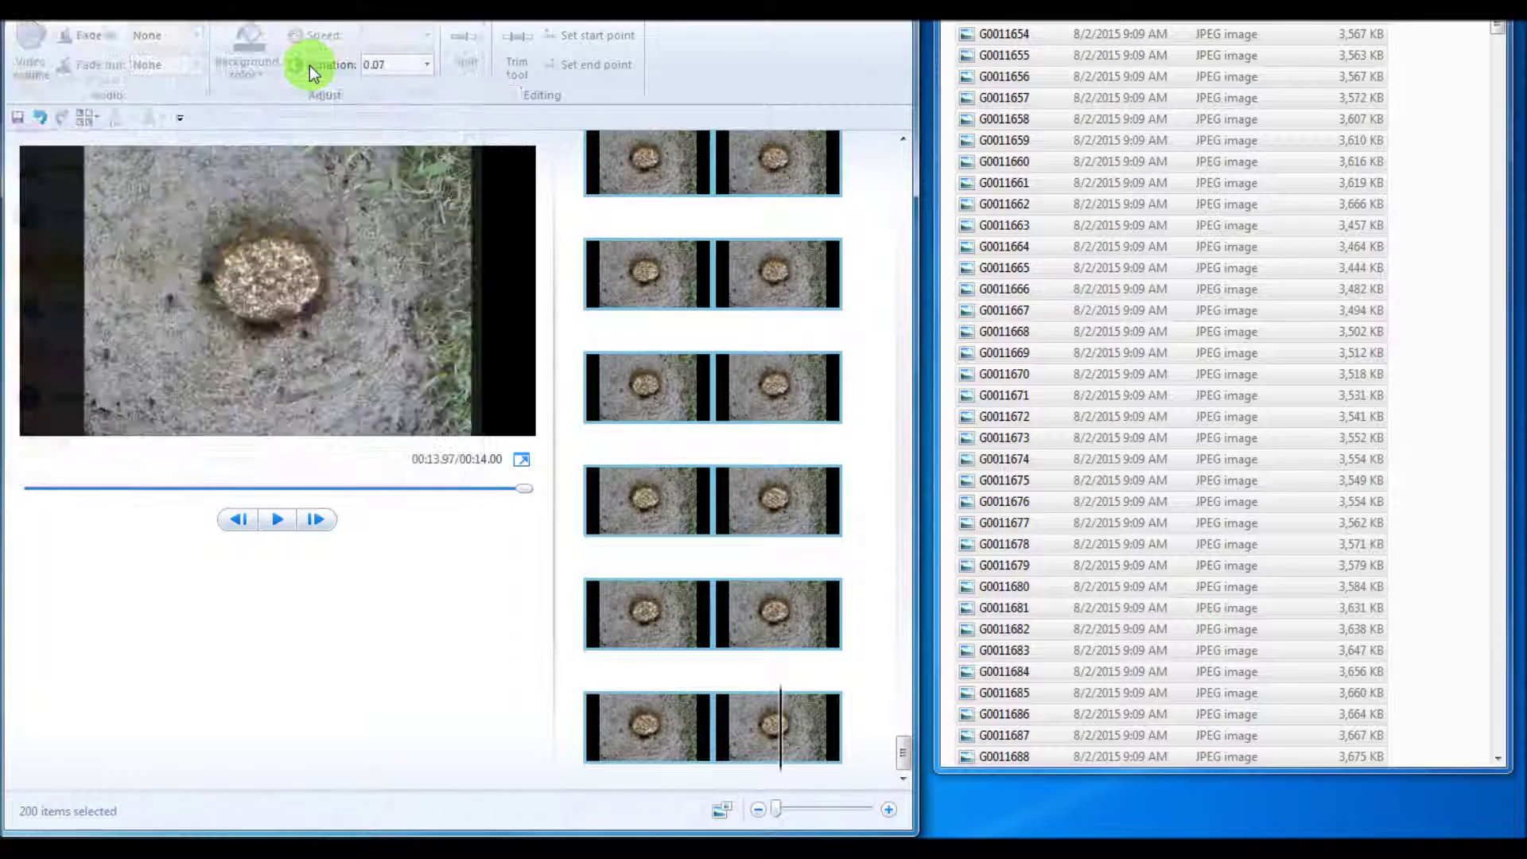
pyautogui.doubleClick(275, 173)
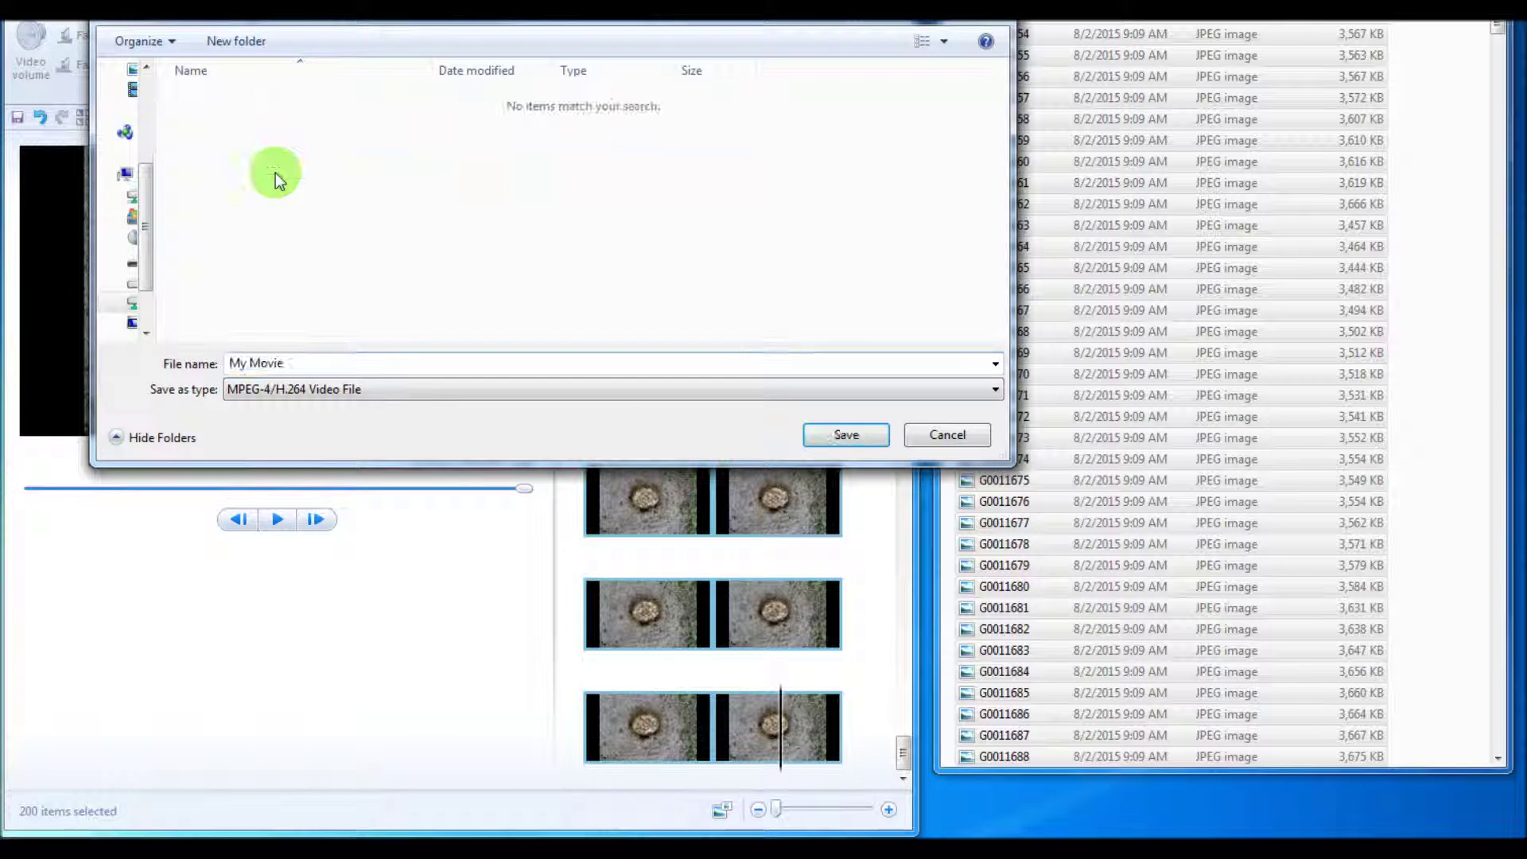
pyautogui.click(280, 387)
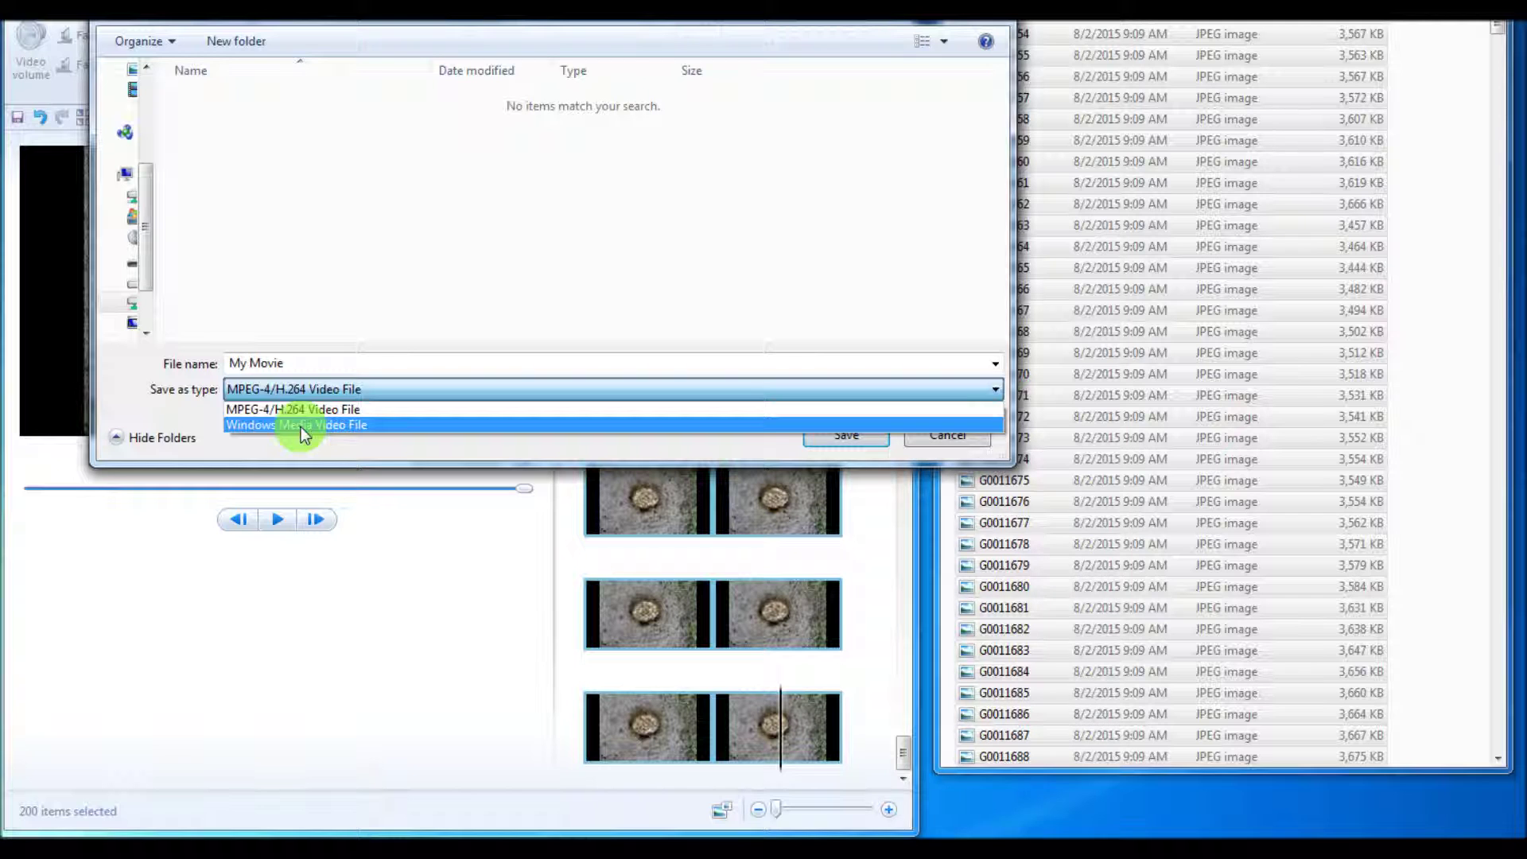
pyautogui.click(300, 425)
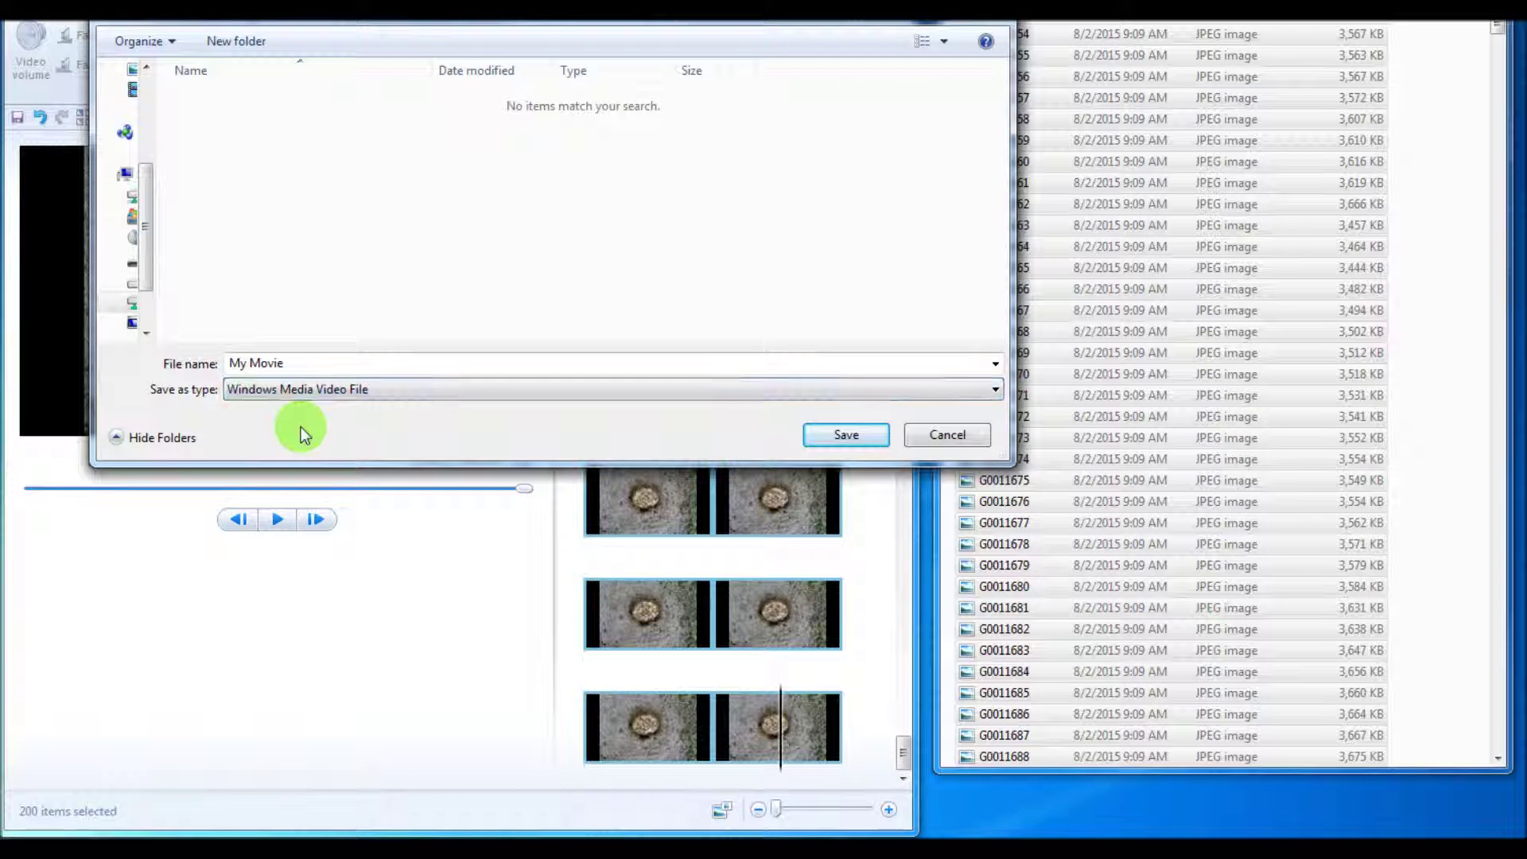
pyautogui.click(843, 446)
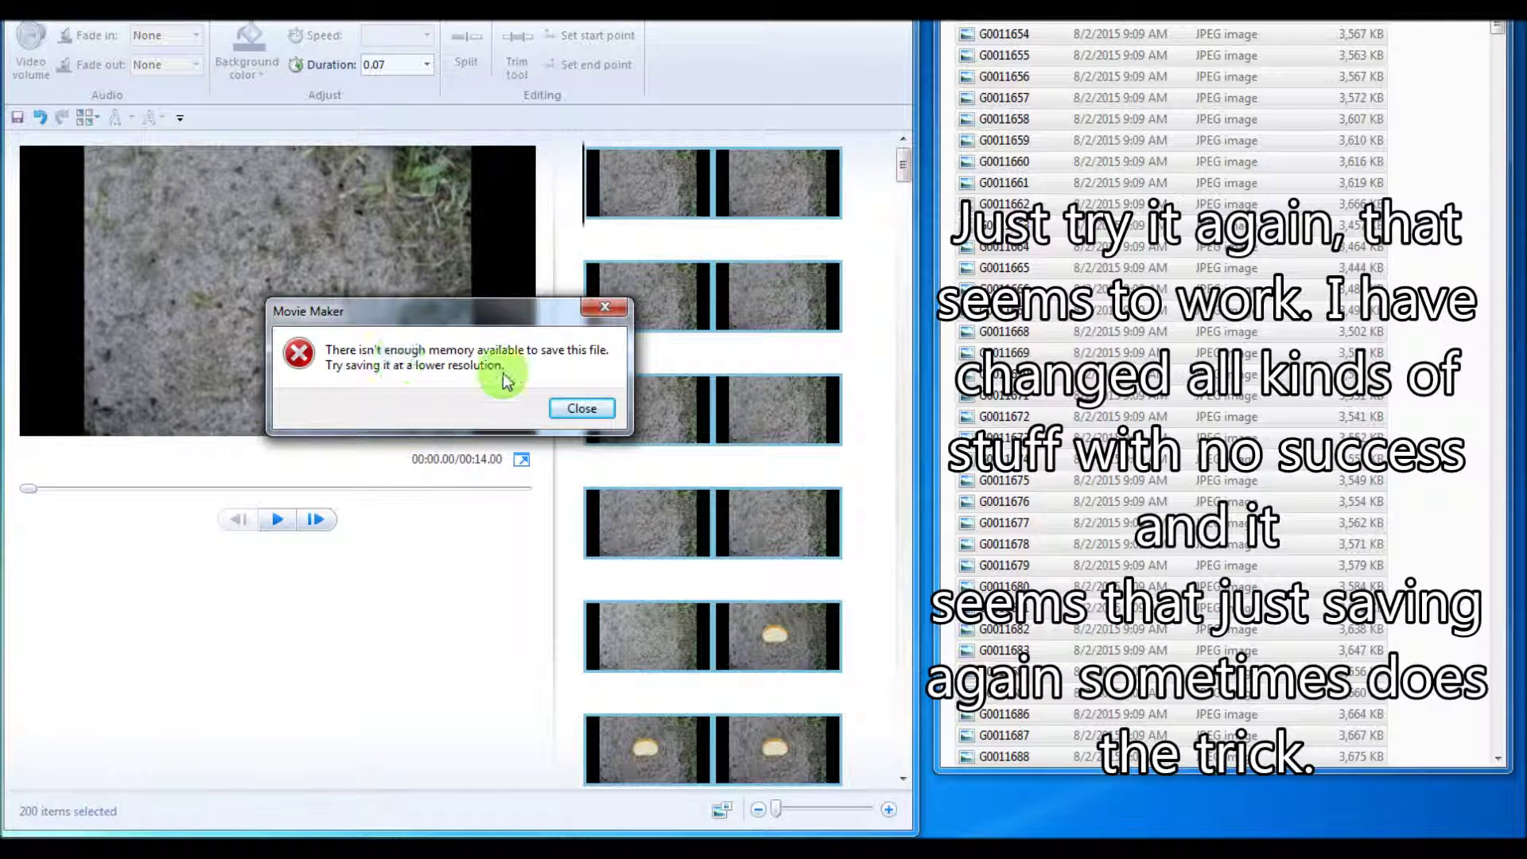
# Step: Dismiss the memory error and re-save as Windows Media Video file My Movie
pyautogui.click(582, 409)
pyautogui.click(44, 25)
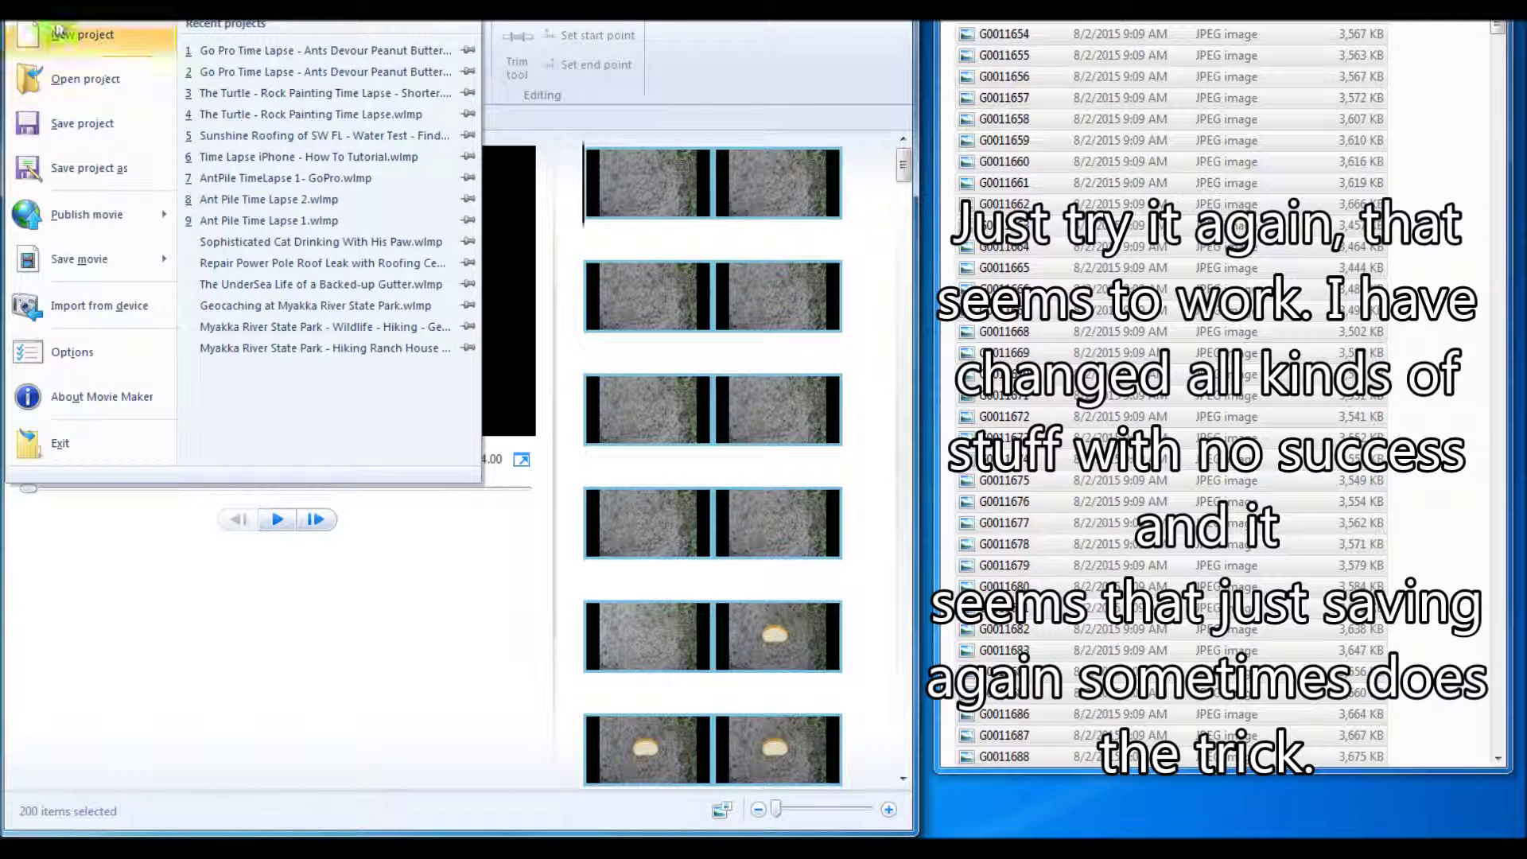
pyautogui.moveTo(83, 247)
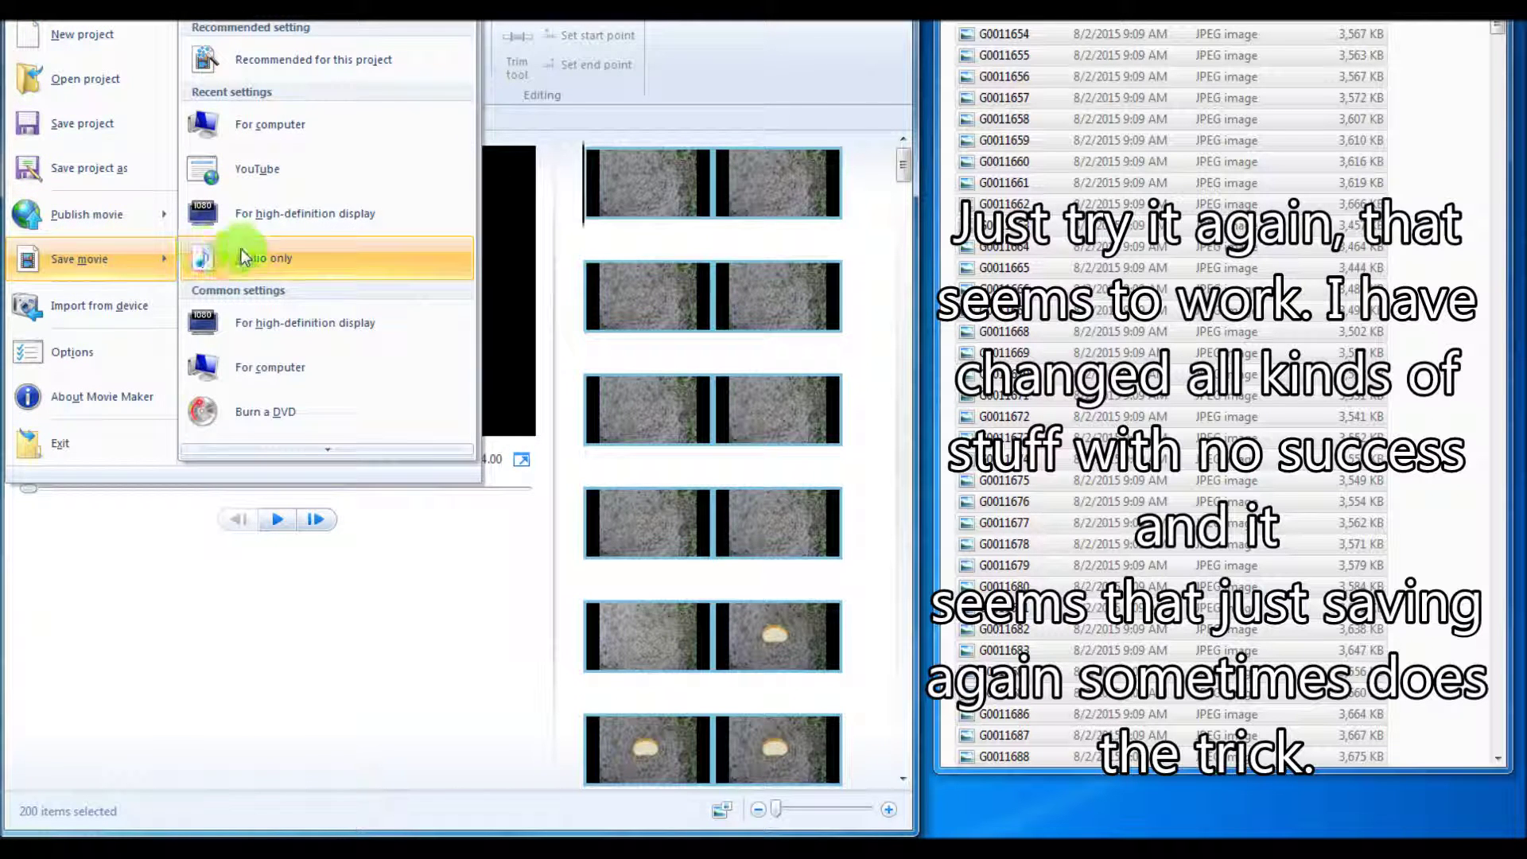
pyautogui.click(282, 69)
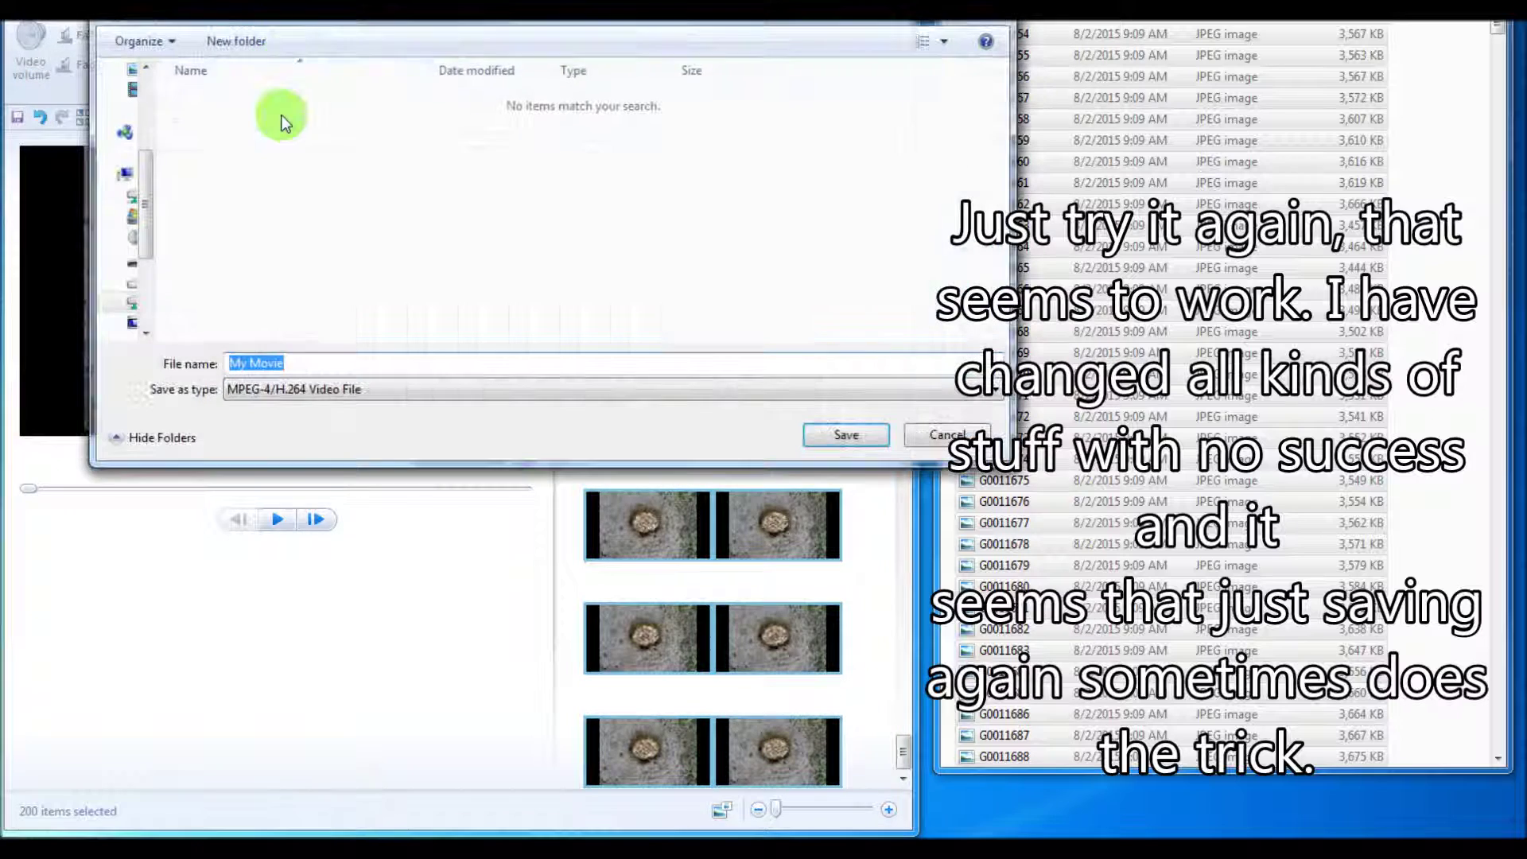
pyautogui.click(310, 389)
pyautogui.click(309, 420)
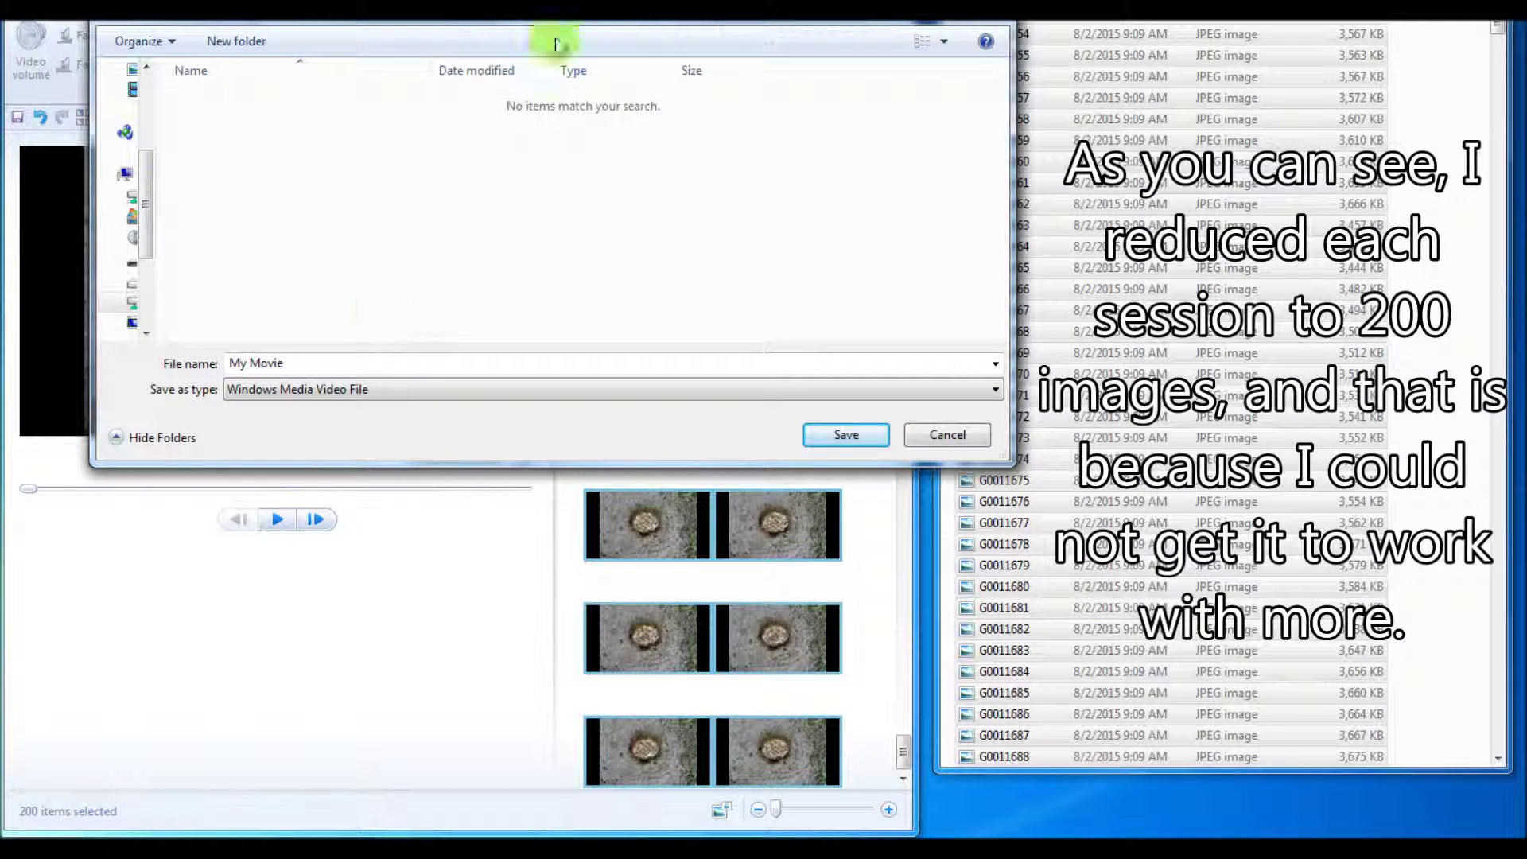
pyautogui.click(852, 432)
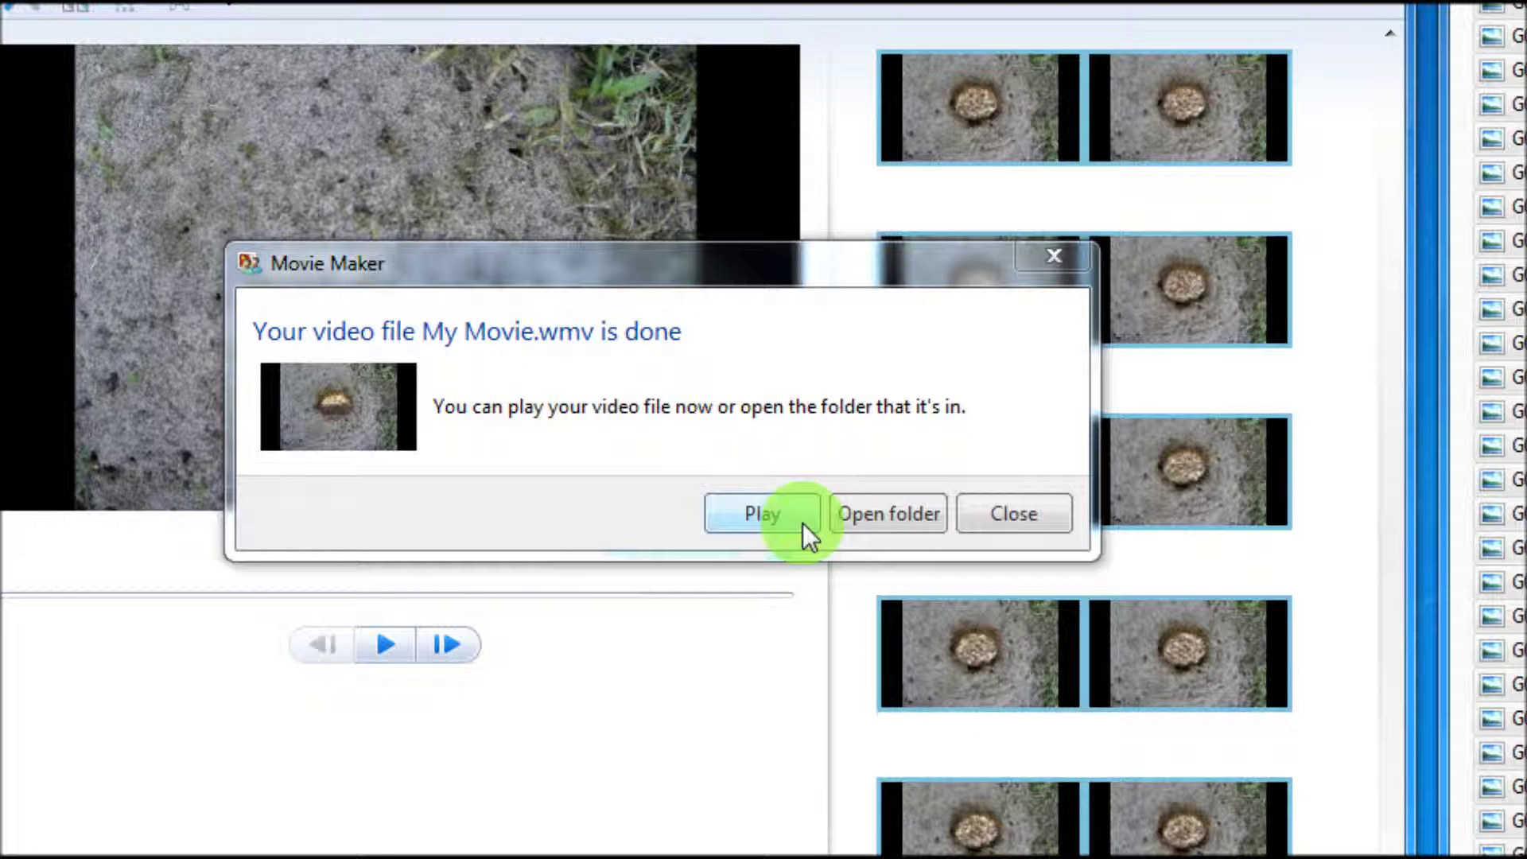
# Step: Start a new project without saving My Movie, then select photo G0011854 in Explorer
pyautogui.click(1037, 518)
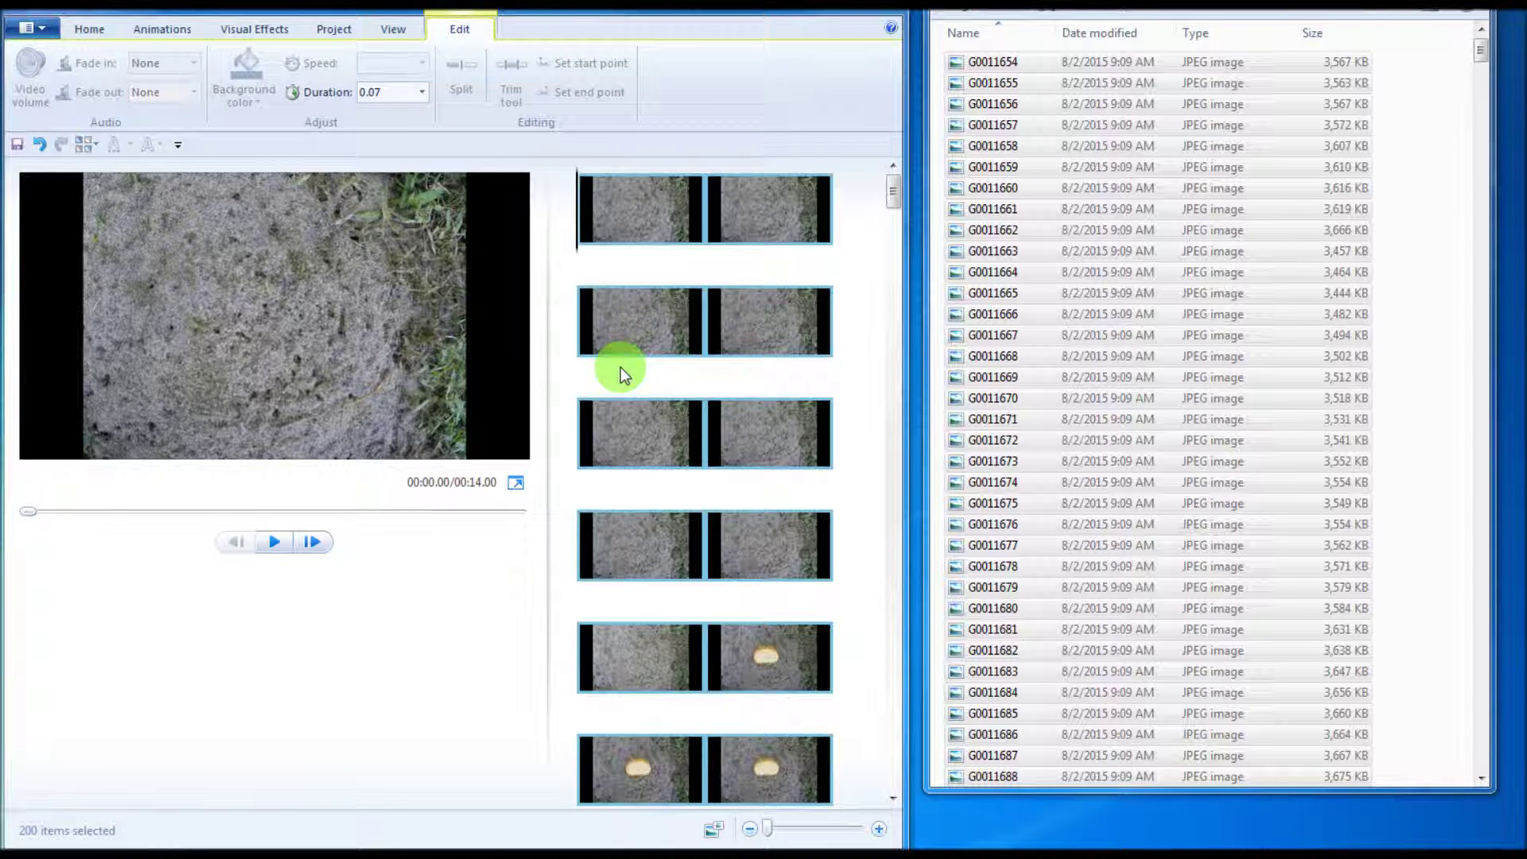
pyautogui.click(45, 29)
pyautogui.click(65, 59)
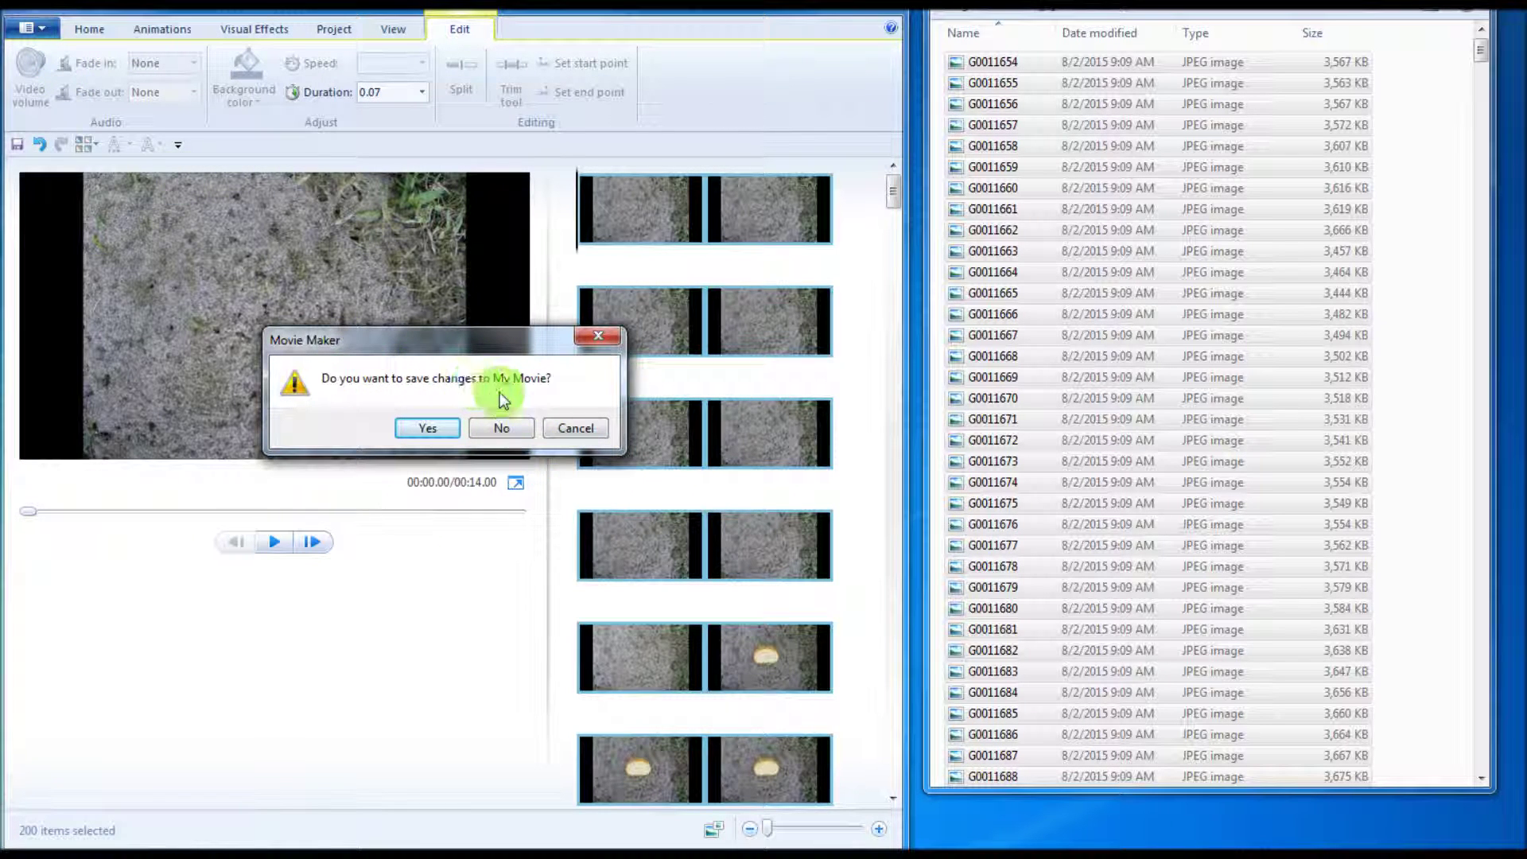
pyautogui.click(518, 429)
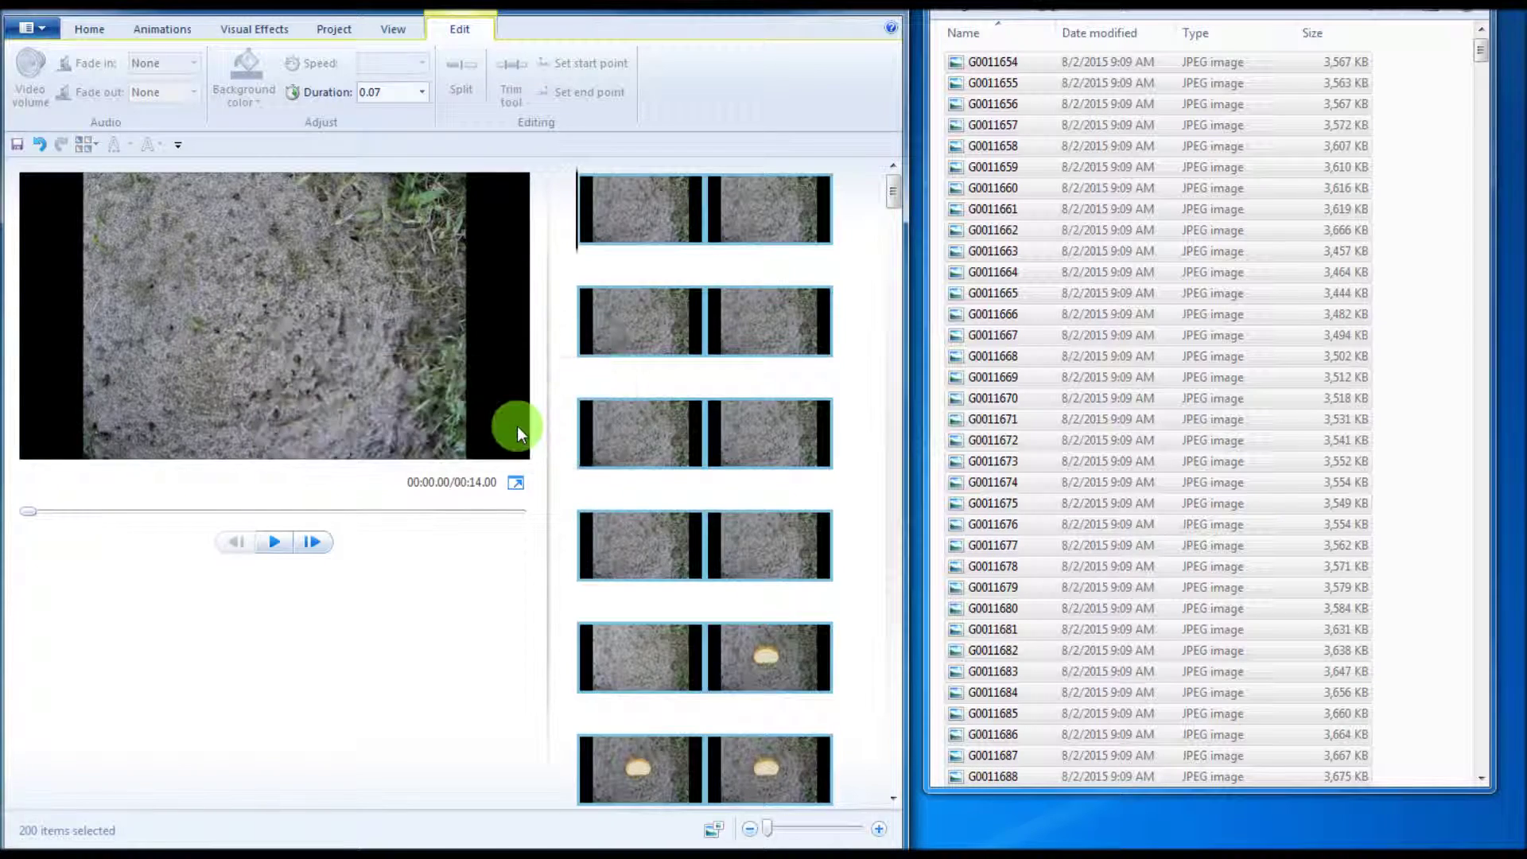
pyautogui.moveTo(1478, 56); pyautogui.dragTo(1478, 190)
pyautogui.click(997, 389)
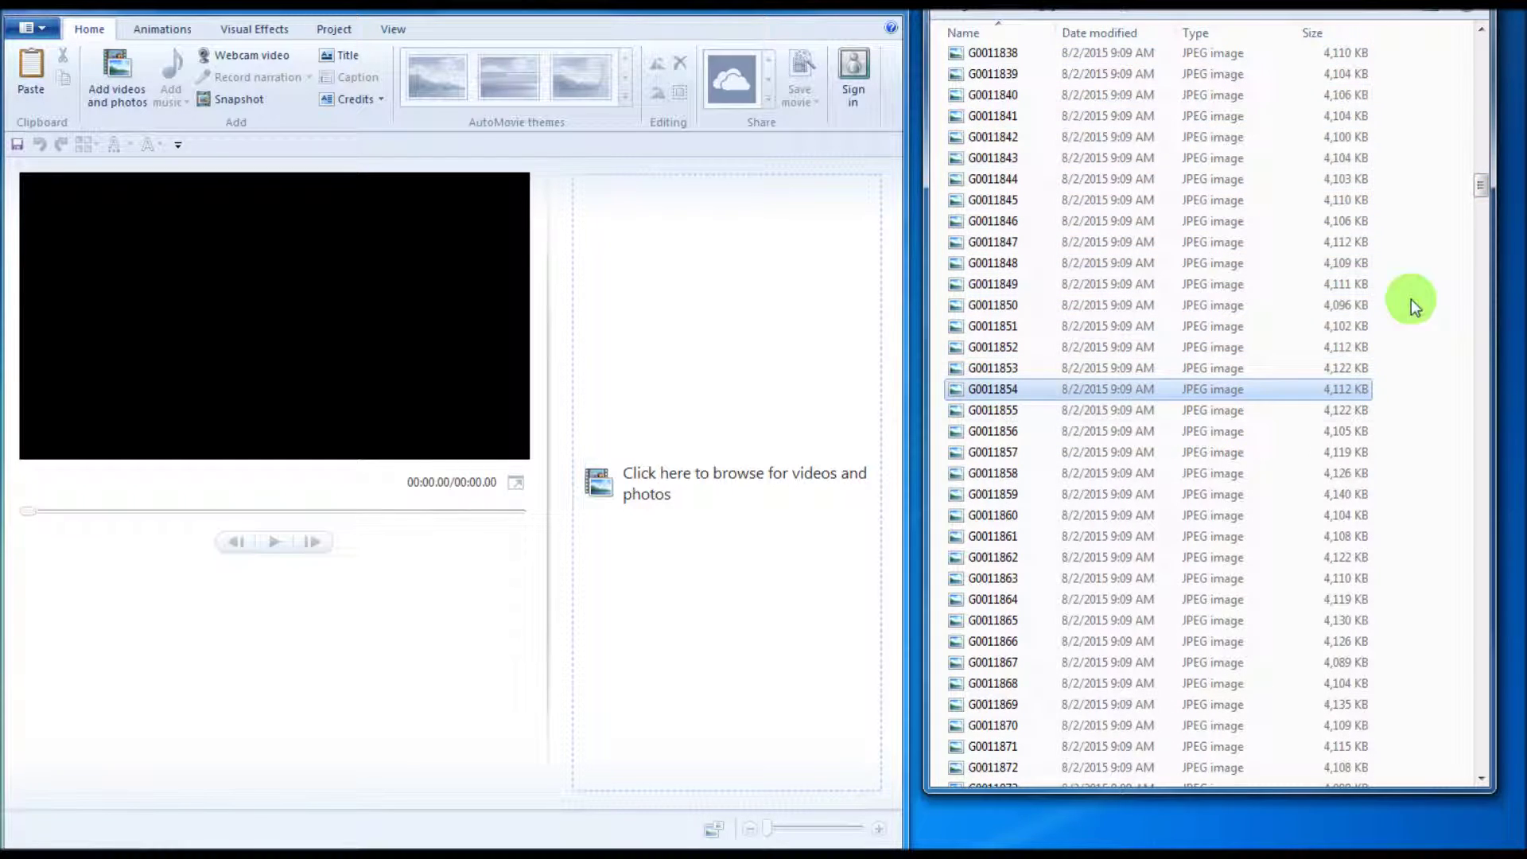
# Step: Extend the selection through G0012053 and drag the 200 photos onto the new storyboard
pyautogui.moveTo(1481, 188); pyautogui.dragTo(1473, 302)
pyautogui.scroll(-5, 1109, 560)
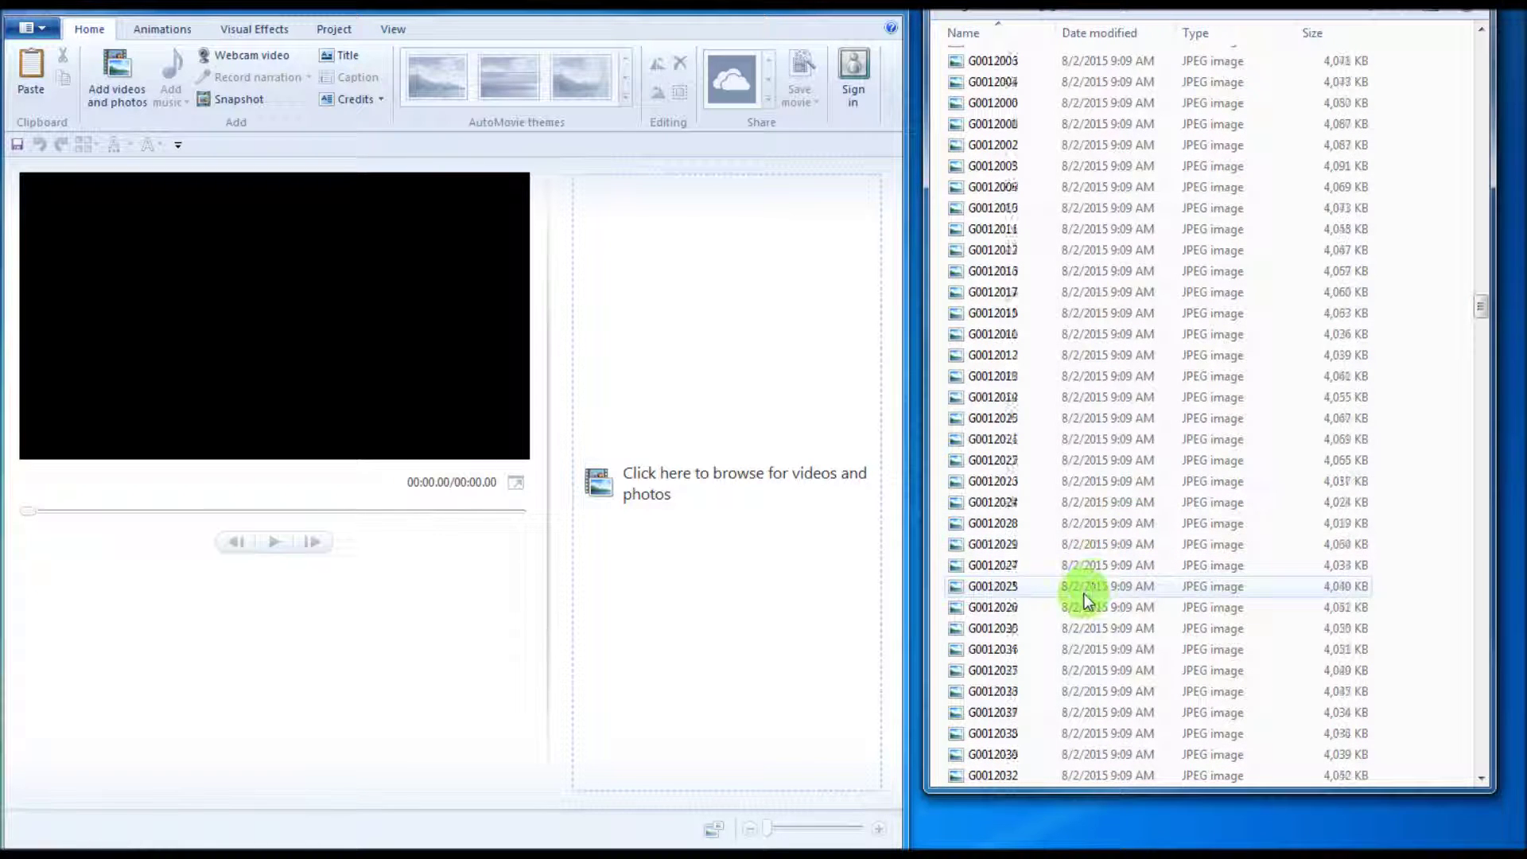
pyautogui.scroll(-3, 1084, 593)
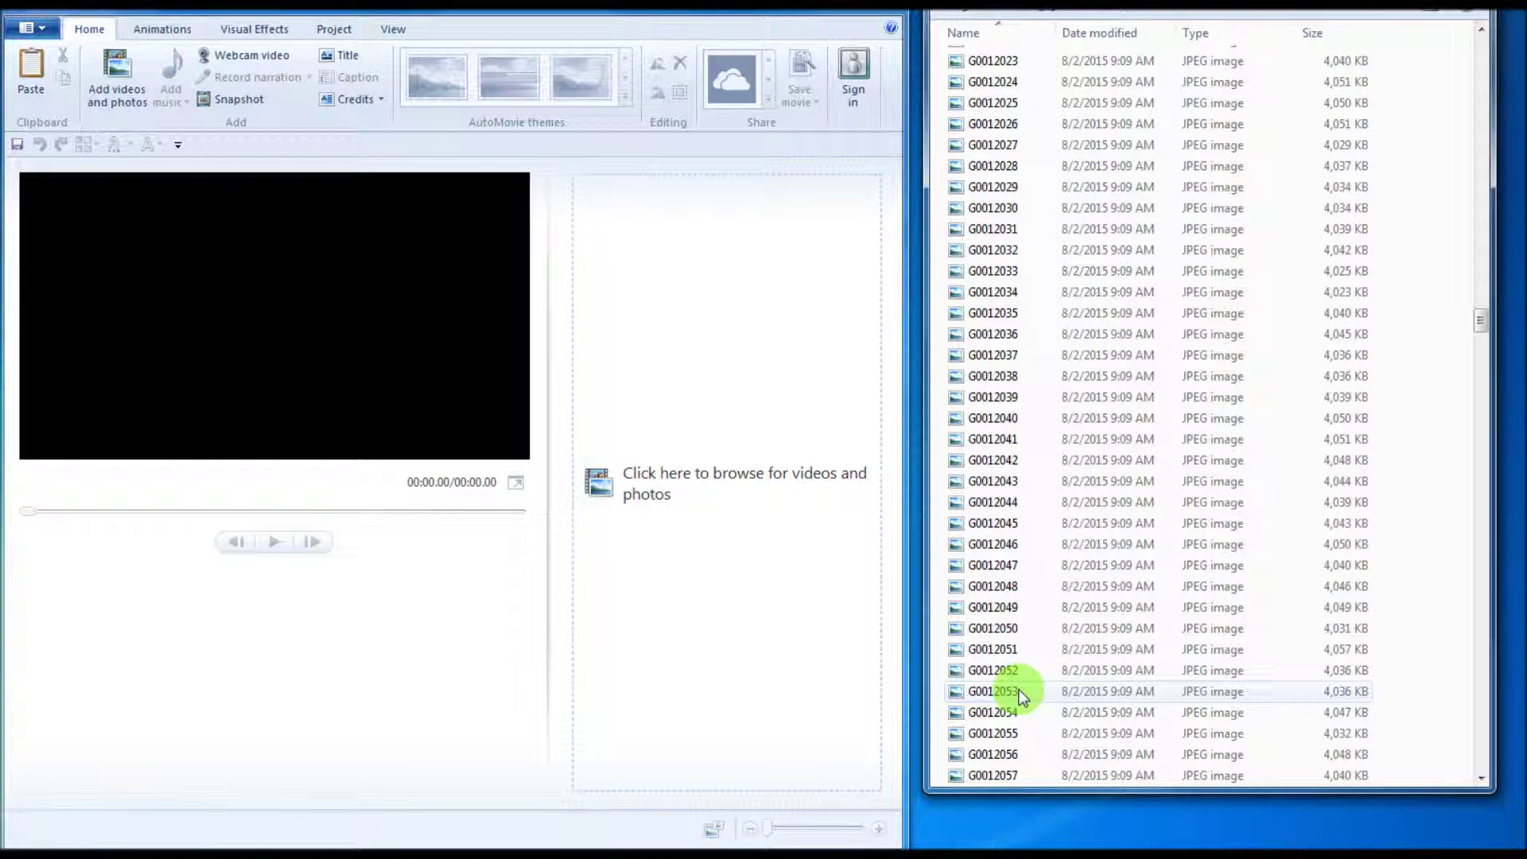
pyautogui.keyDown('shift'); pyautogui.click(1018, 691); pyautogui.keyUp('shift')
pyautogui.scroll(10, 1100, 350)
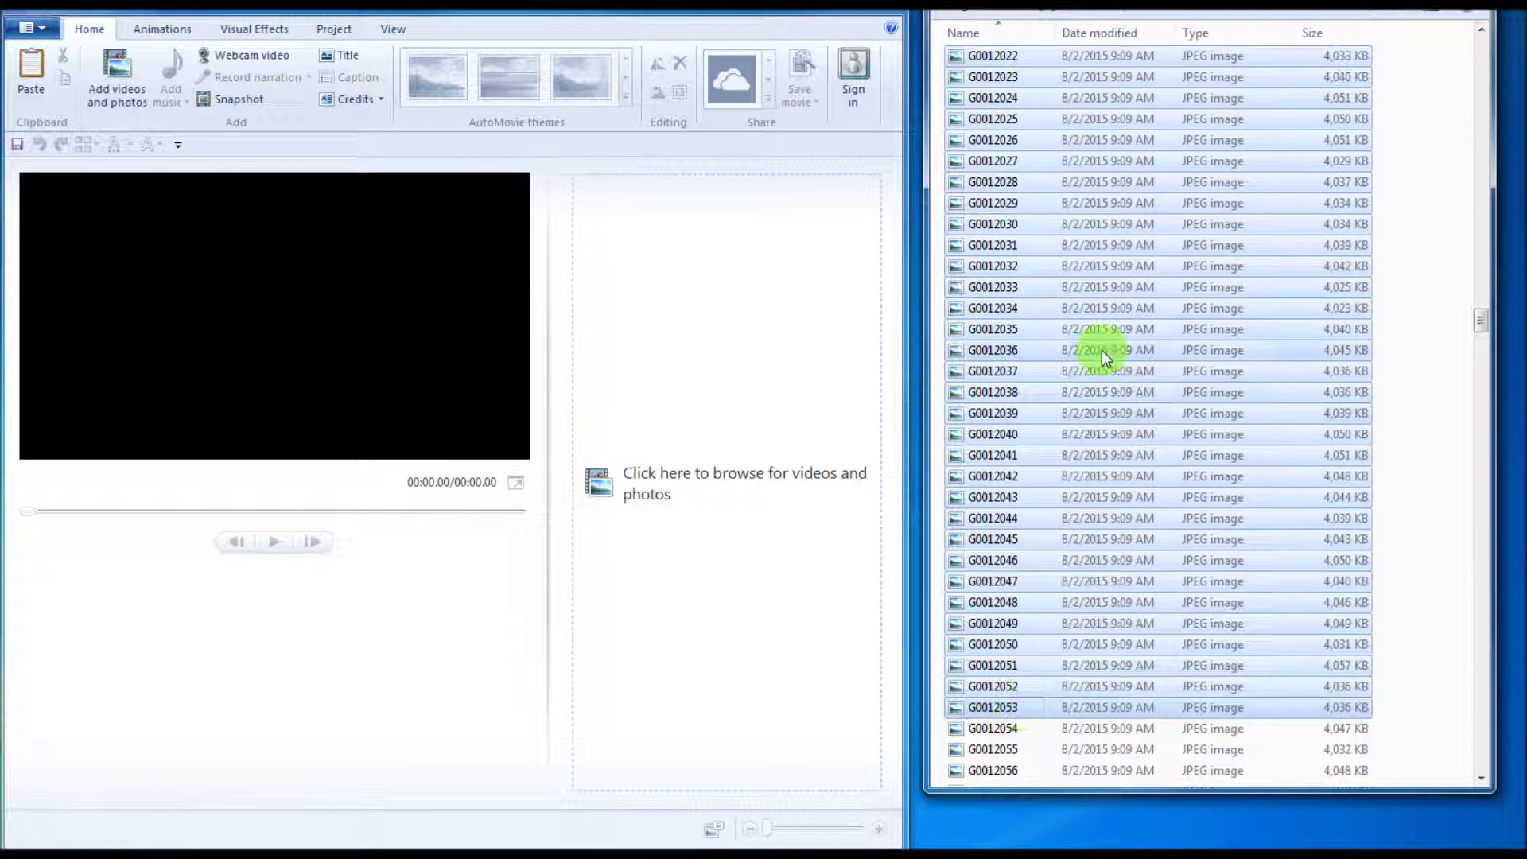
pyautogui.scroll(20, 1101, 350)
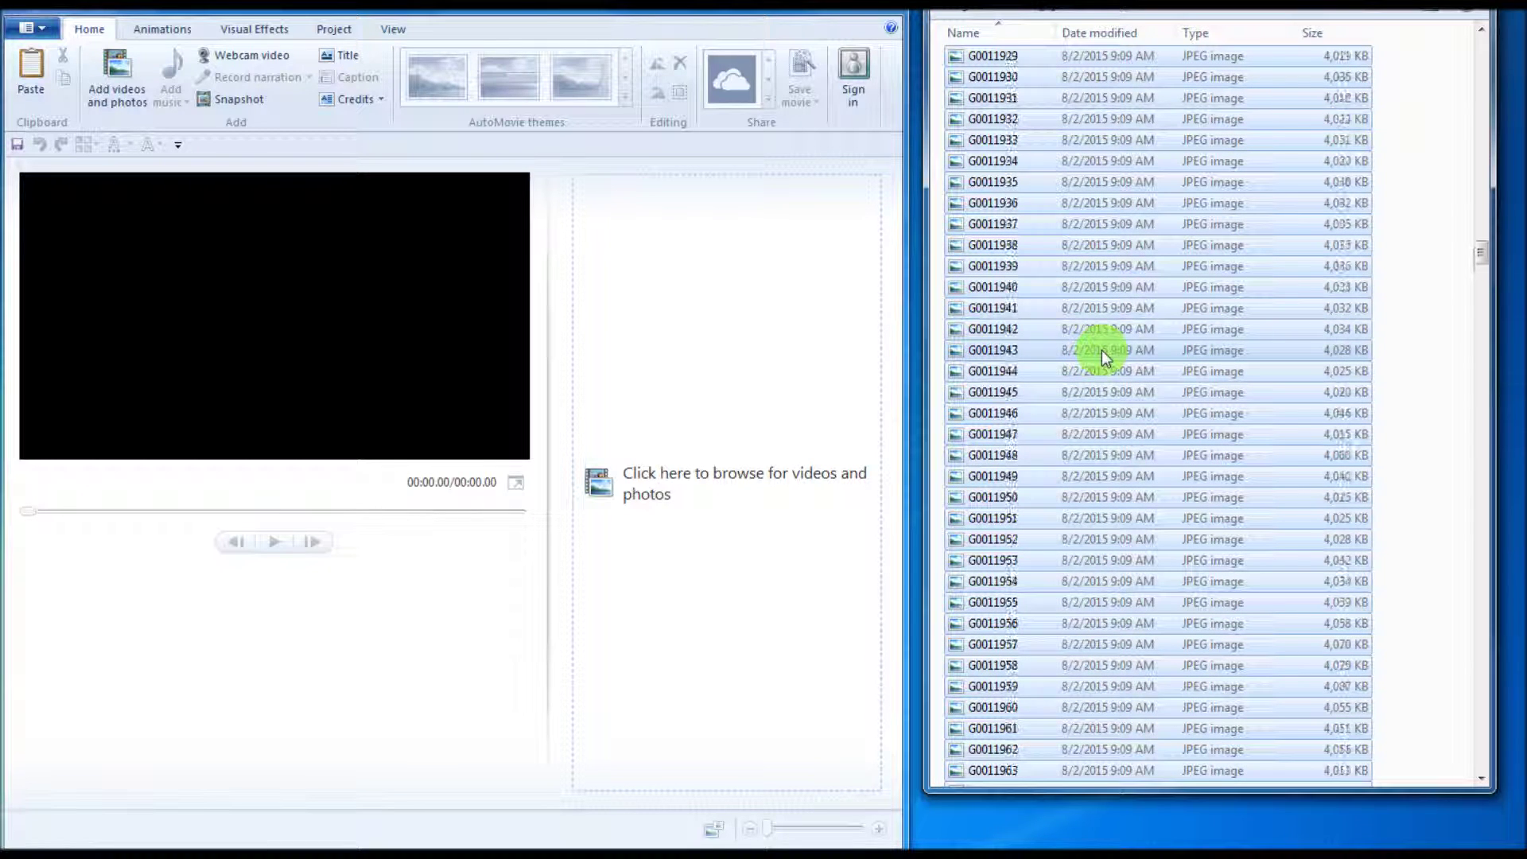
pyautogui.scroll(15, 1101, 350)
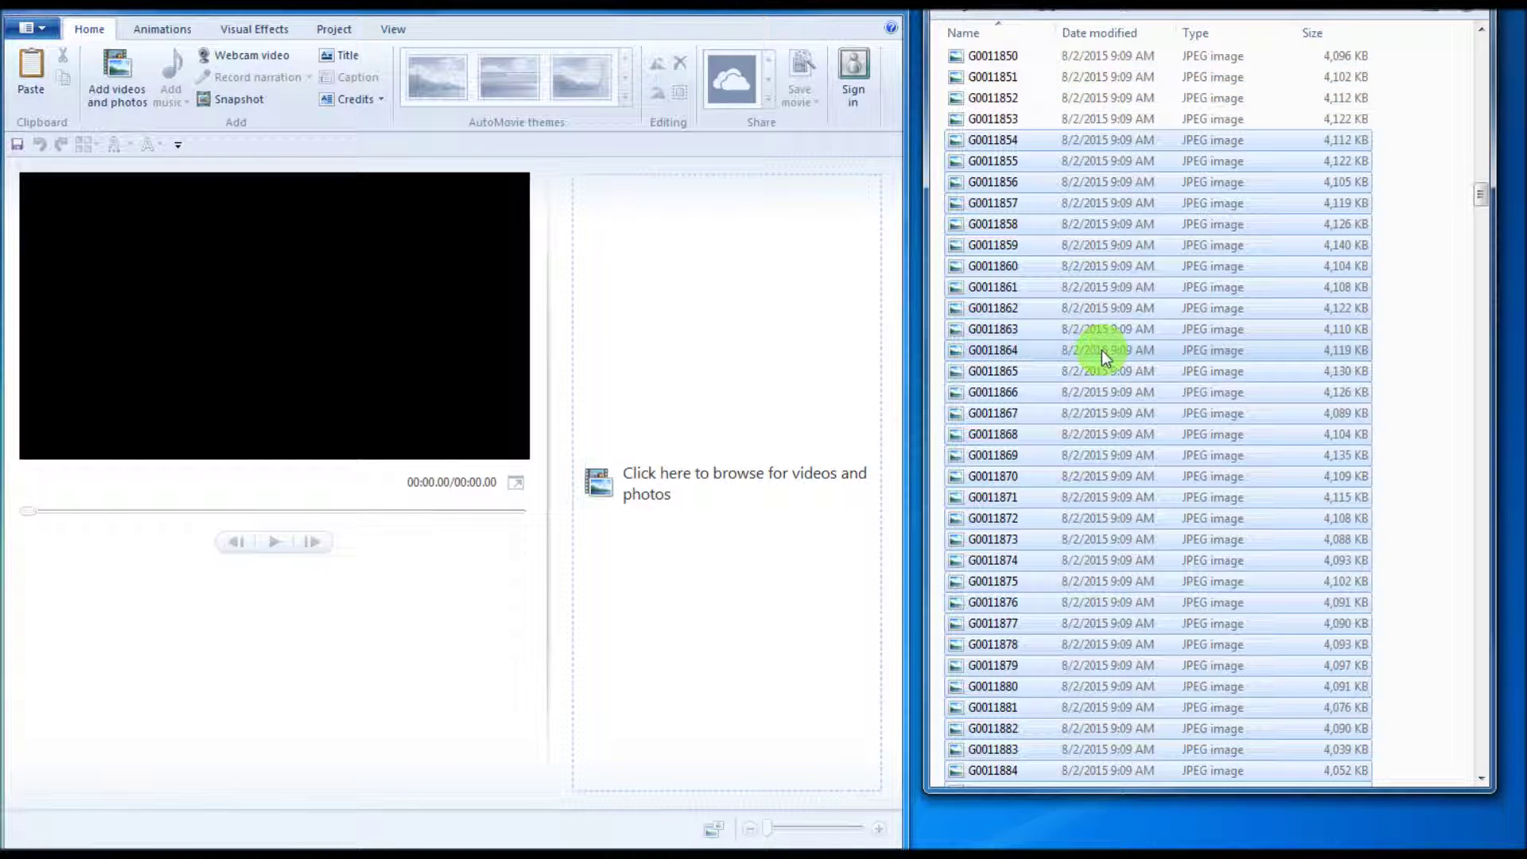
pyautogui.moveTo(1024, 160); pyautogui.dragTo(756, 340)
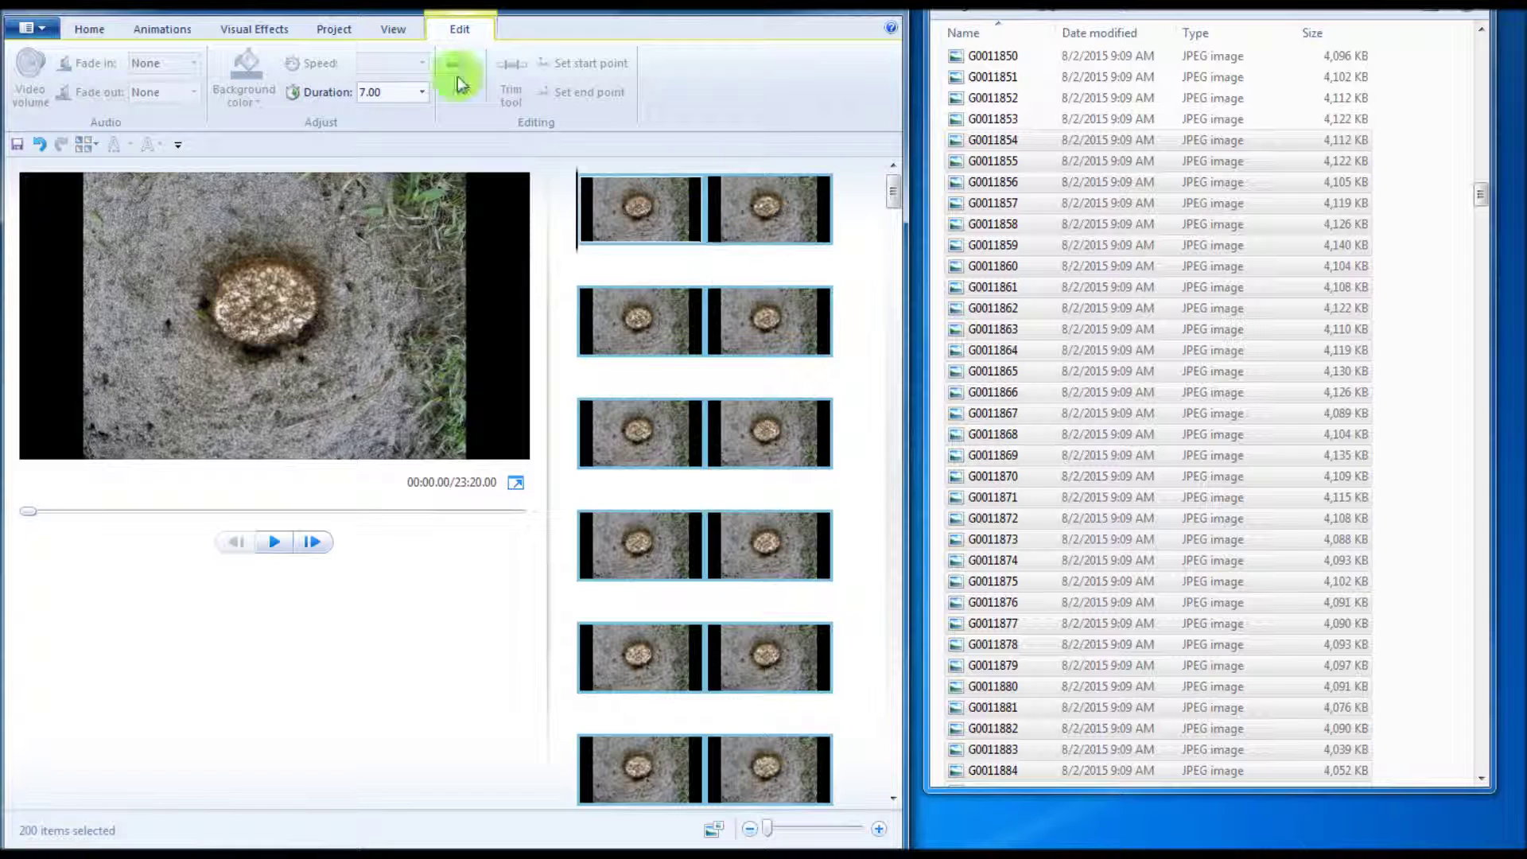
# Step: Replace the 7.00-second Duration with 0.07 for all photos and scroll through the storyboard
pyautogui.click(387, 94)
pyautogui.press('Return')
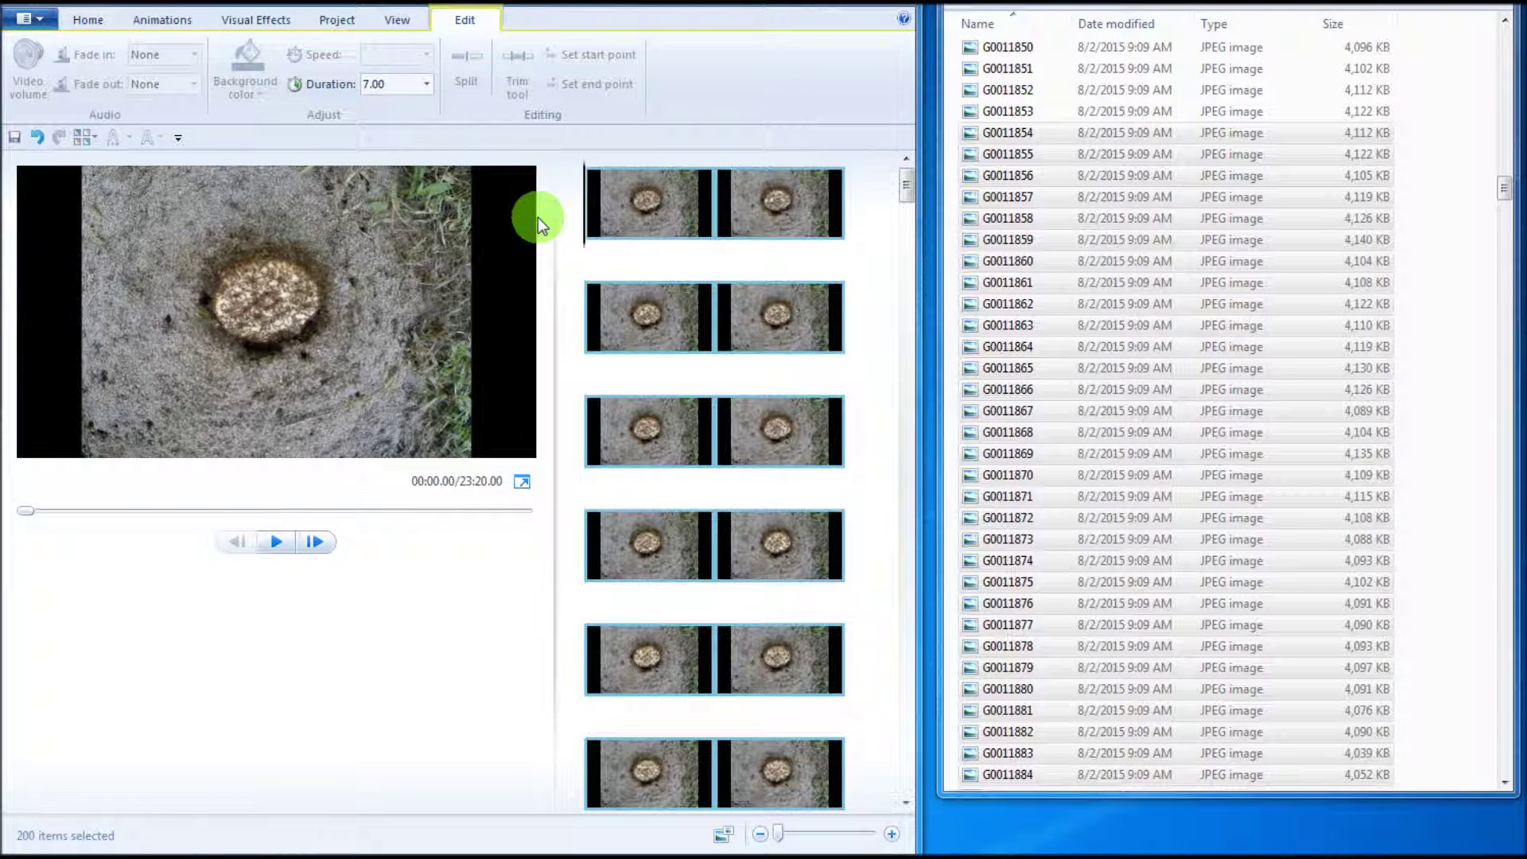
pyautogui.click(392, 84)
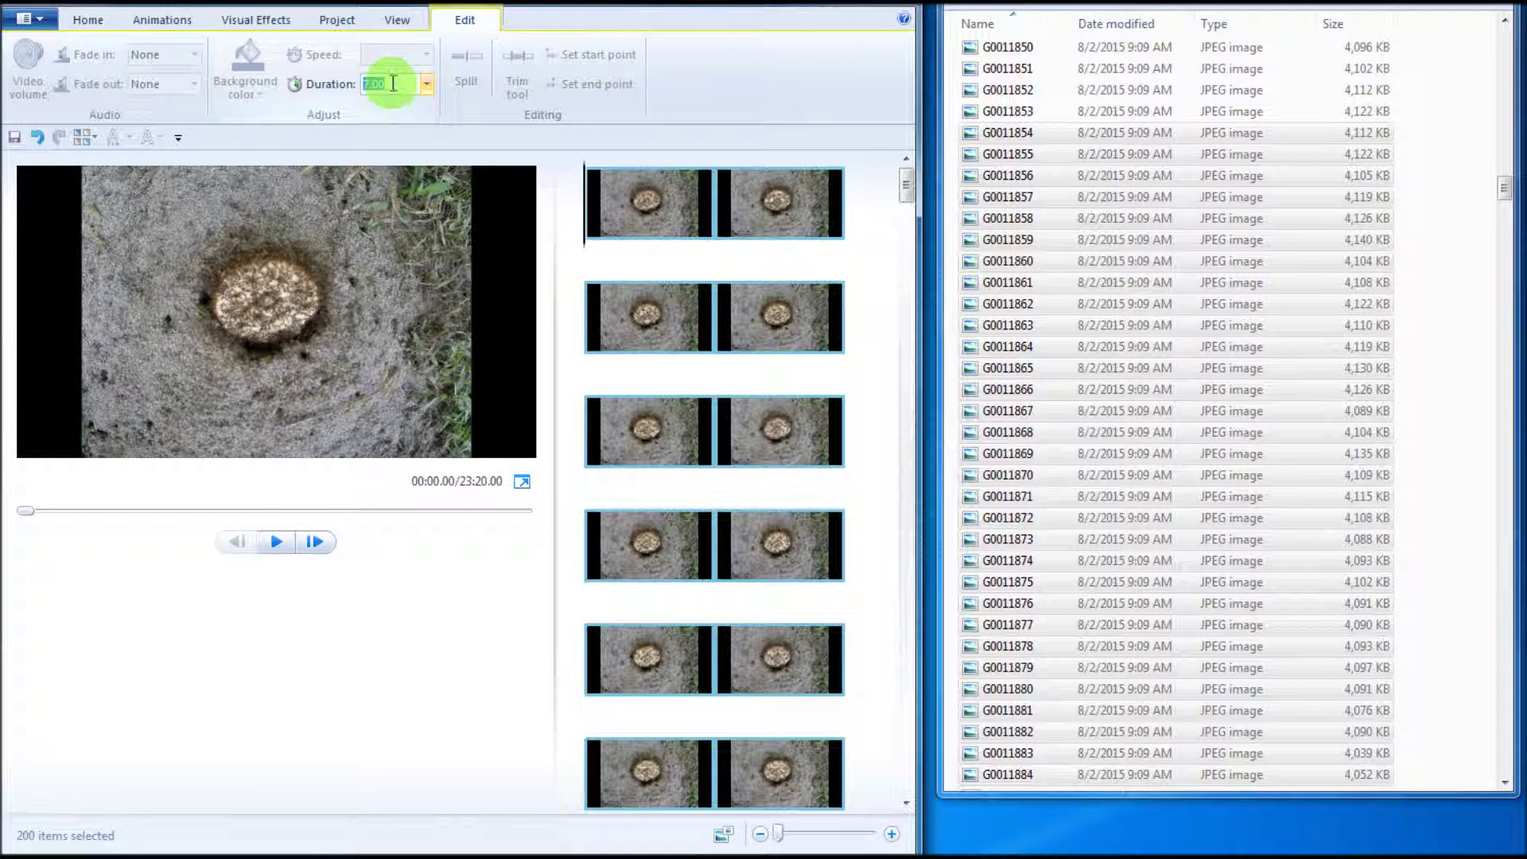
pyautogui.press('BackSpace')
pyautogui.press('Return')
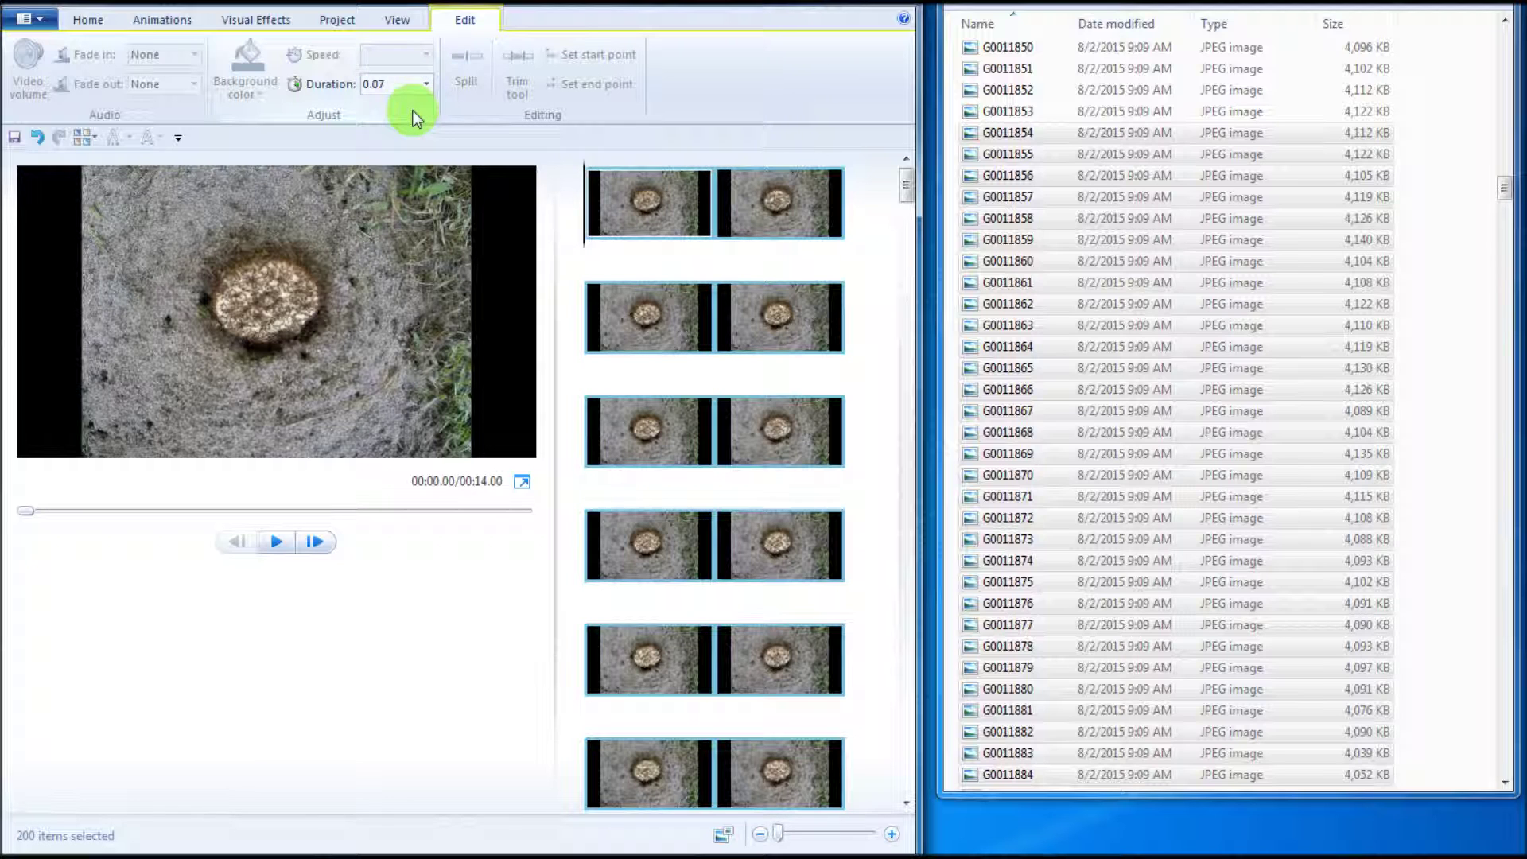
pyautogui.scroll(-1, 807, 243)
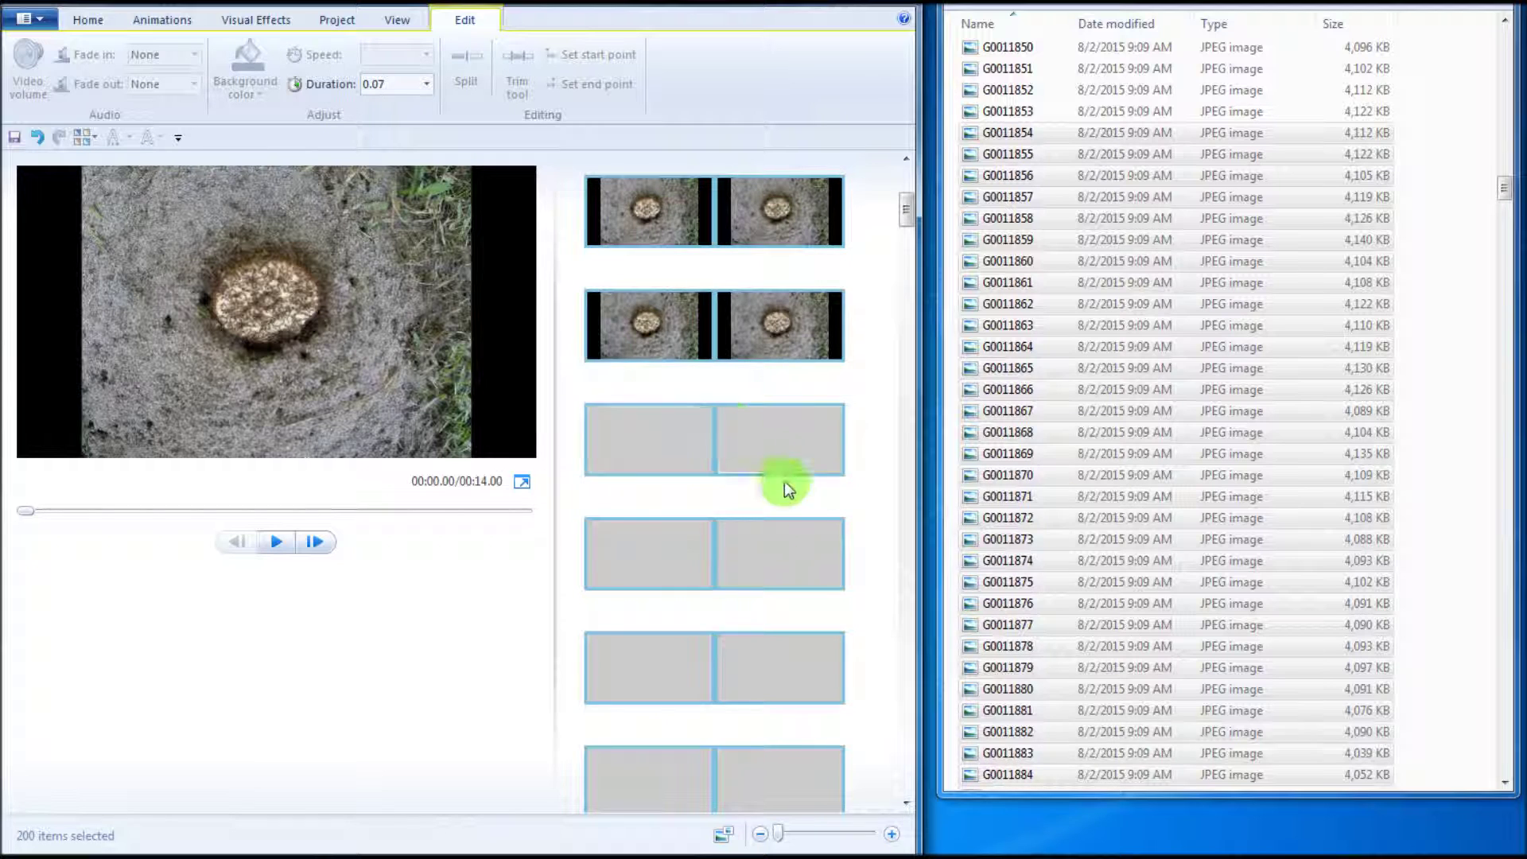
pyautogui.scroll(-1, 752, 466)
pyautogui.scroll(-3, 752, 466)
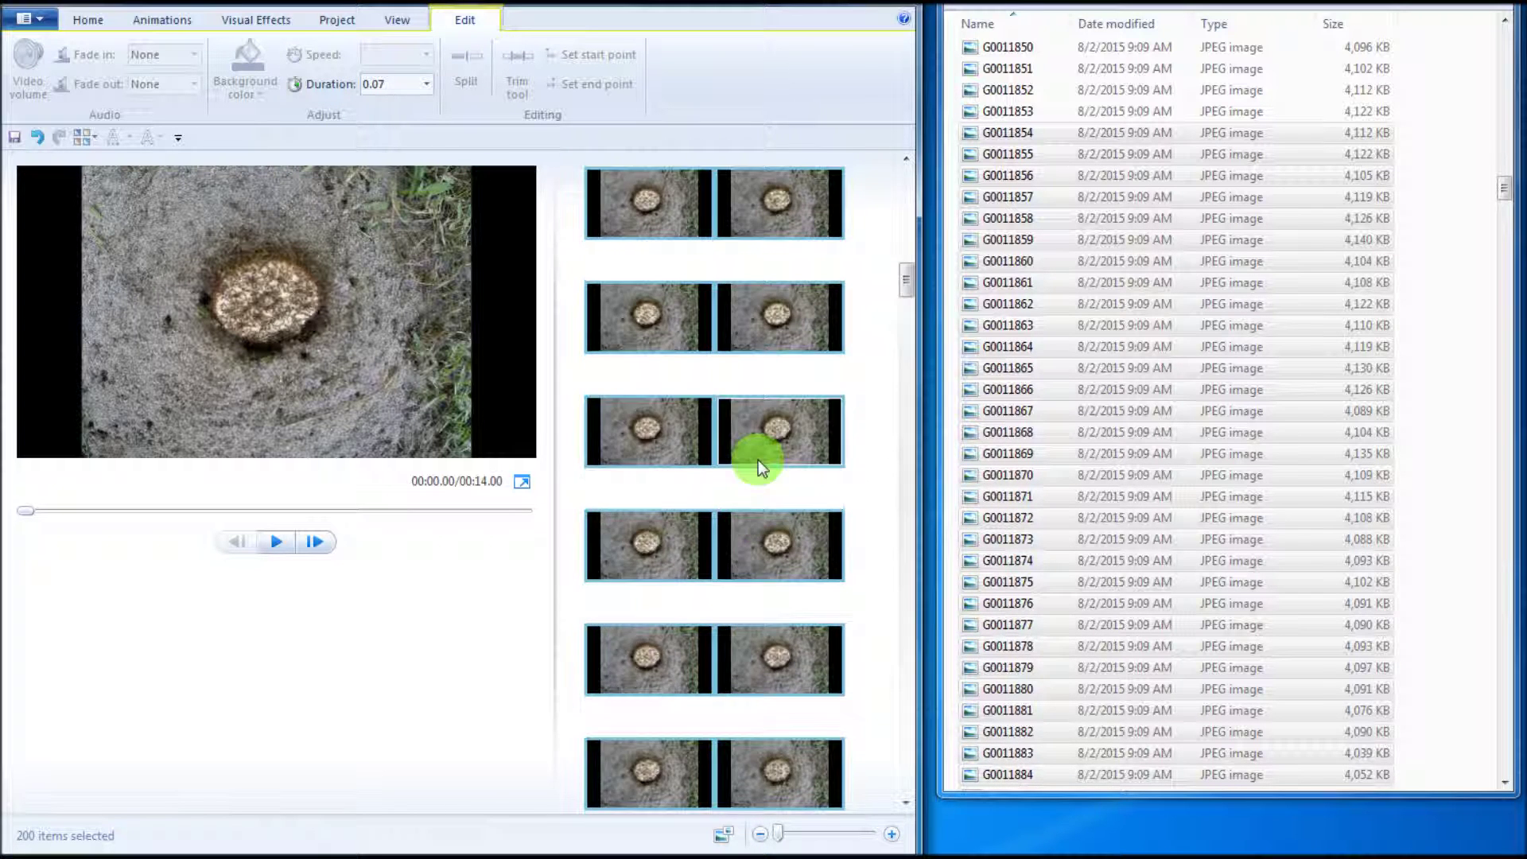
pyautogui.scroll(-4, 758, 546)
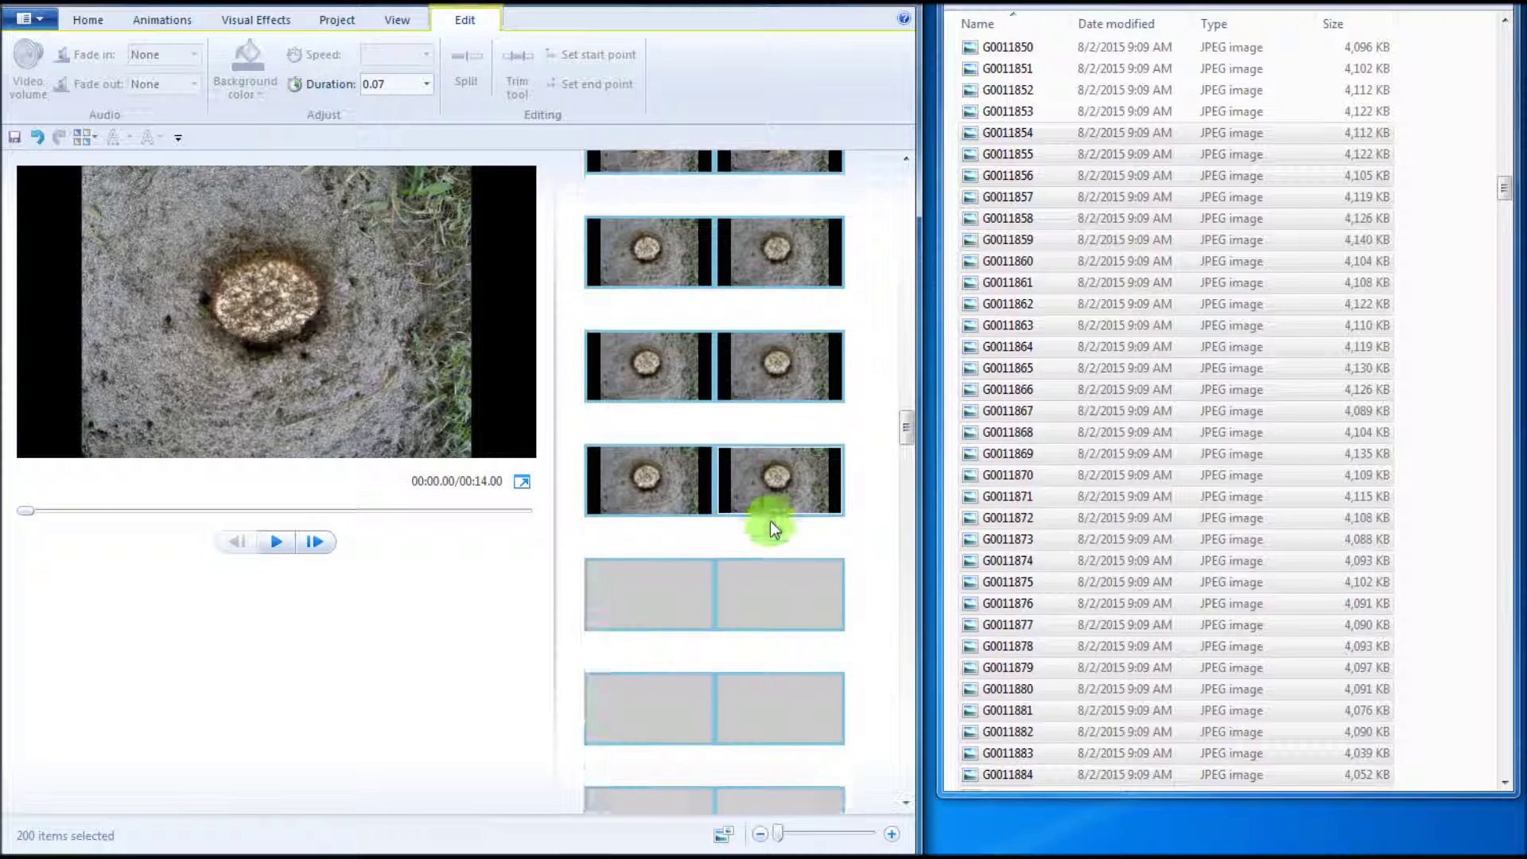
pyautogui.scroll(-3, 784, 525)
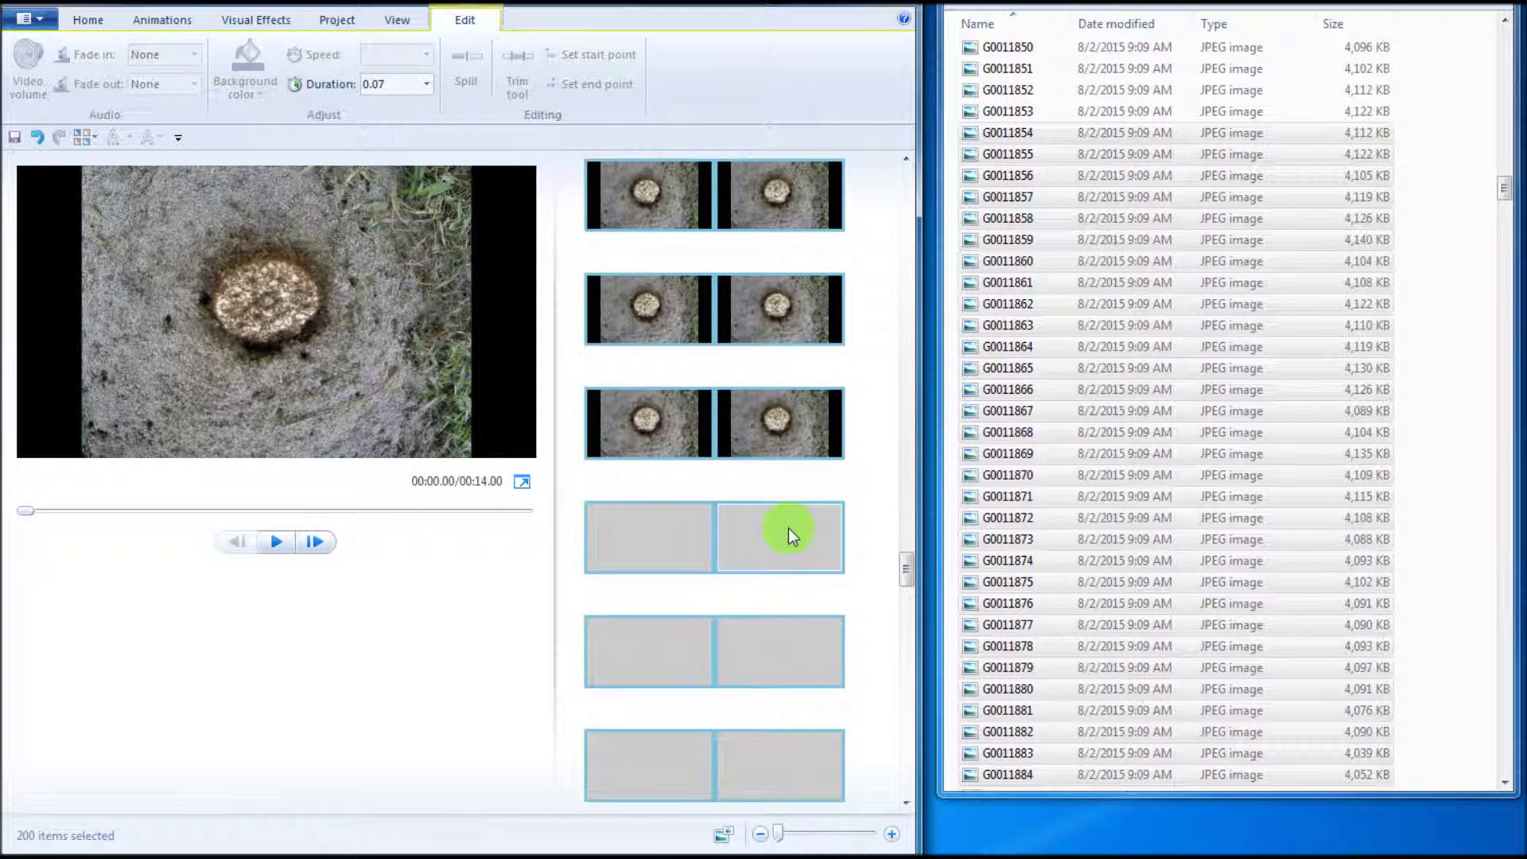
pyautogui.scroll(-4, 803, 541)
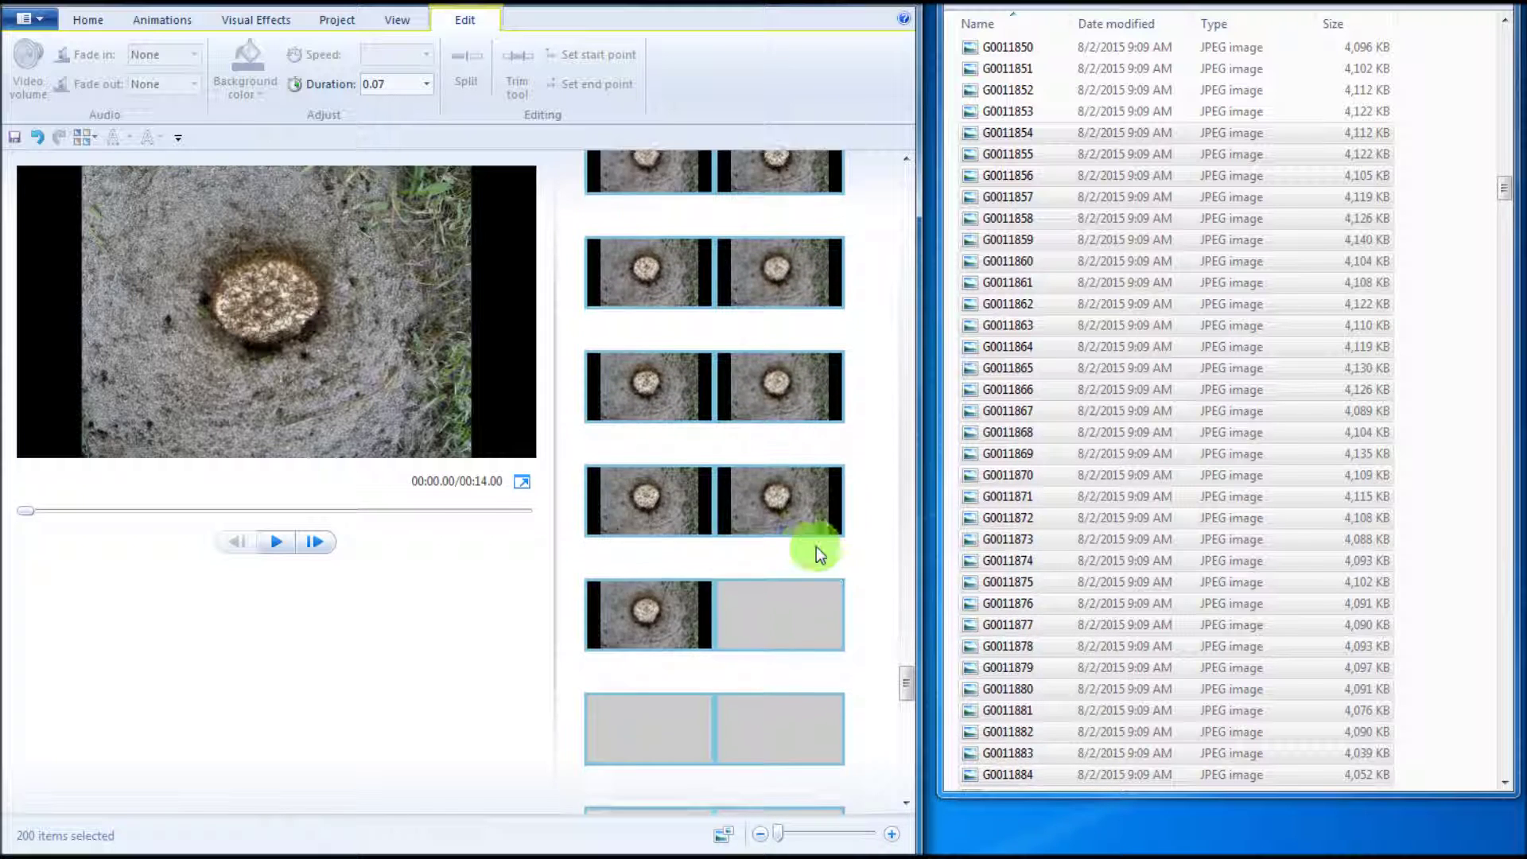
pyautogui.scroll(-2, 827, 565)
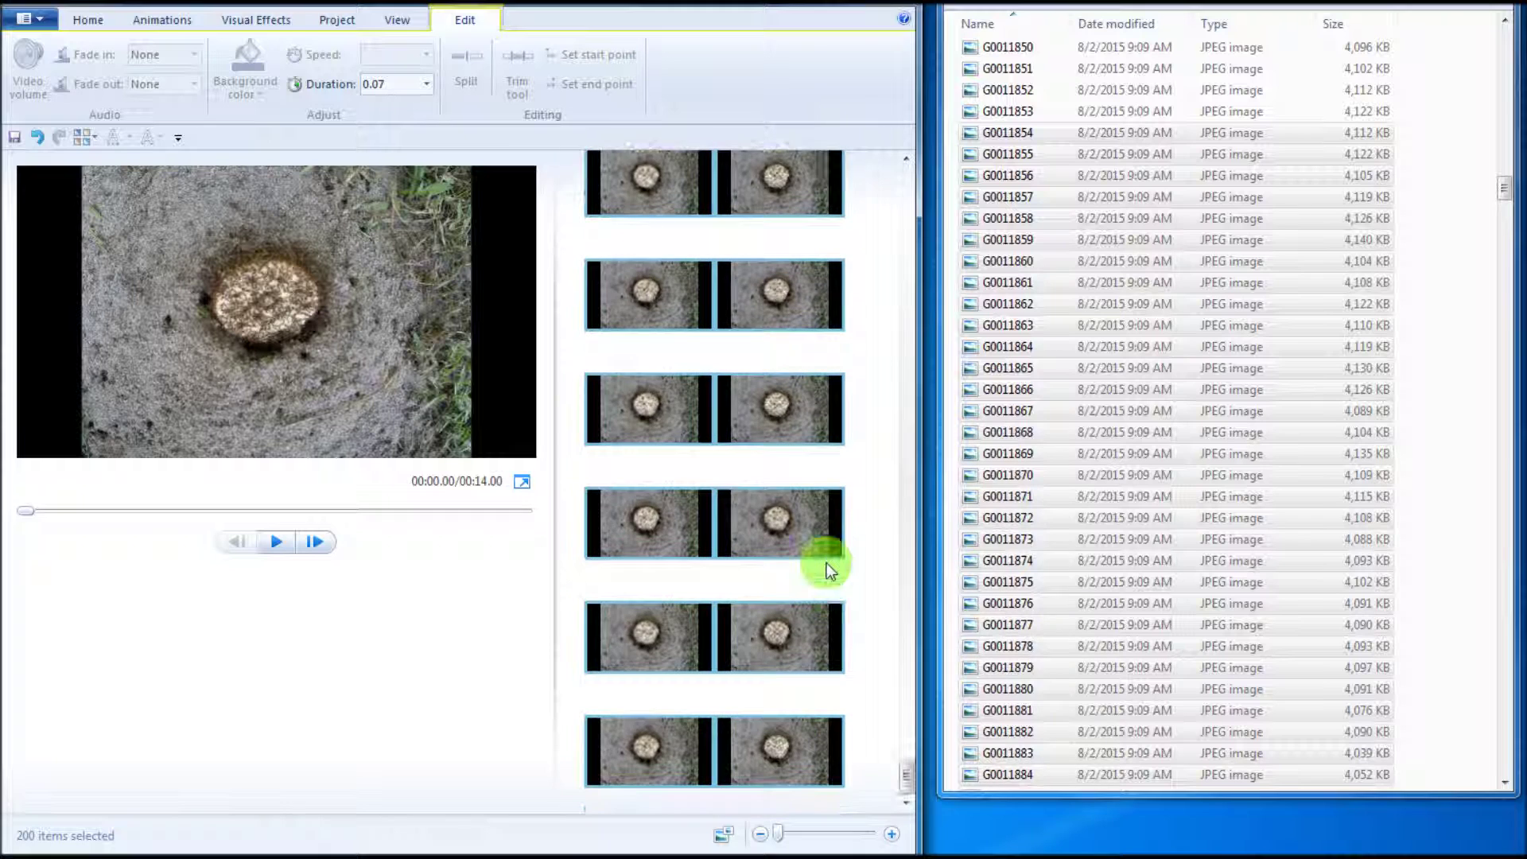
# Step: Start saving the movie with recommended settings as a Windows Media Video File
pyautogui.click(40, 19)
pyautogui.moveTo(91, 279)
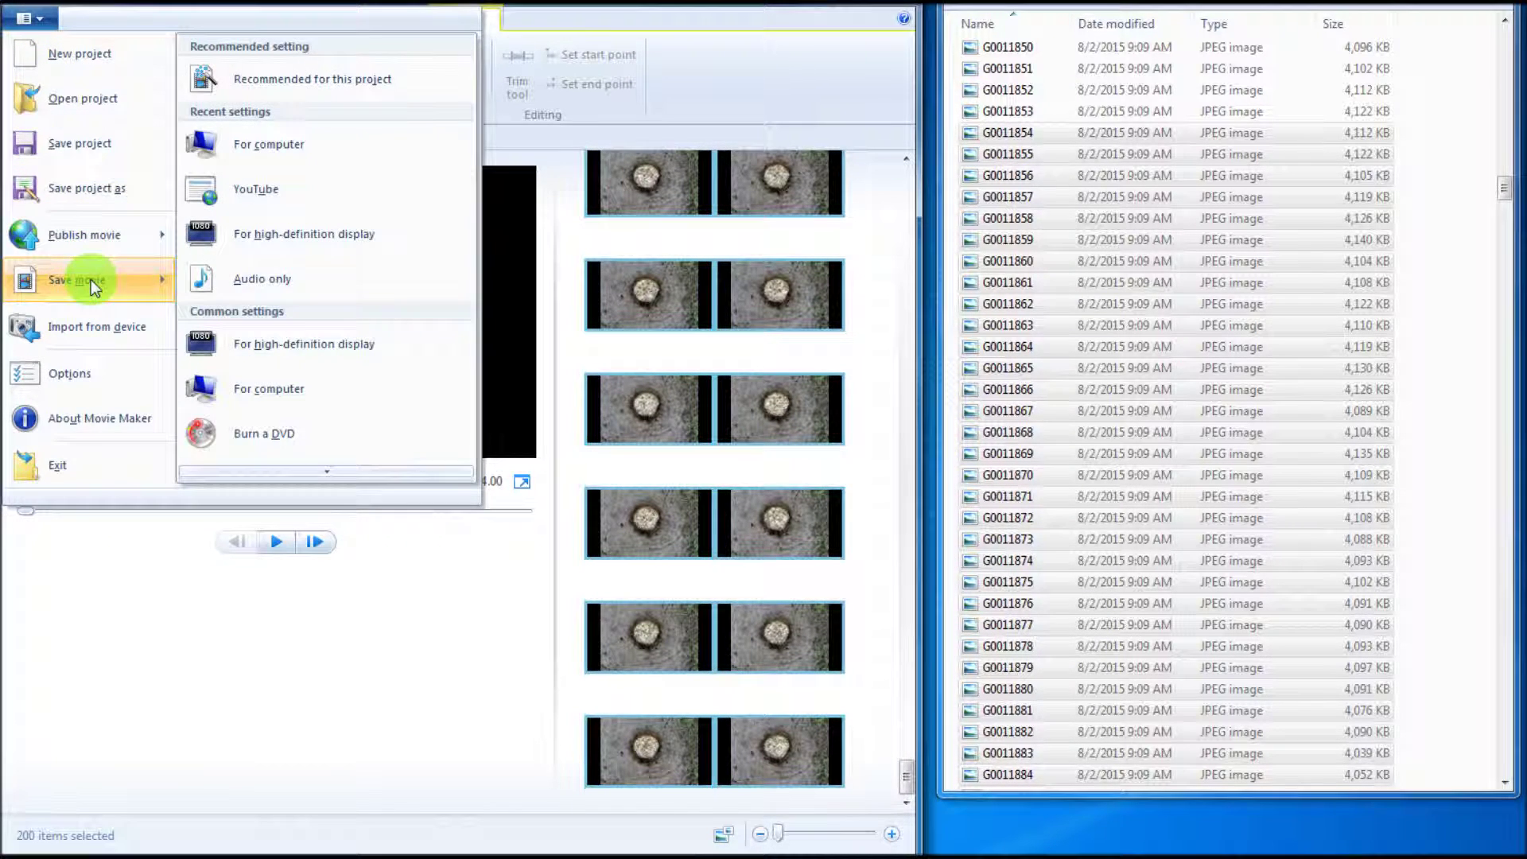
pyautogui.click(298, 79)
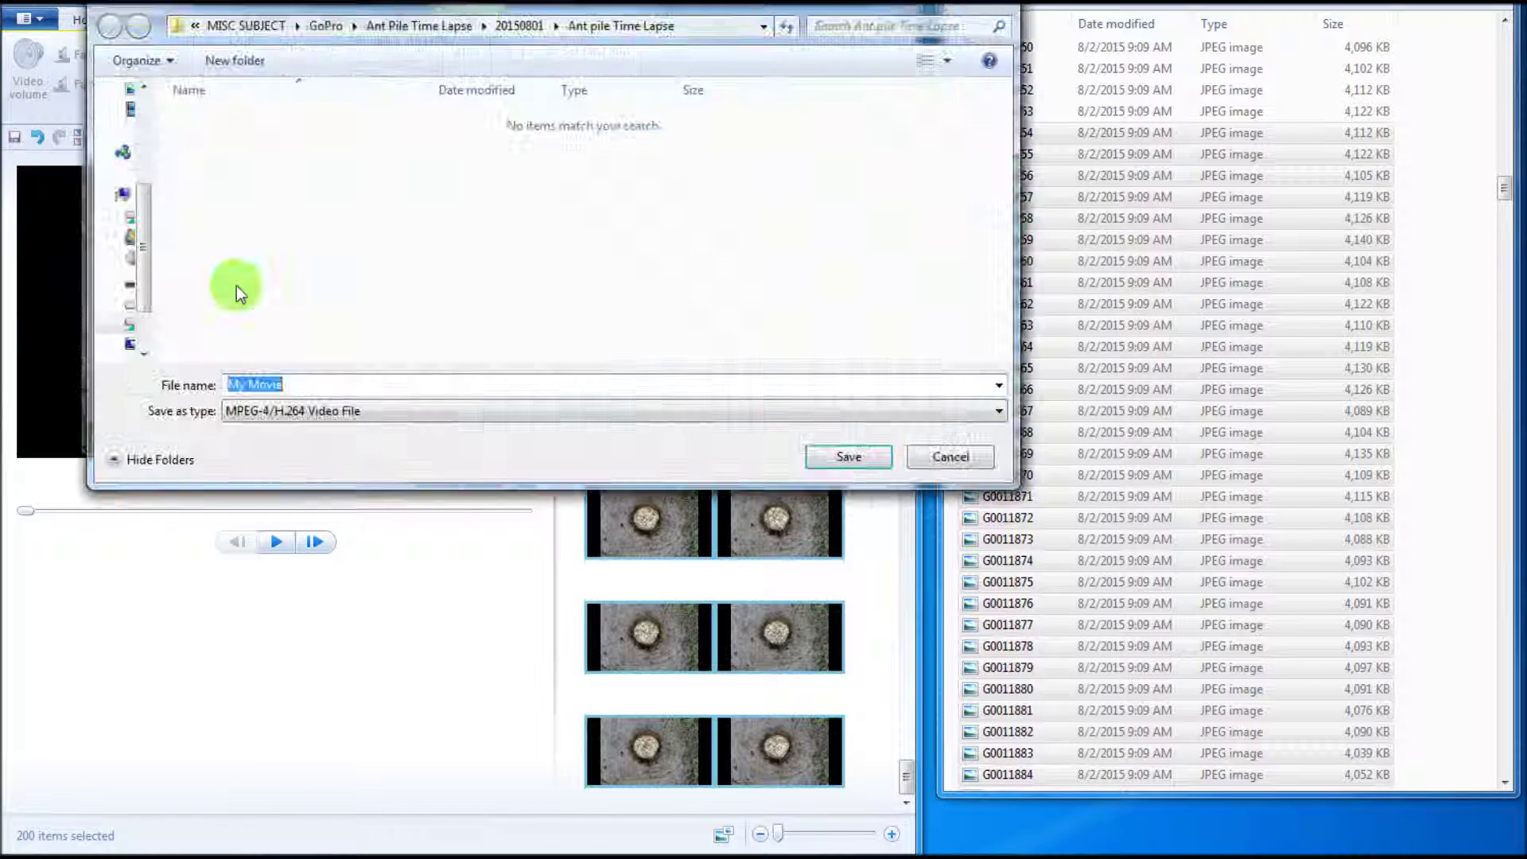
pyautogui.click(274, 417)
pyautogui.click(273, 443)
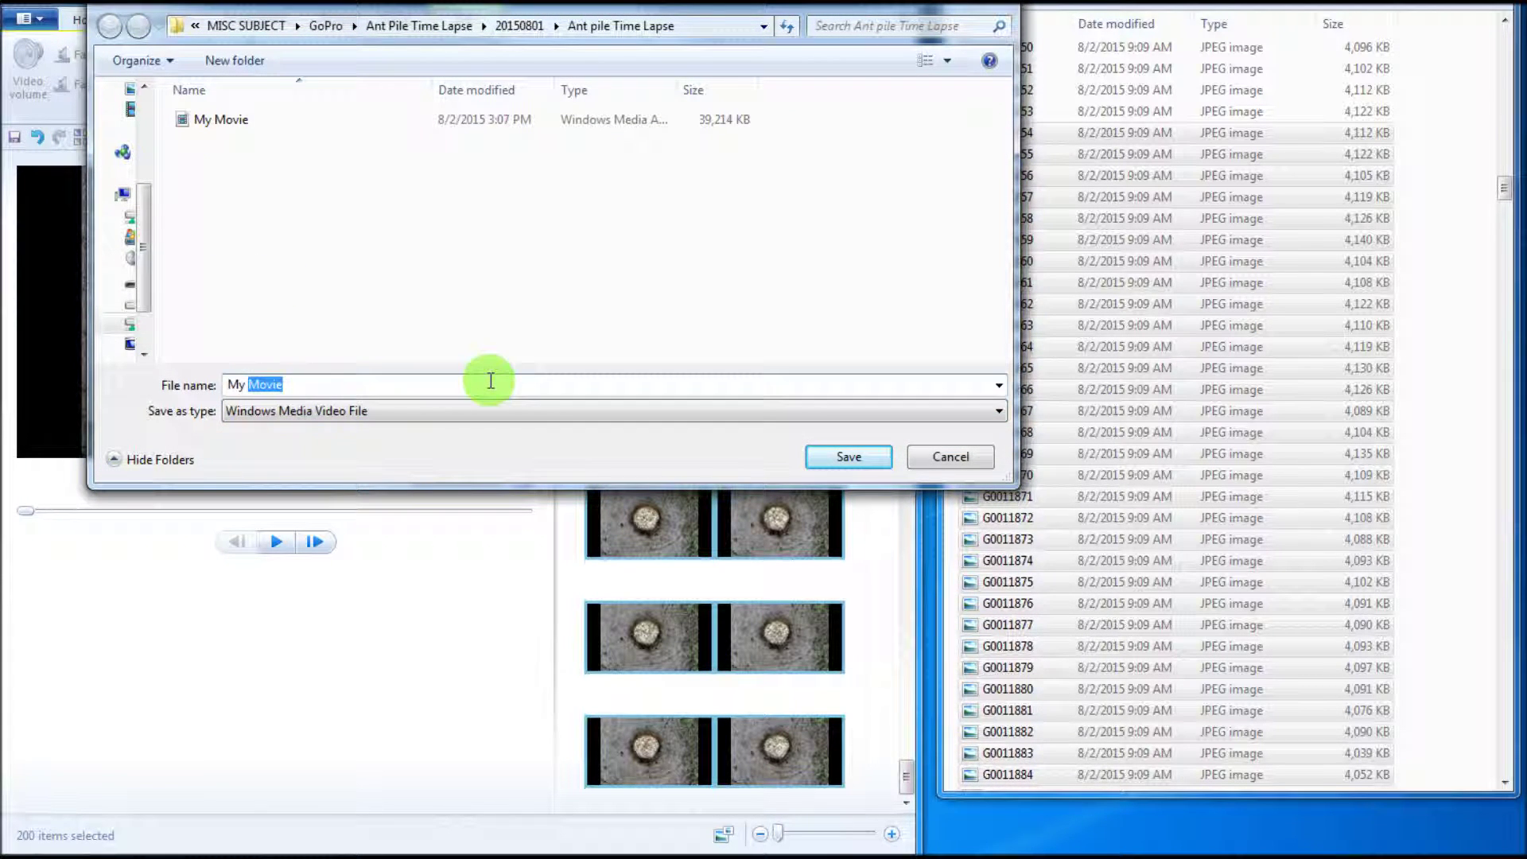
# Step: Name the file 'Time Lapse' and save, then dismiss the 0x87160138 error and reopen the File menu
pyautogui.write('M')
pyautogui.press('BackSpace')
pyautogui.write('Time Lapse 2')
pyautogui.click(857, 455)
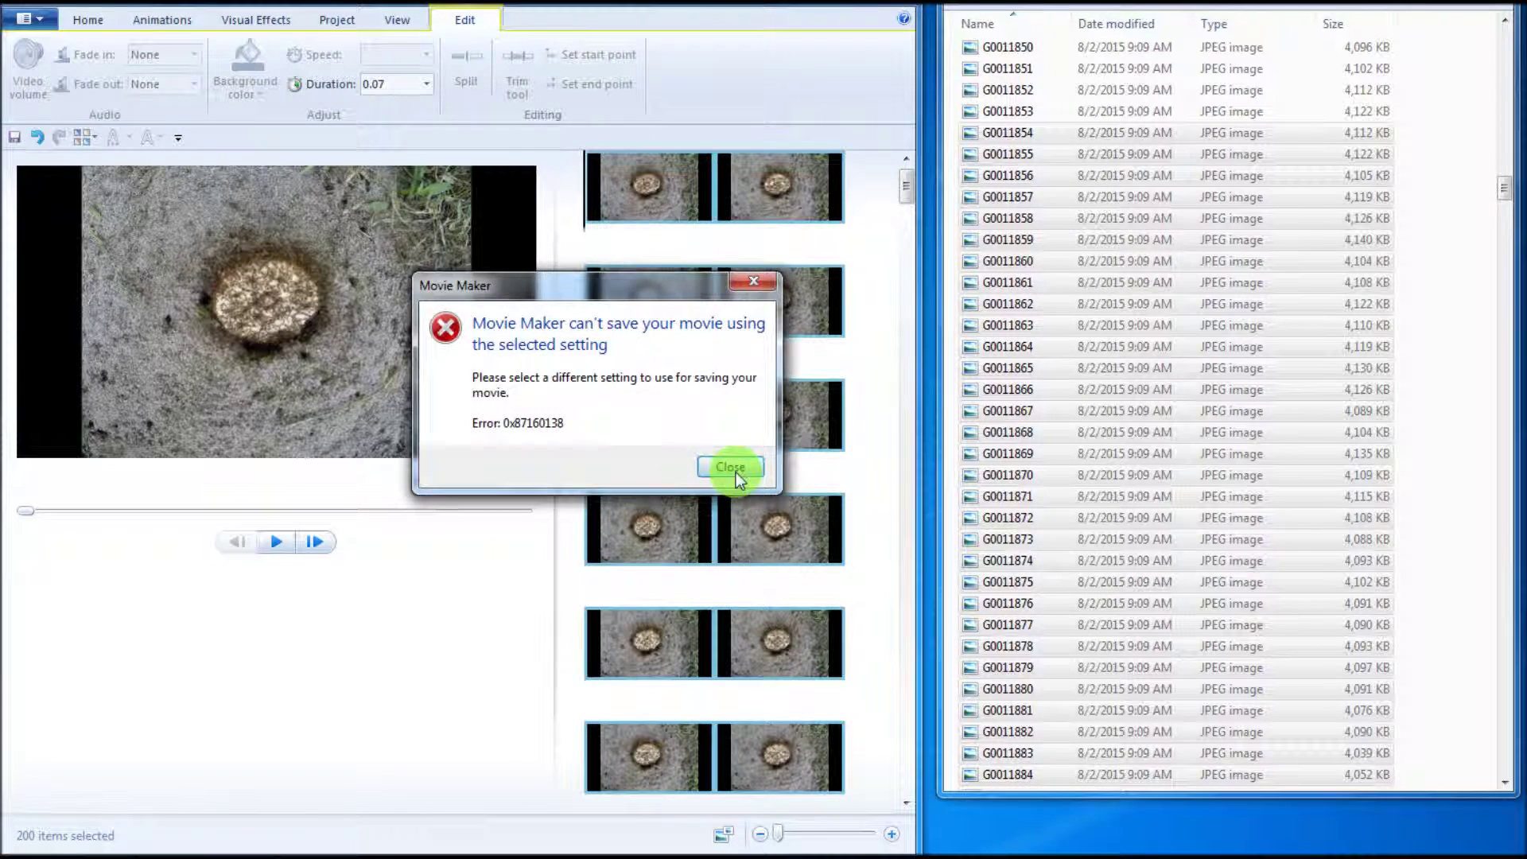
pyautogui.click(737, 473)
pyautogui.click(38, 24)
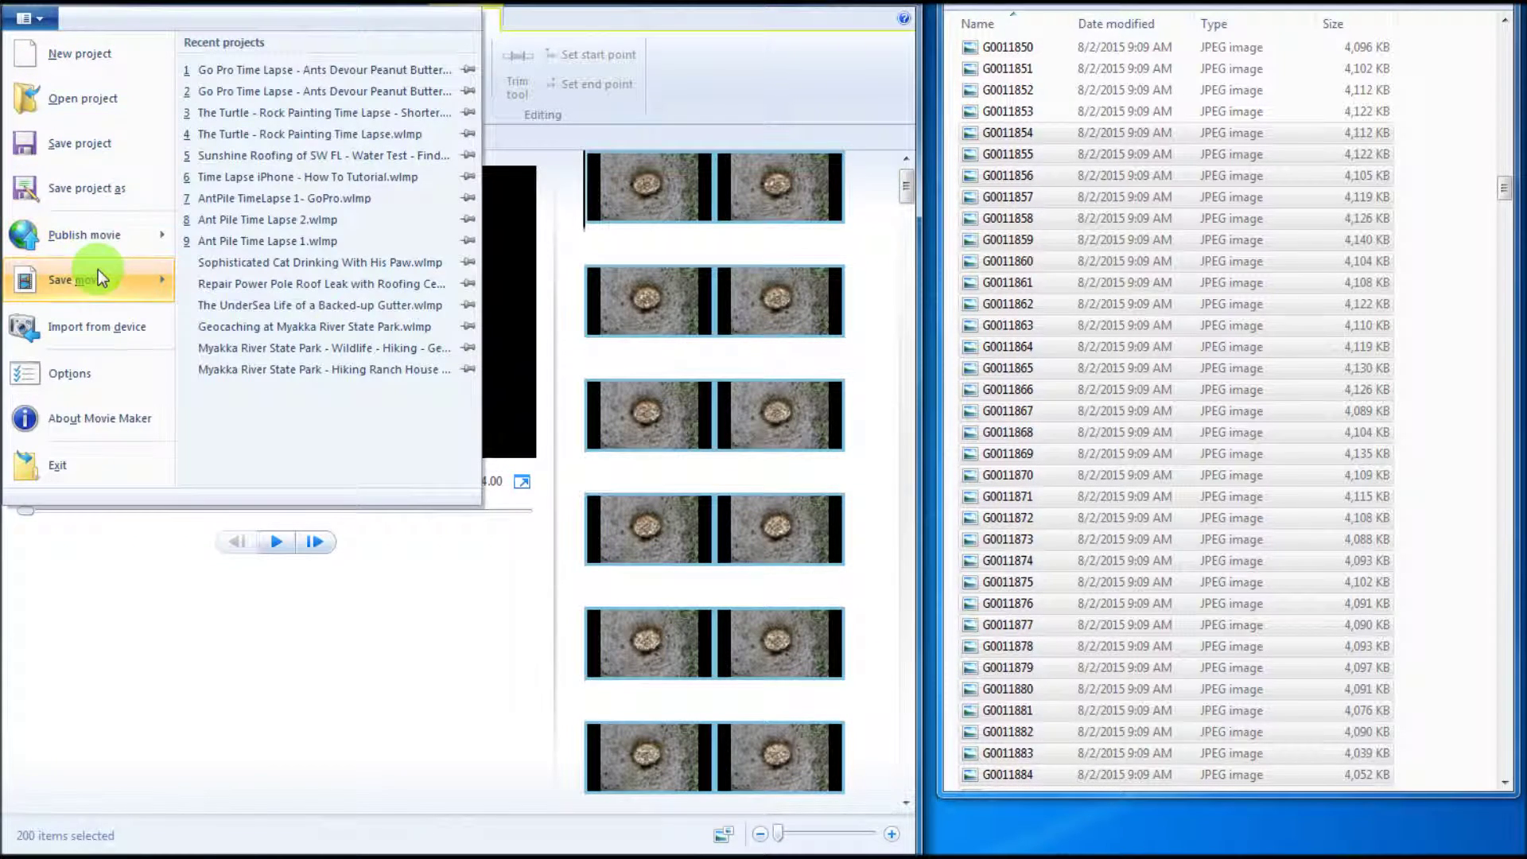
# Step: Save the movie as Windows Media Video 'time lapse 2.wmv' and close the completion notice
pyautogui.moveTo(98, 274)
pyautogui.click(298, 86)
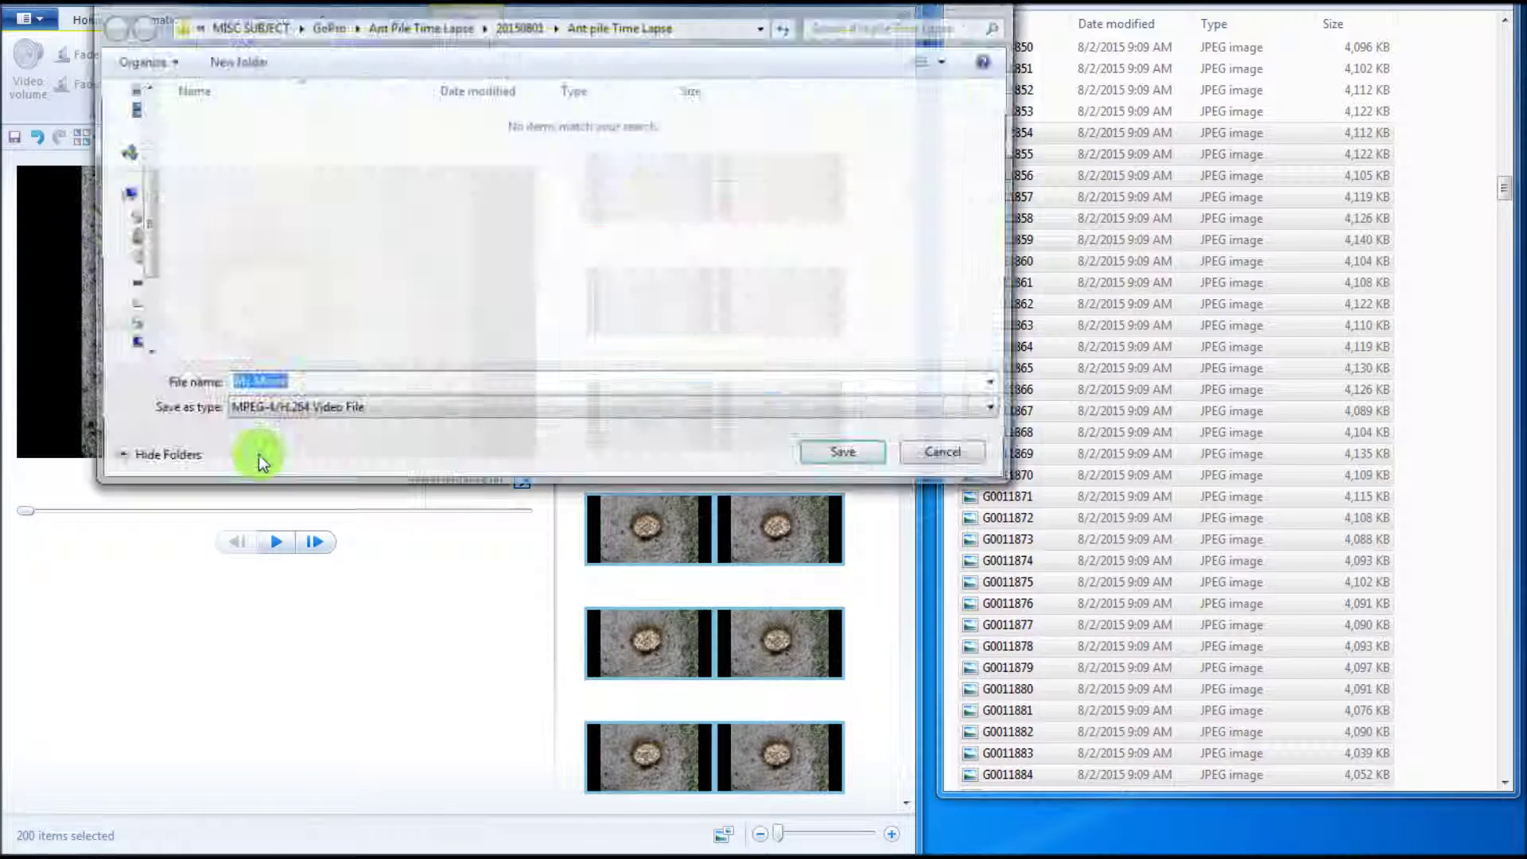
pyautogui.click(288, 426)
pyautogui.click(283, 445)
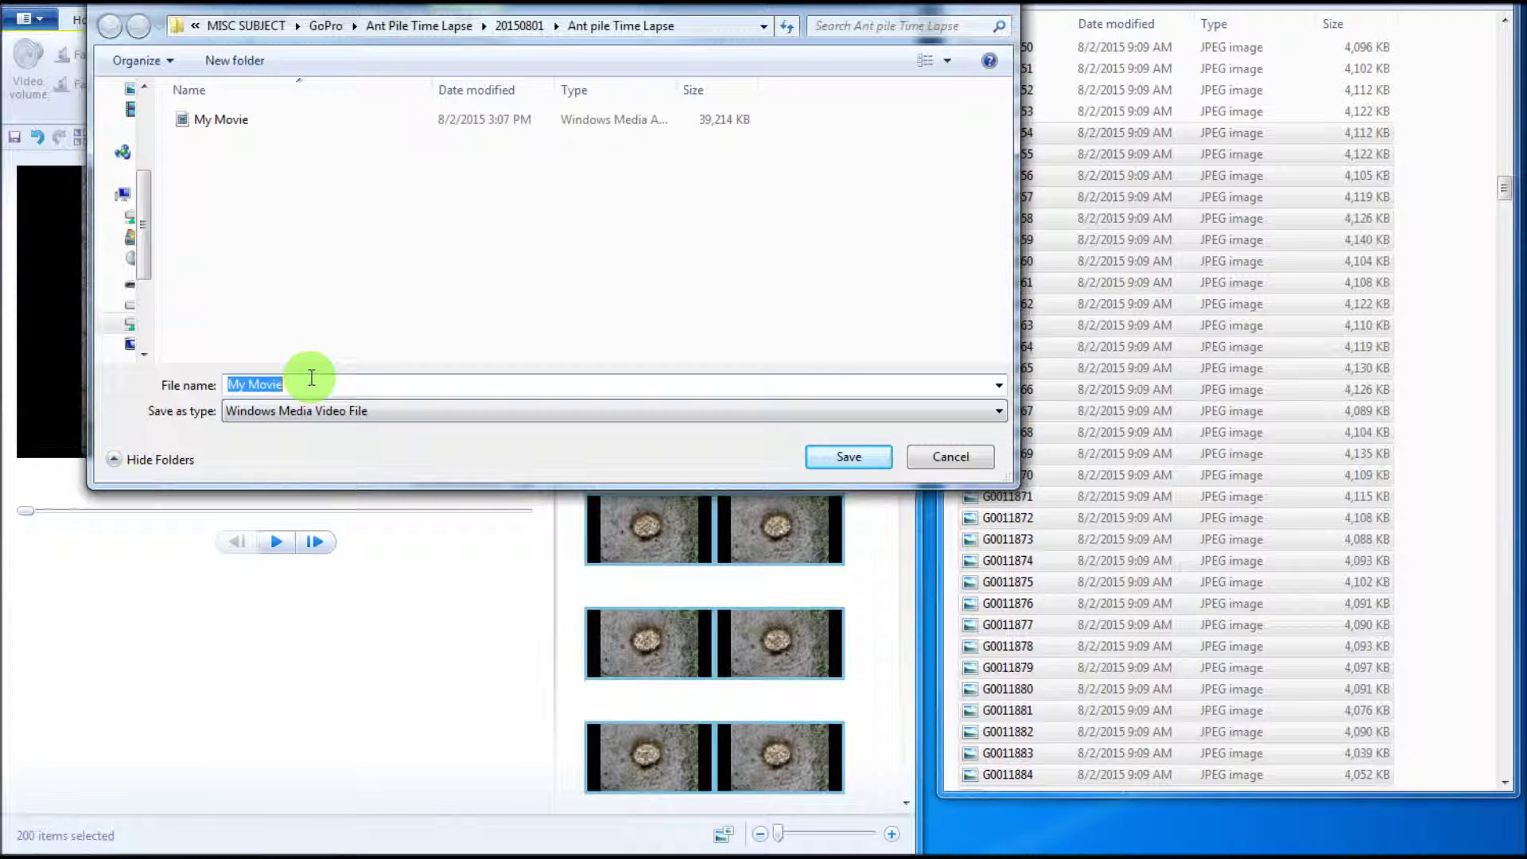
pyautogui.write('time lapse 2')
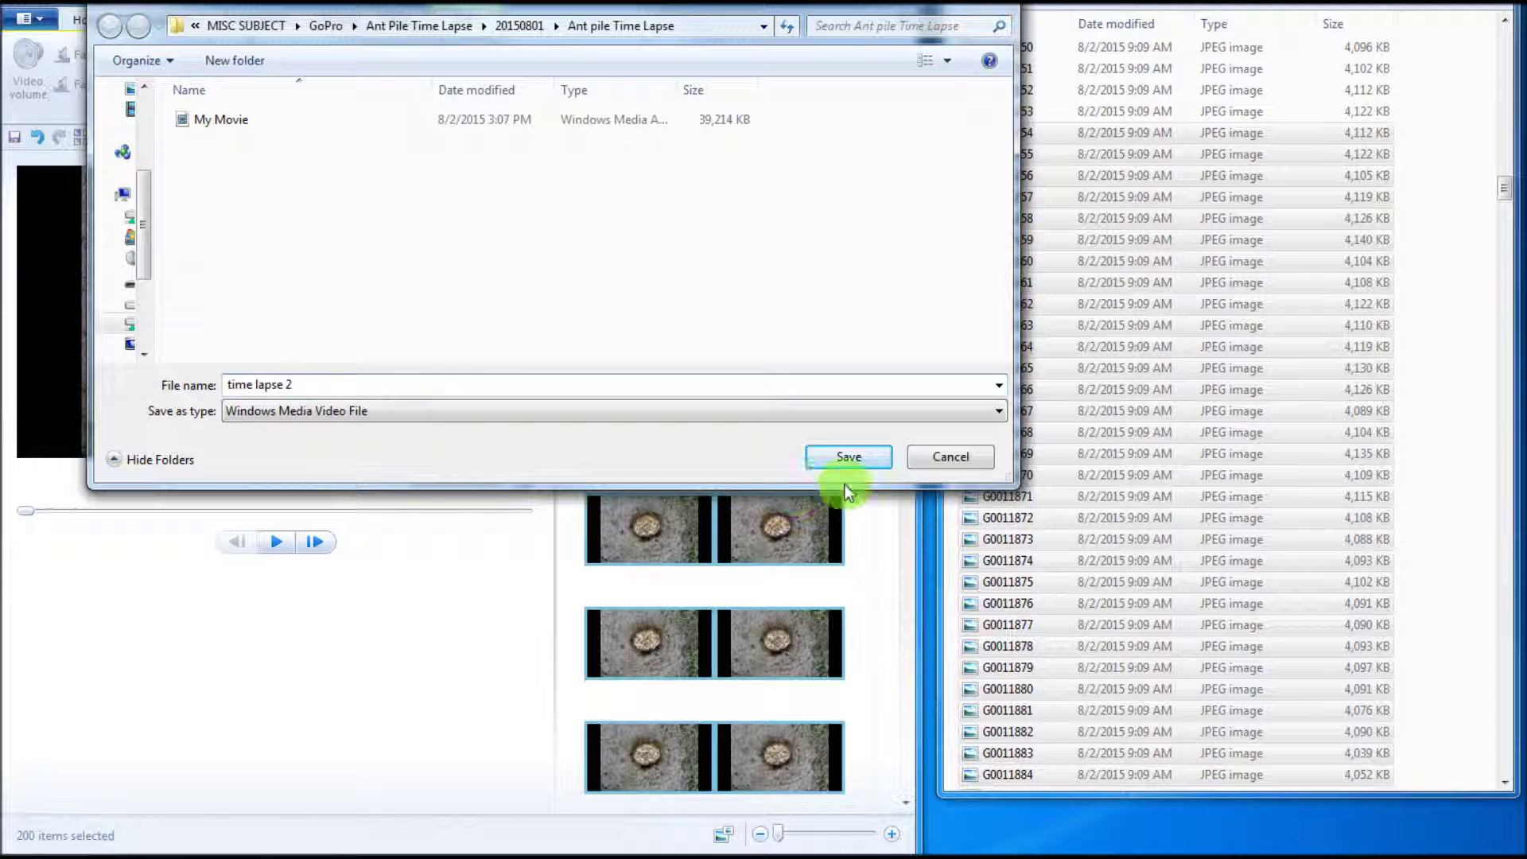
pyautogui.click(842, 460)
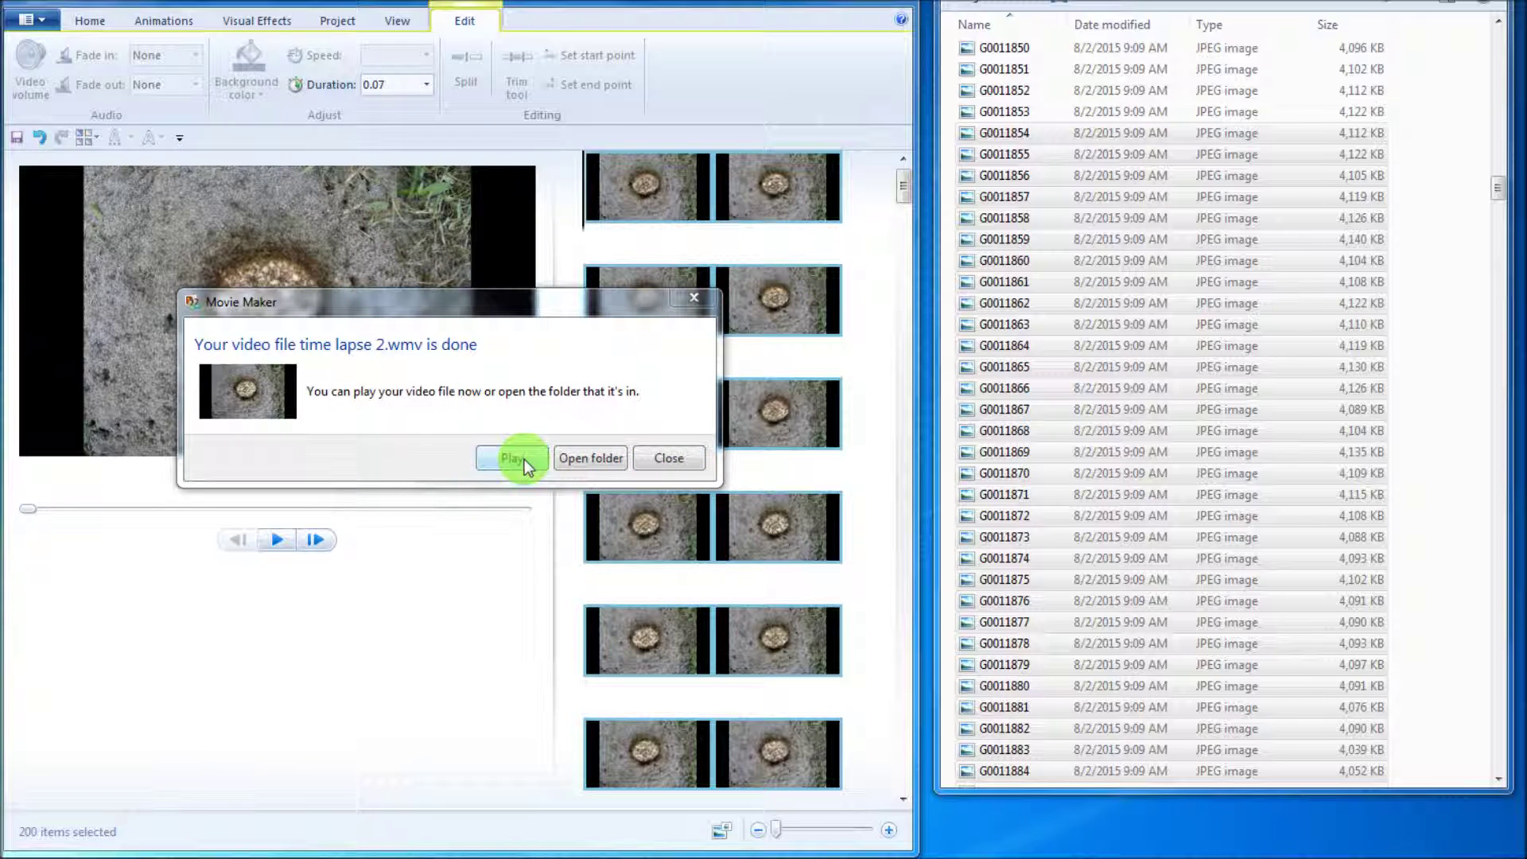
pyautogui.click(660, 456)
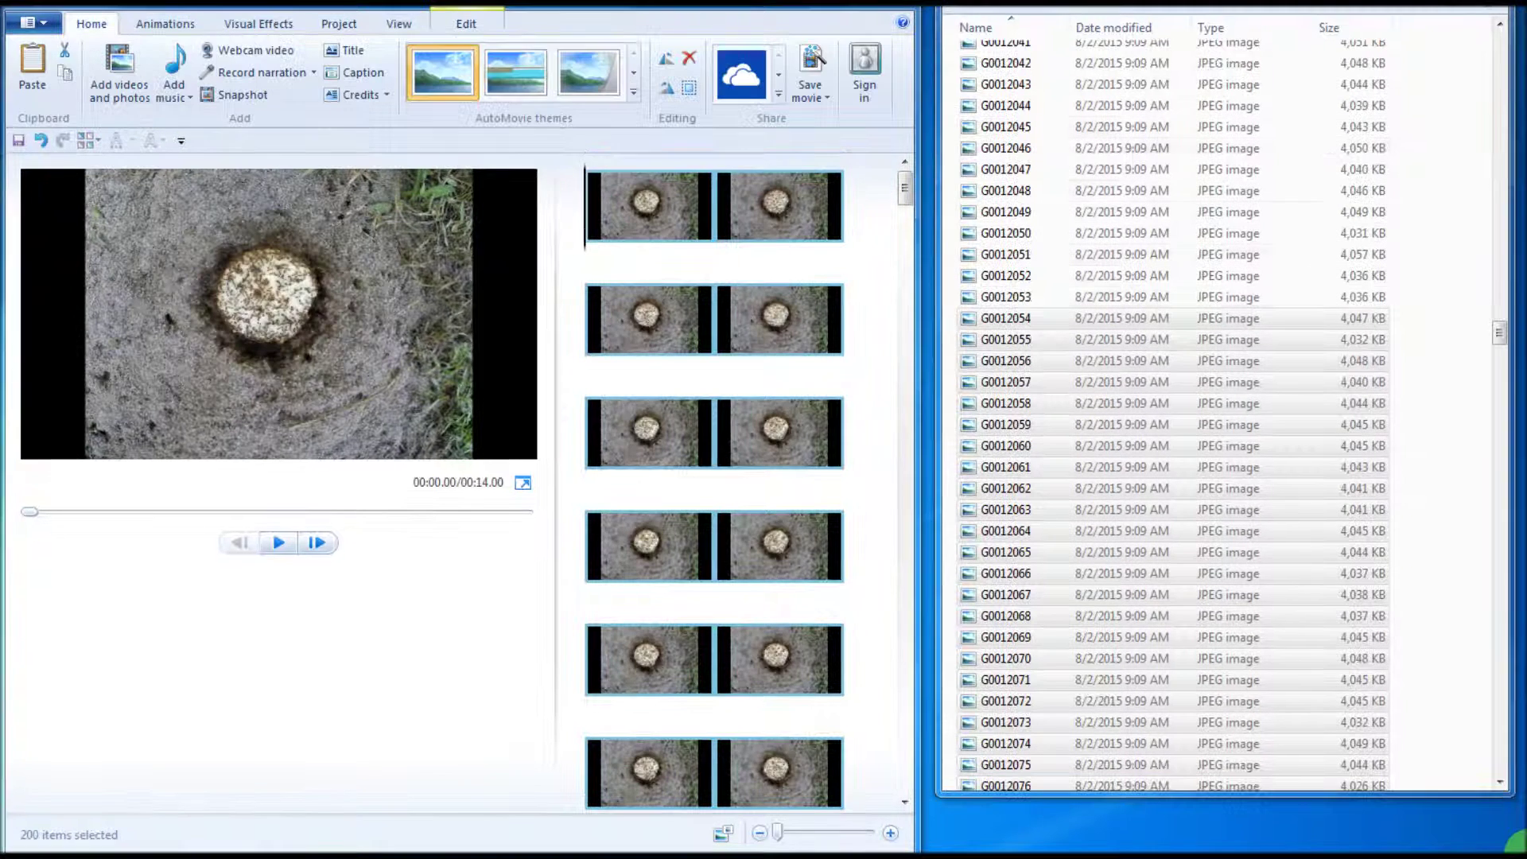
# Step: Start a new project, declining to save changes to My Movie
pyautogui.click(39, 23)
pyautogui.click(60, 59)
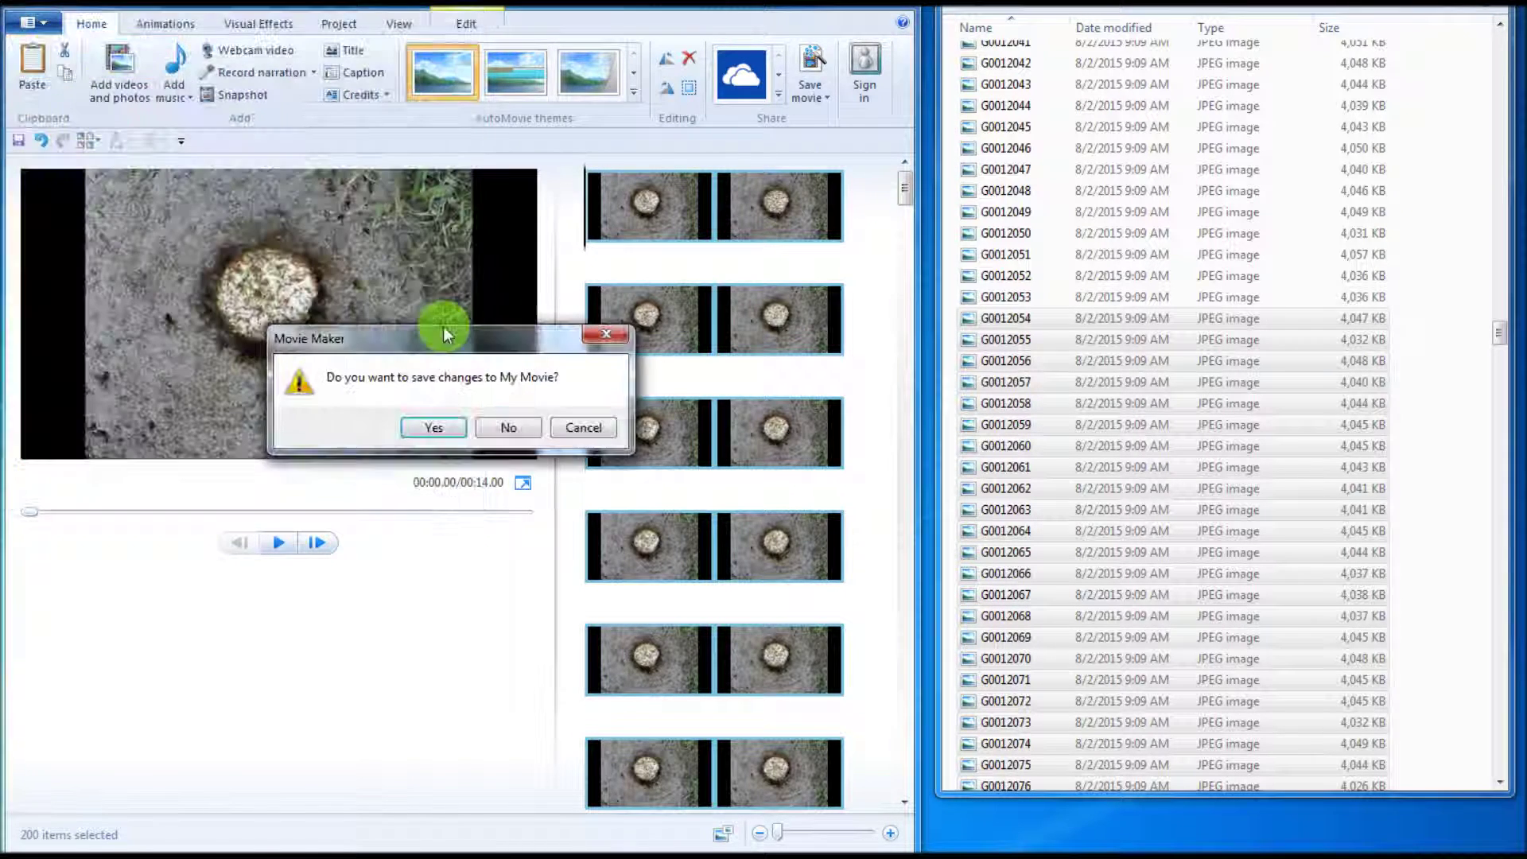
pyautogui.click(523, 432)
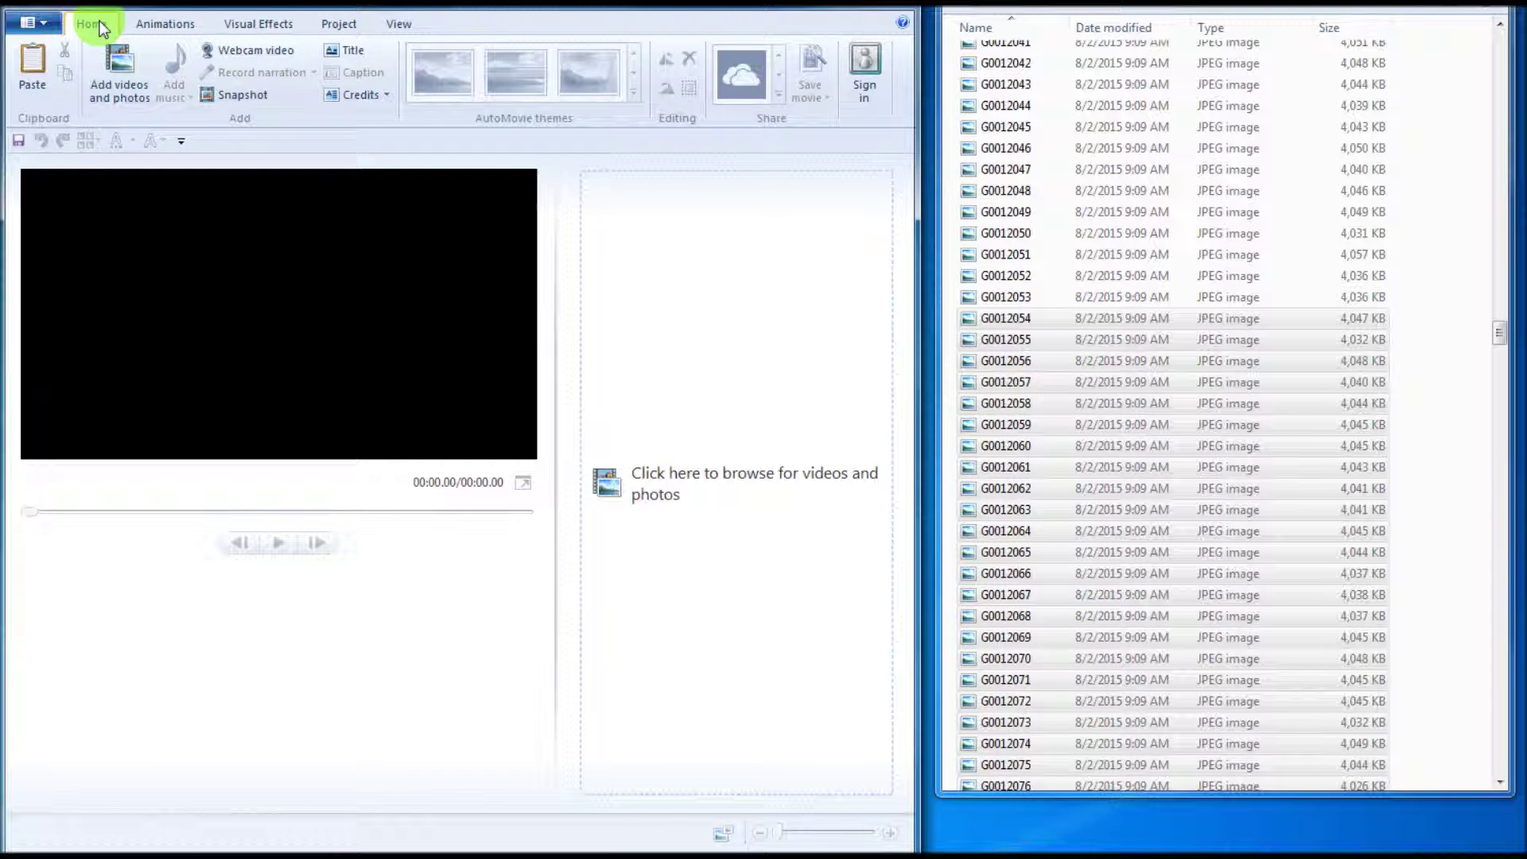
# Step: Add the clips Time Lapse 1 through time lapse 3 to the storyboard
pyautogui.click(112, 81)
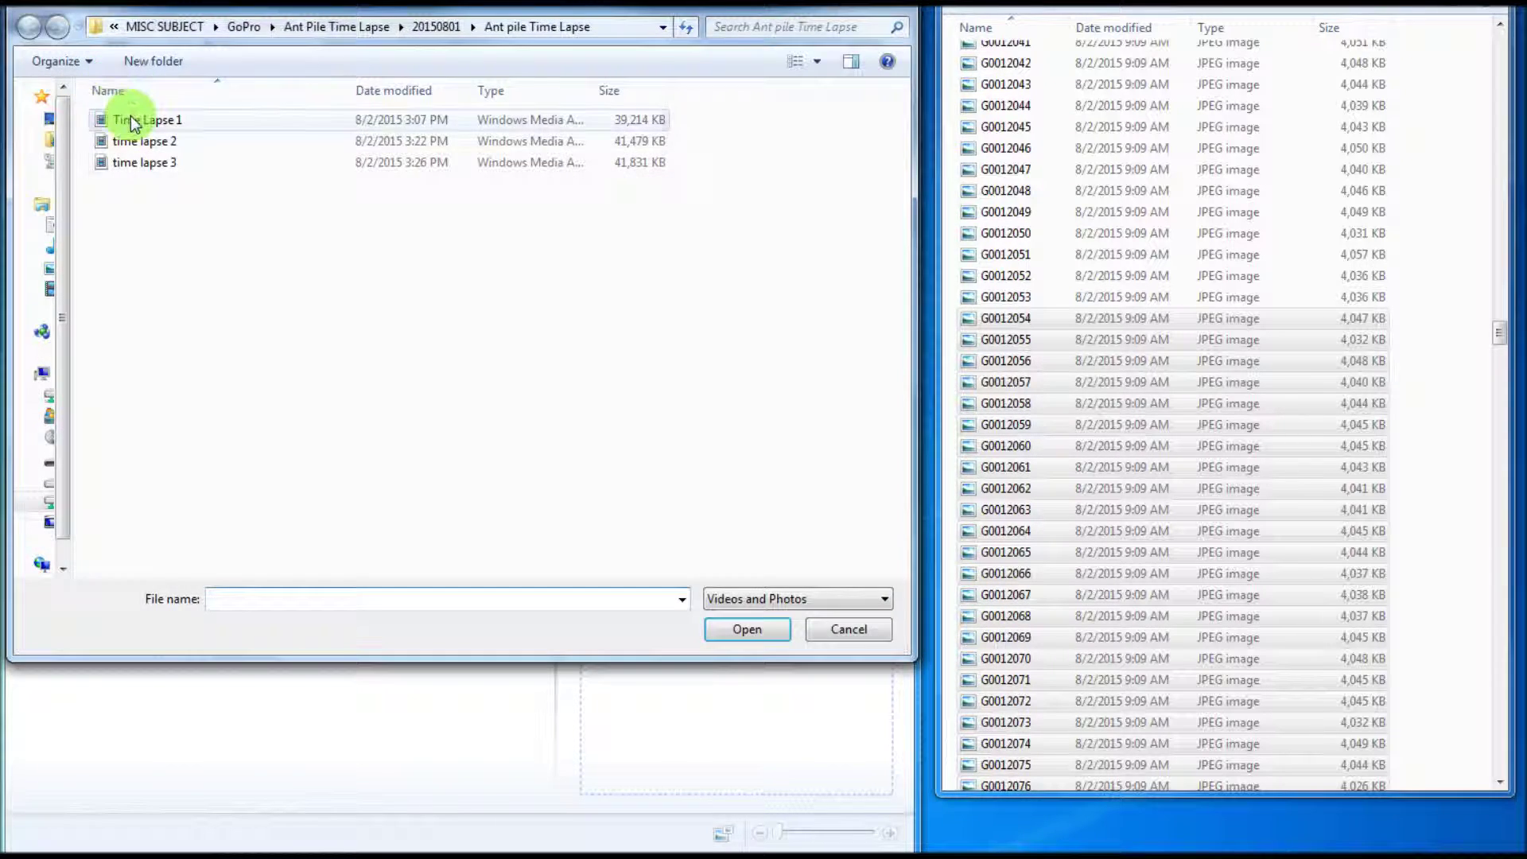
pyautogui.click(131, 119)
pyautogui.keyDown('shift'); pyautogui.click(153, 163); pyautogui.keyUp('shift')
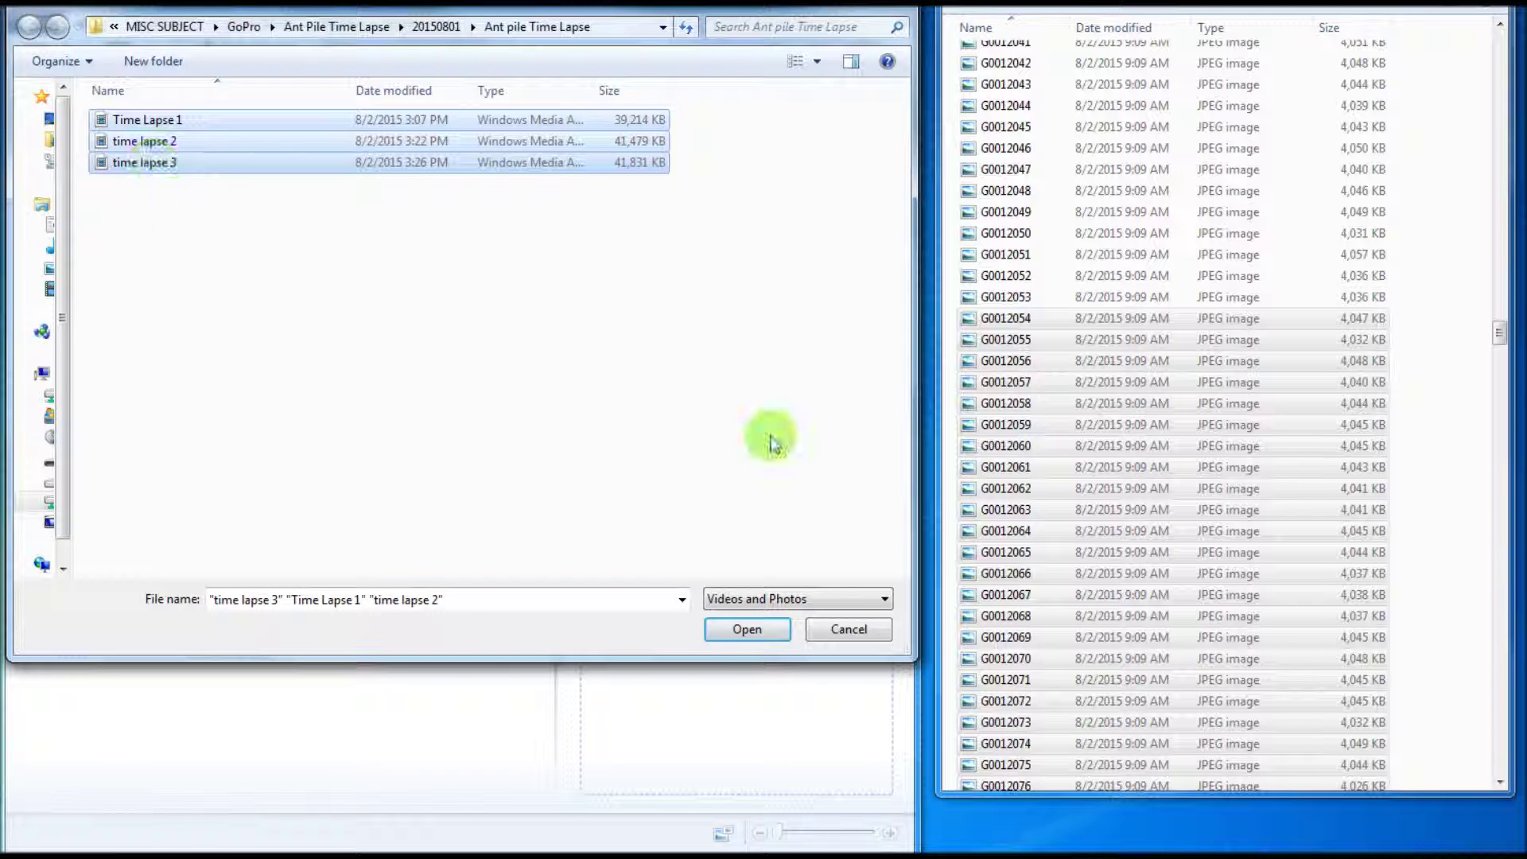
pyautogui.click(747, 629)
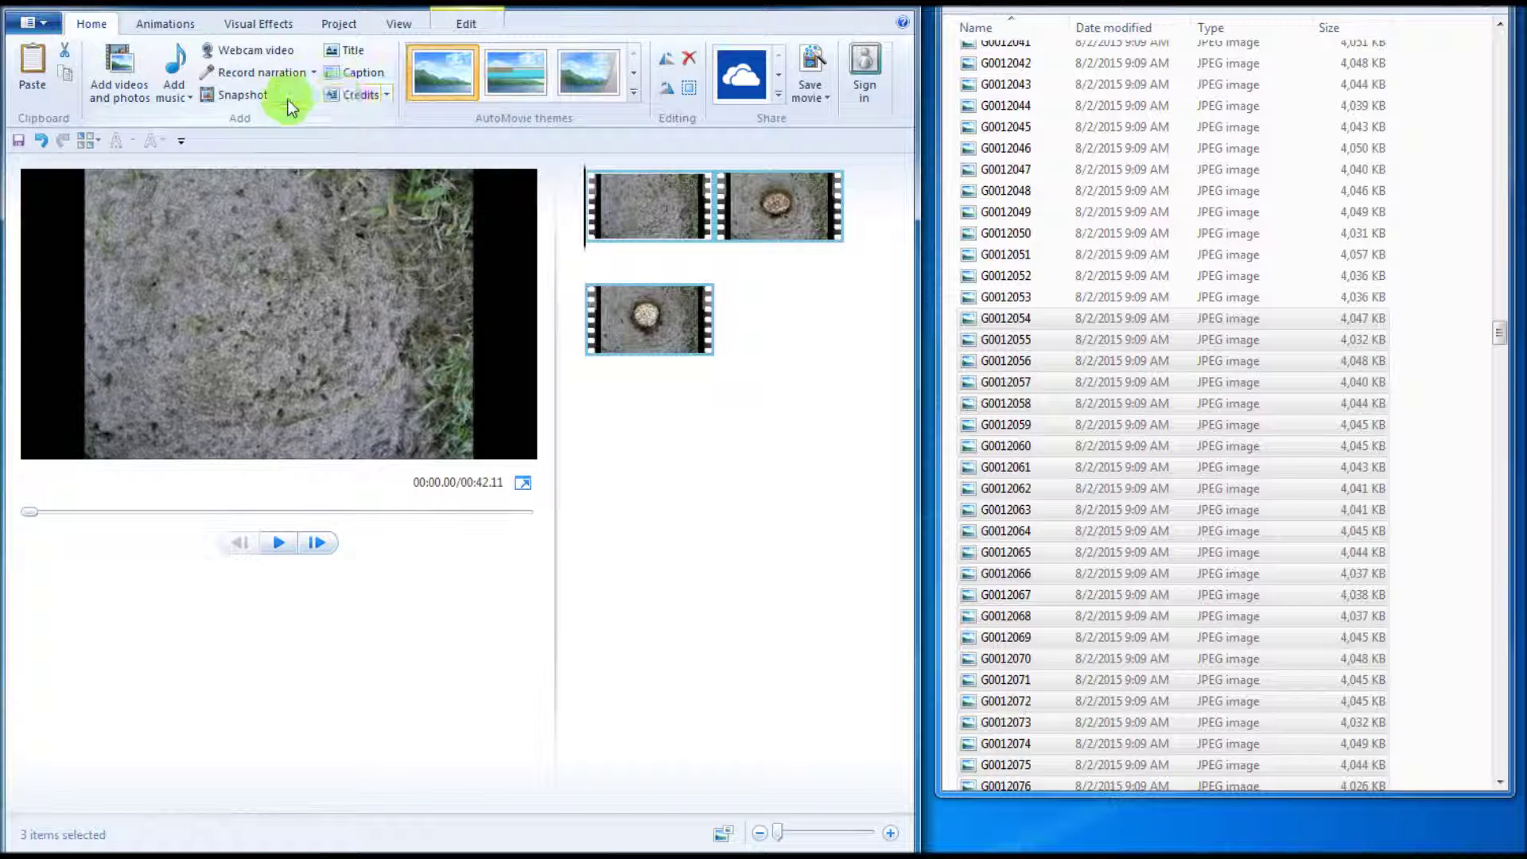
# Step: Add a title clip at the start and a credits clip after the last clip
pyautogui.click(356, 59)
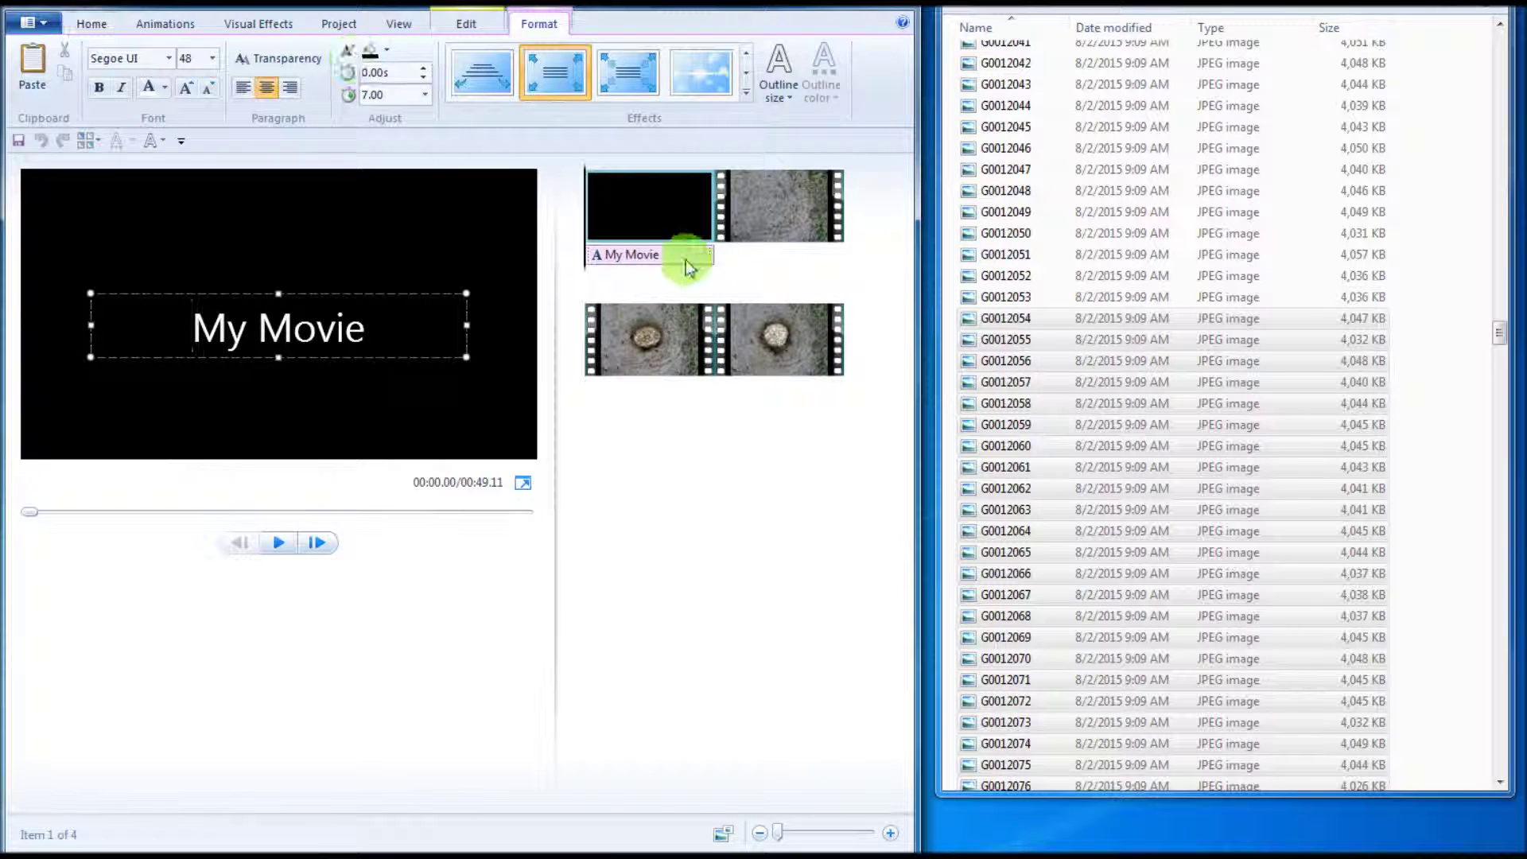
pyautogui.click(816, 366)
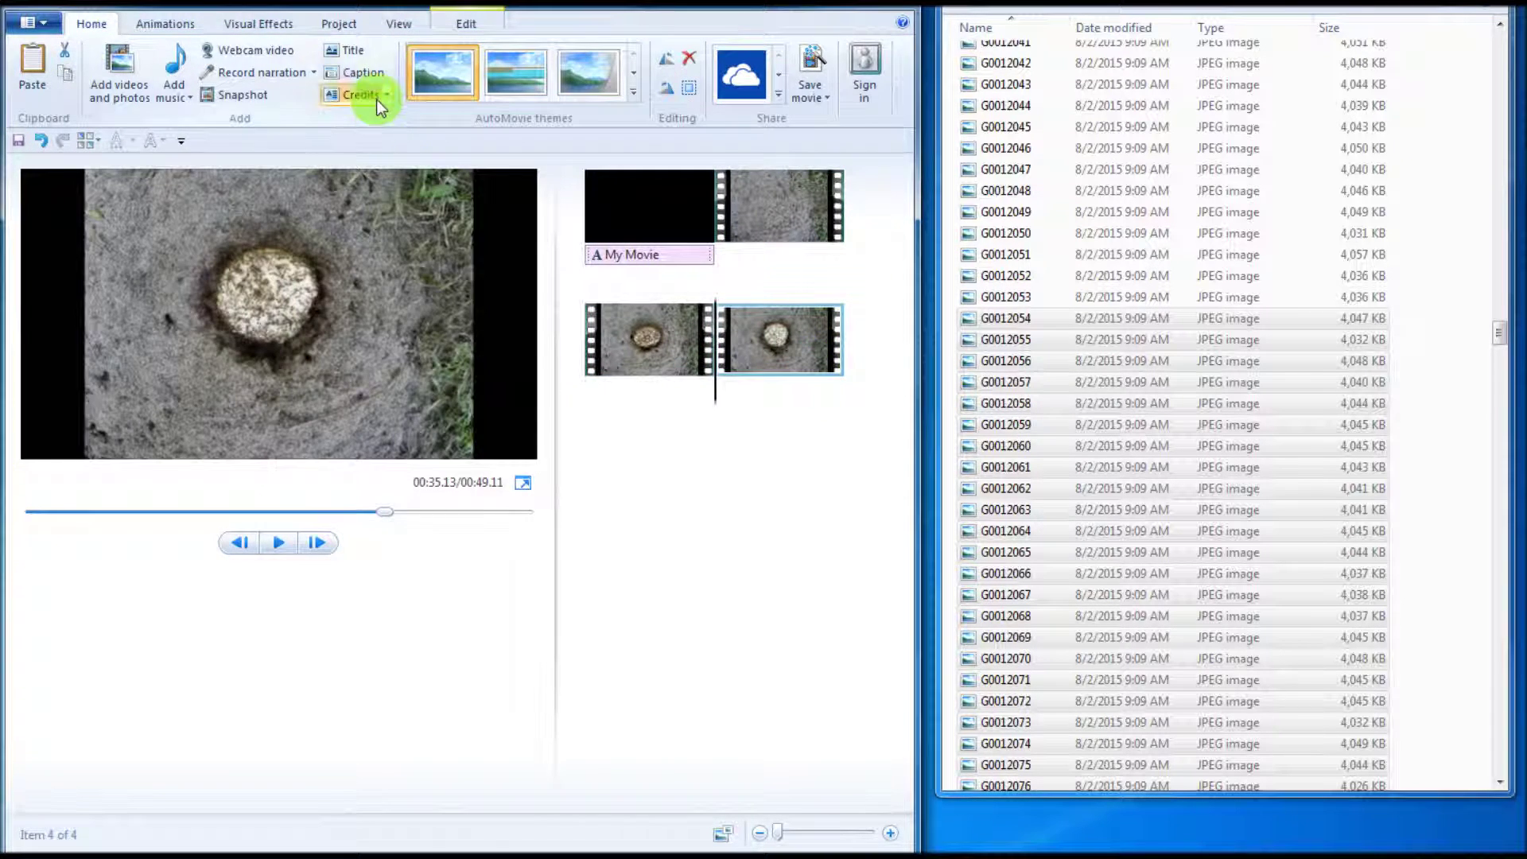
pyautogui.click(375, 99)
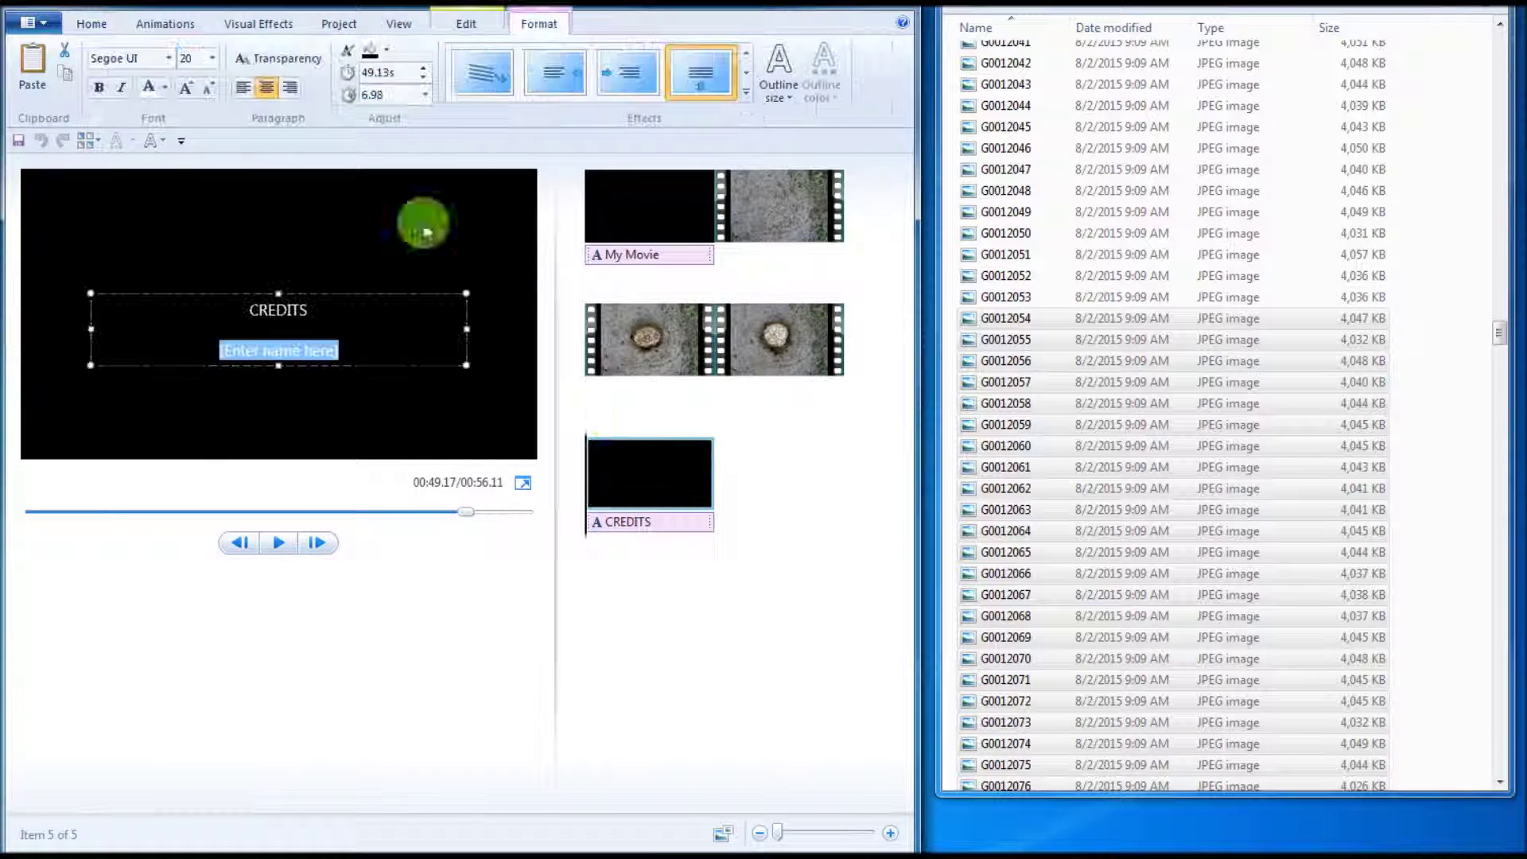
# Step: Caption the first video clip with 'My Timelapse'
pyautogui.click(92, 25)
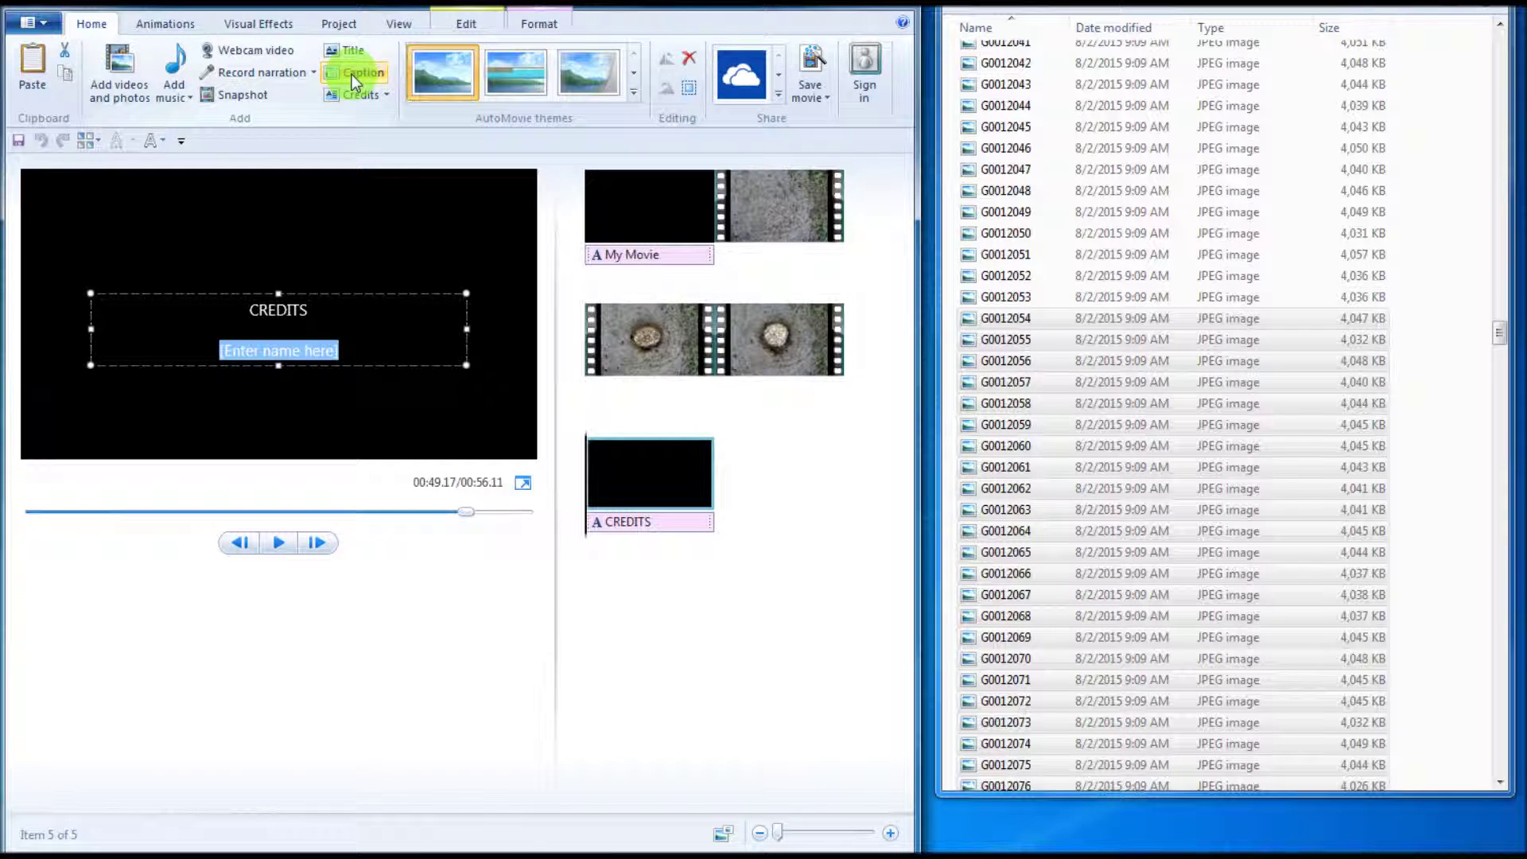
pyautogui.click(757, 222)
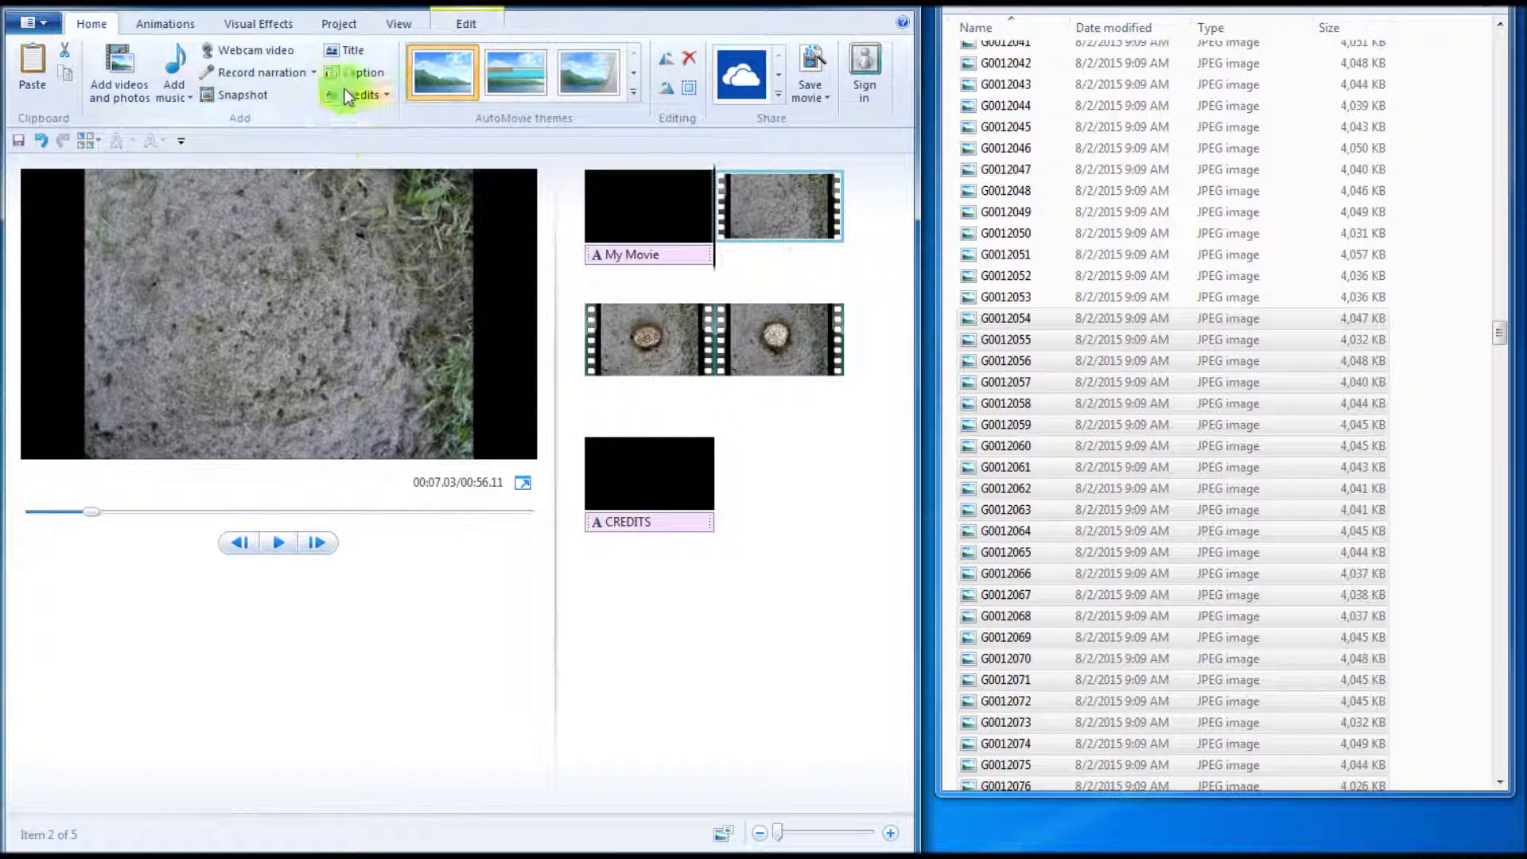
pyautogui.click(354, 80)
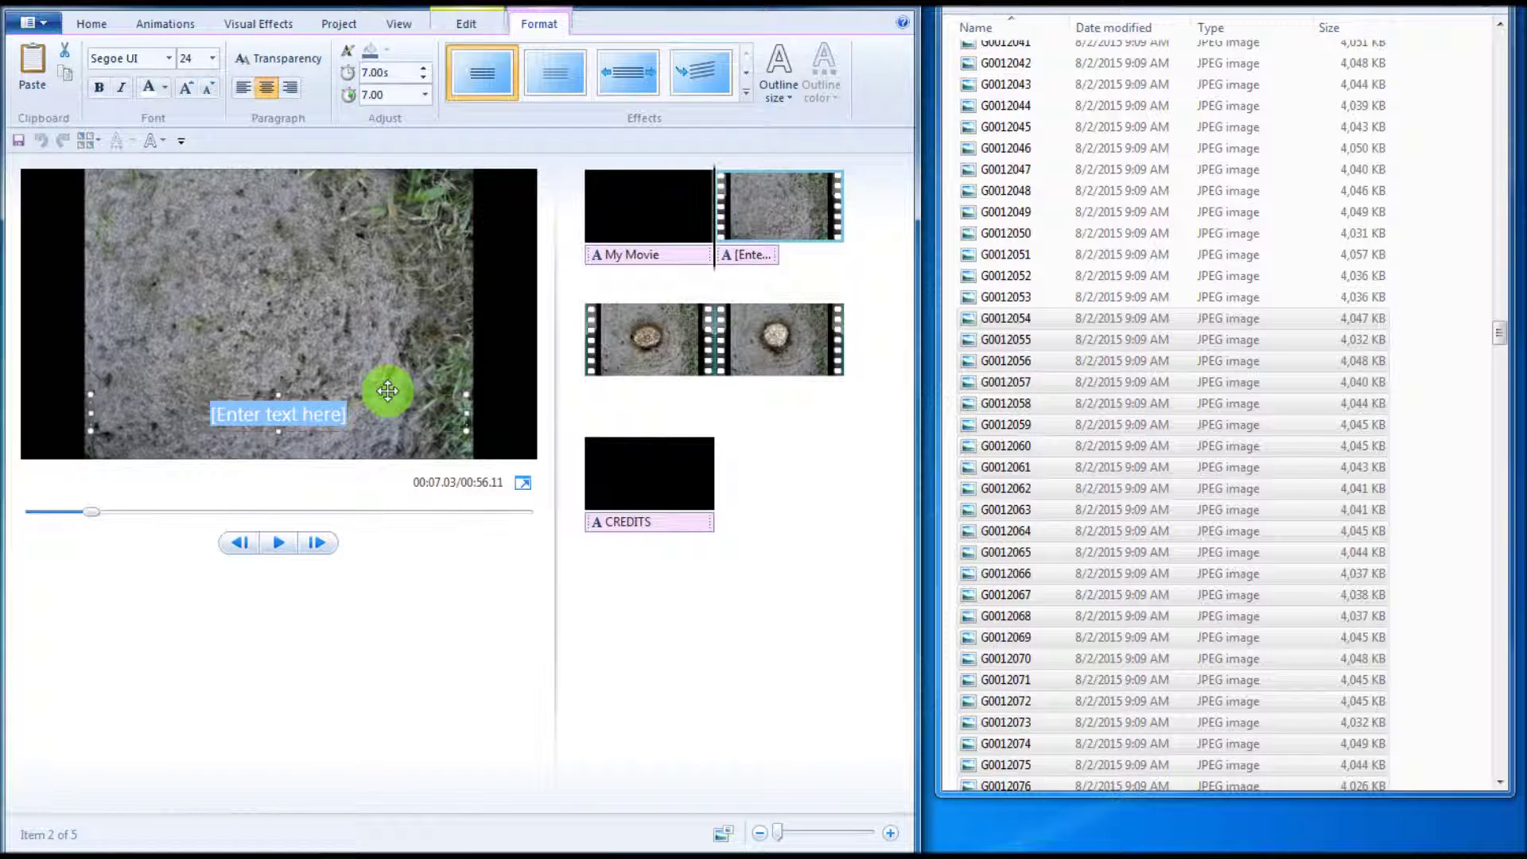
pyautogui.write('My Timelapse')
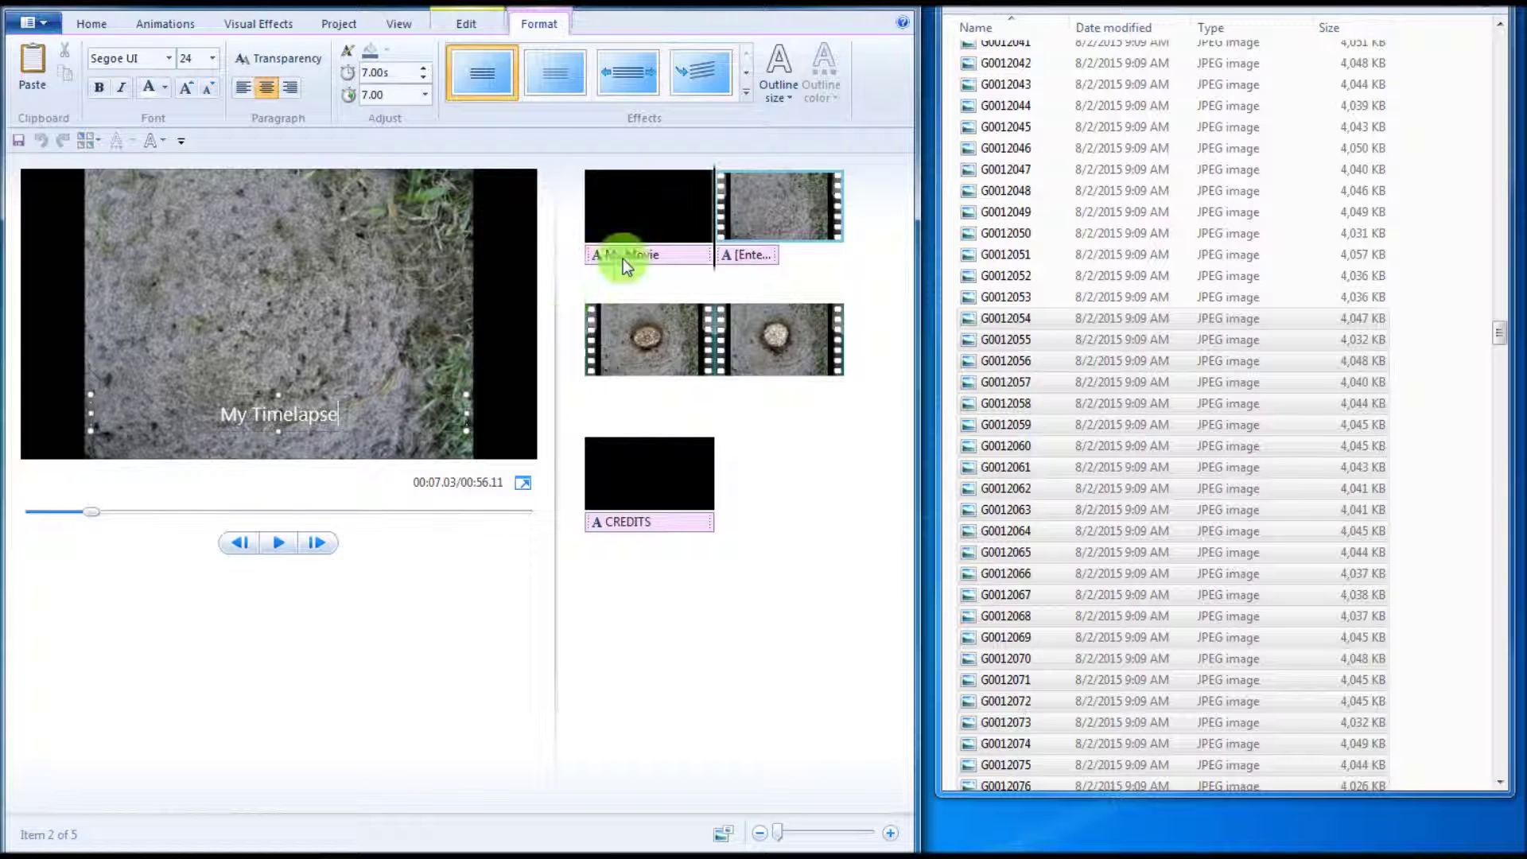
pyautogui.click(102, 23)
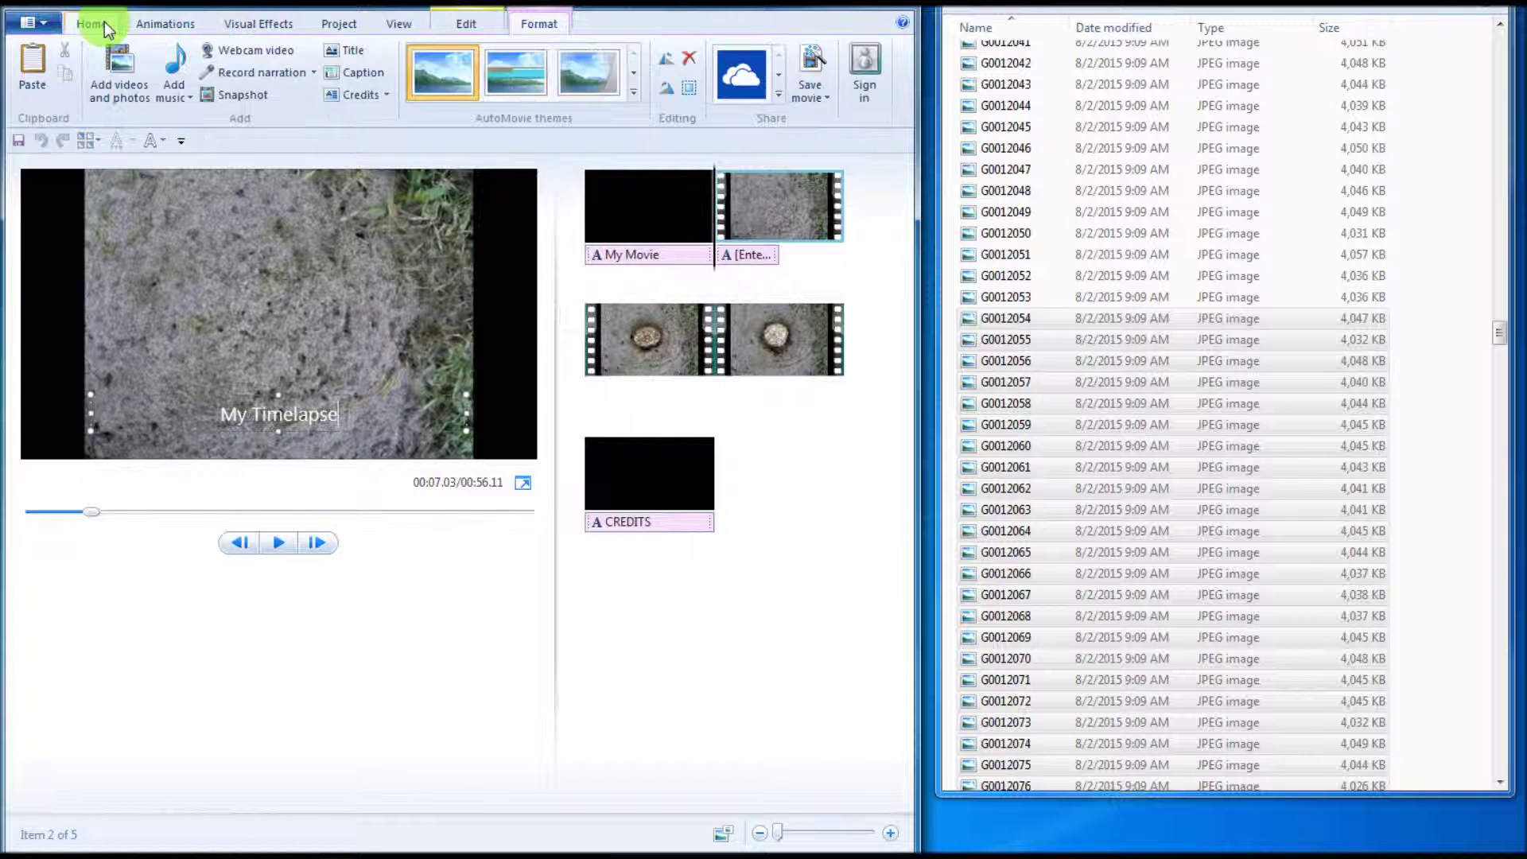
pyautogui.click(316, 74)
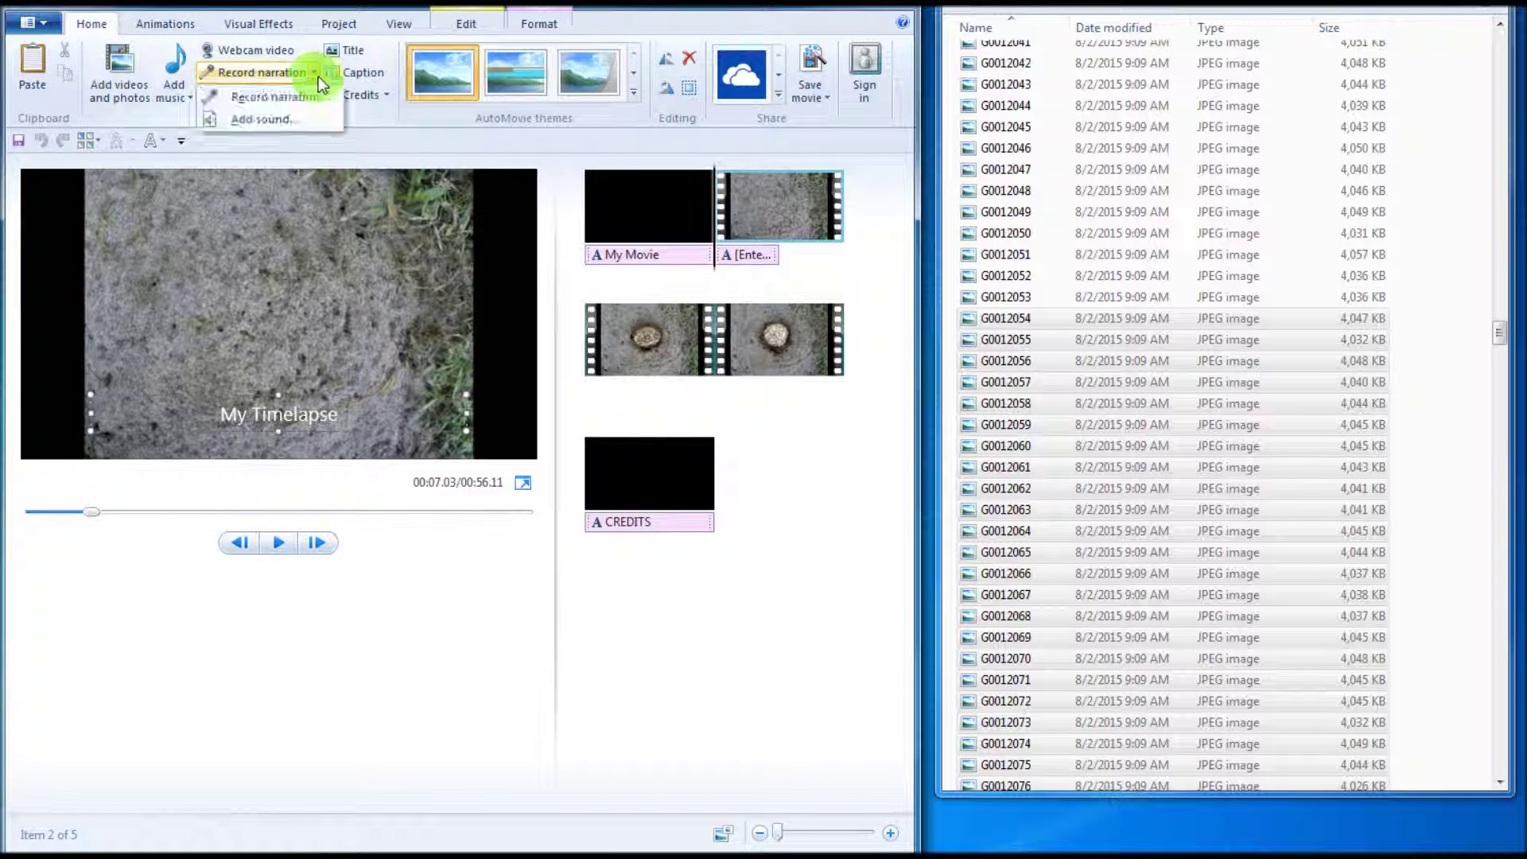
pyautogui.click(300, 118)
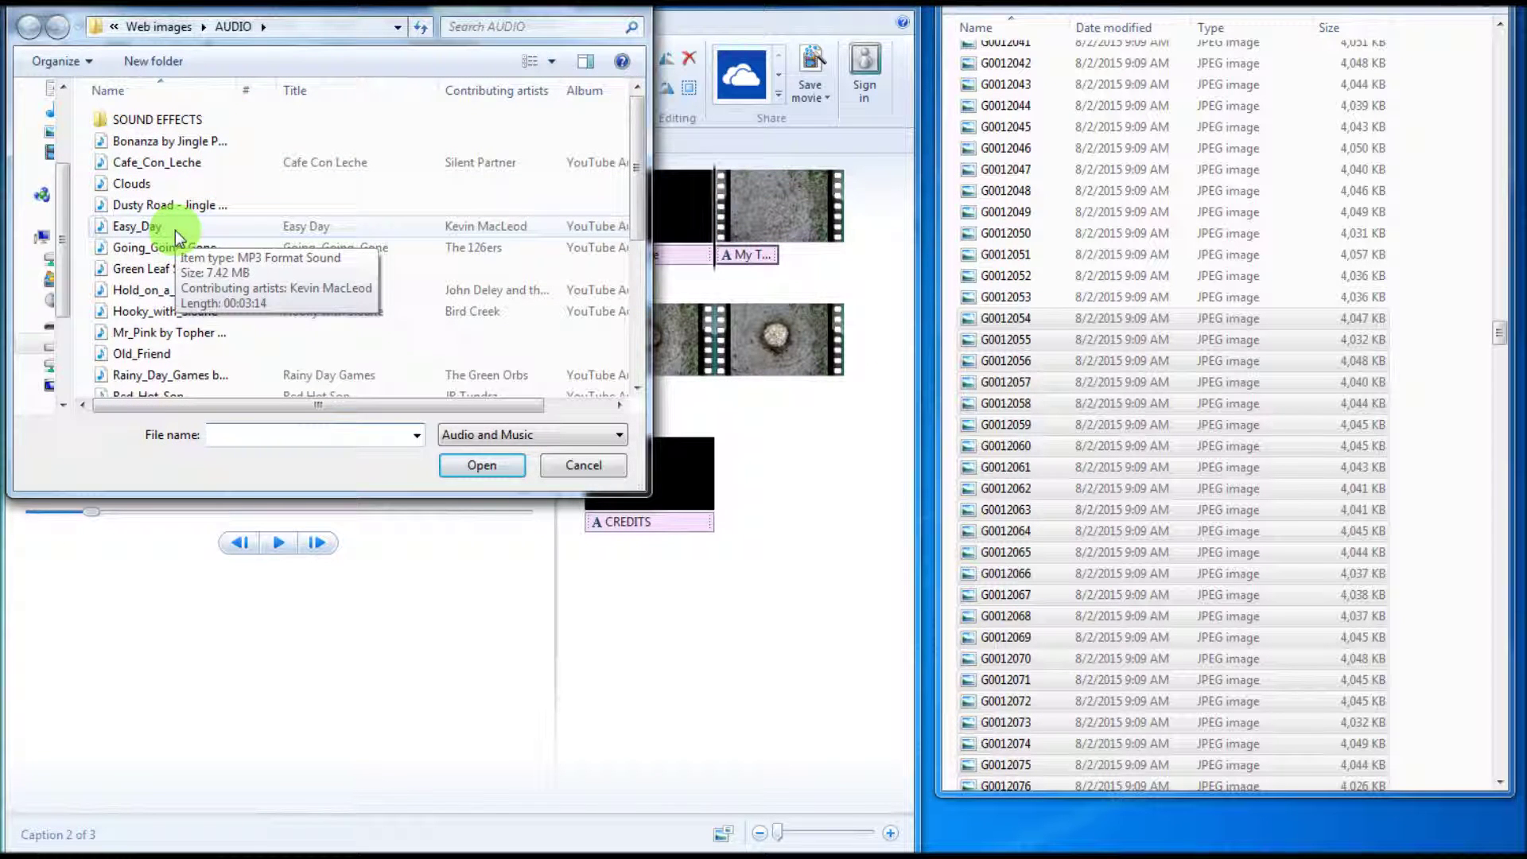
pyautogui.click(621, 5)
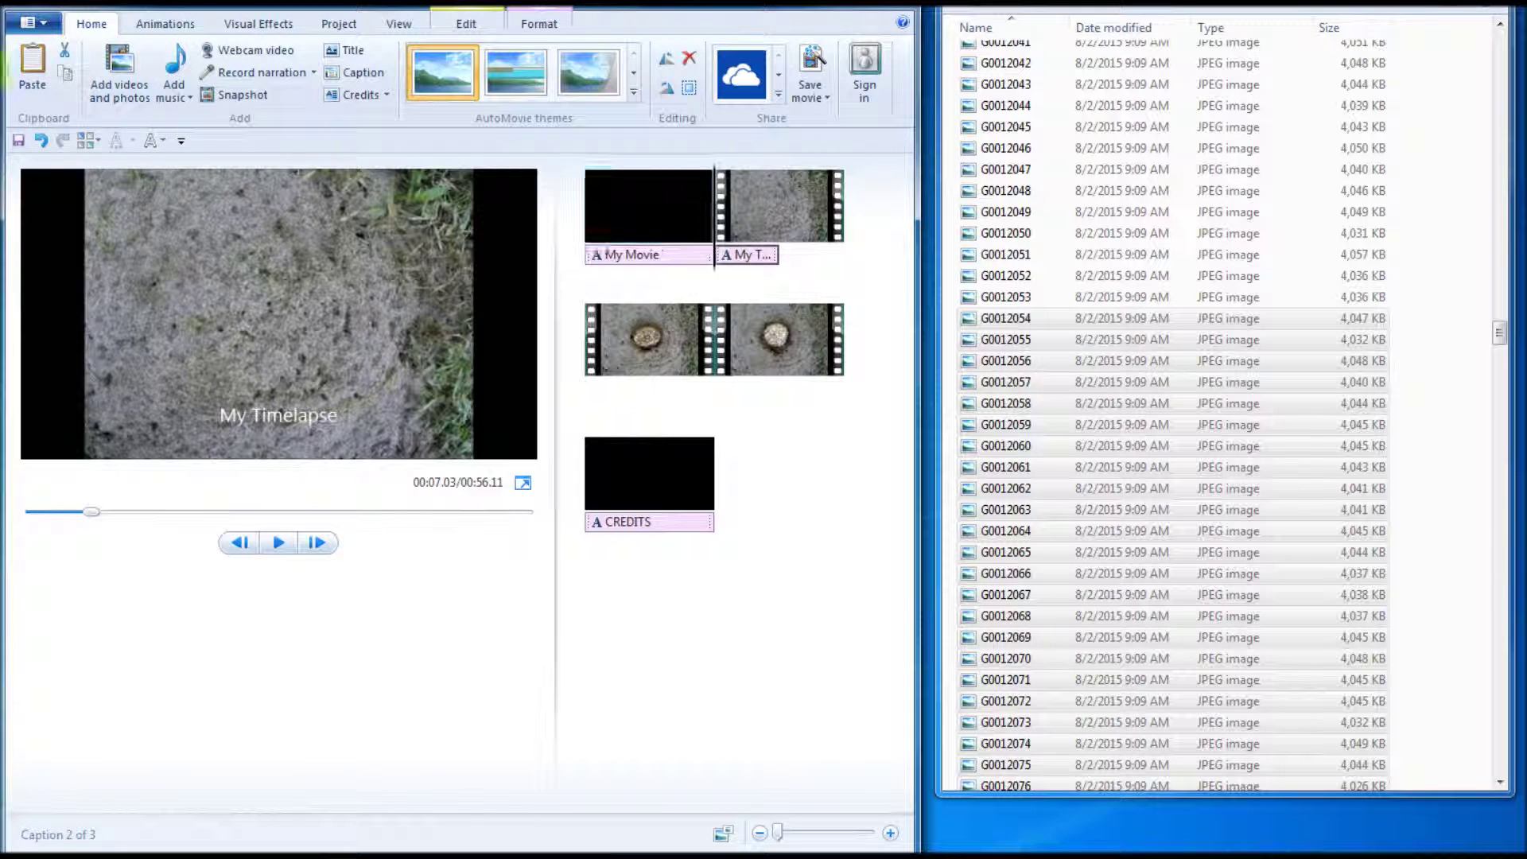
# Step: Save the movie with recommended settings as Windows Media Video 'Time Lapse Ants.wmv', then play it
pyautogui.click(51, 24)
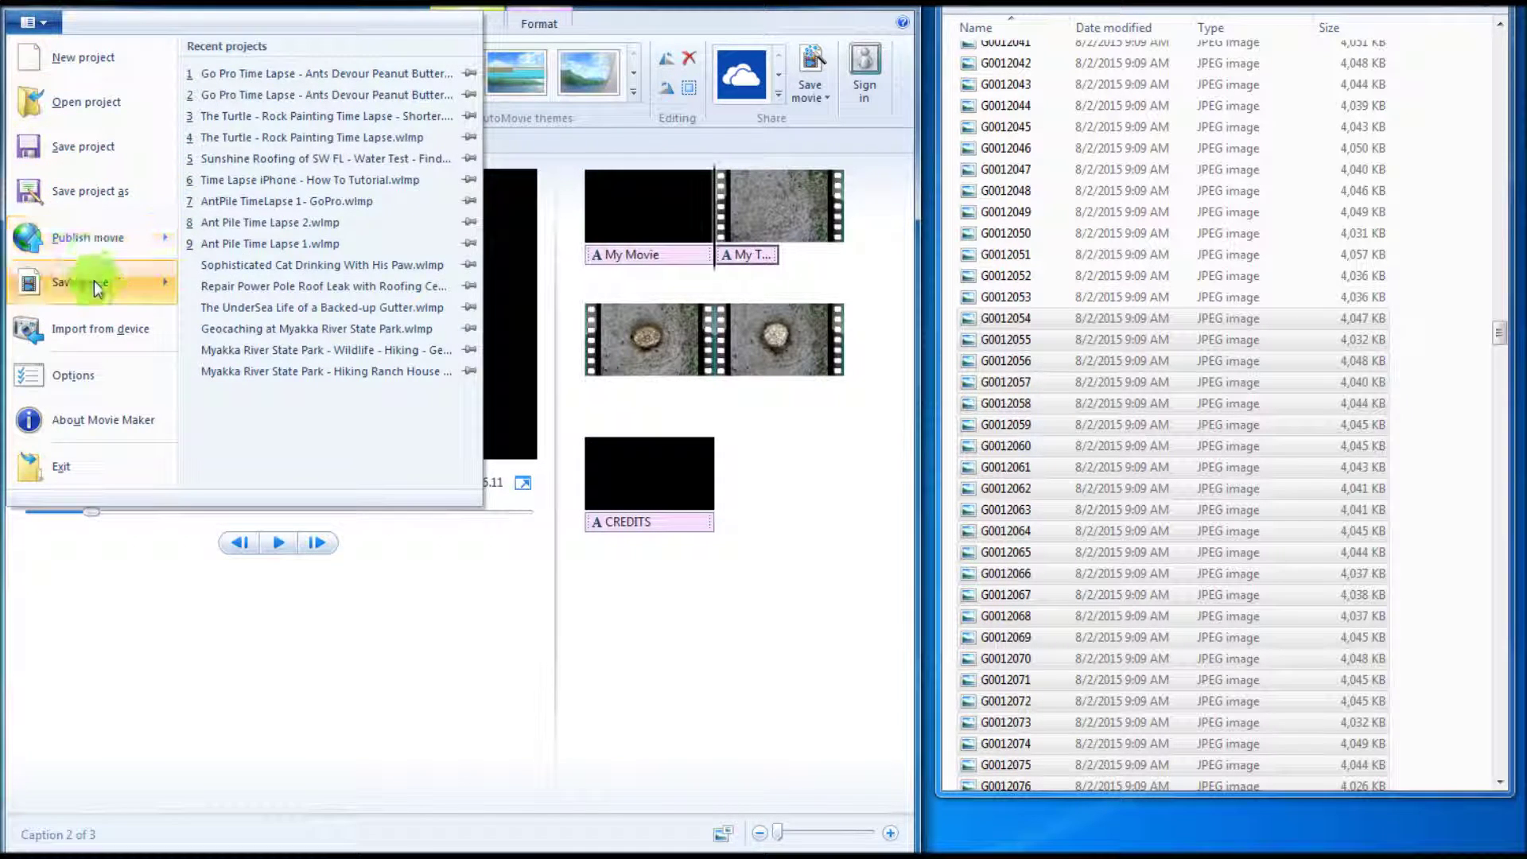
pyautogui.moveTo(94, 280)
pyautogui.click(357, 79)
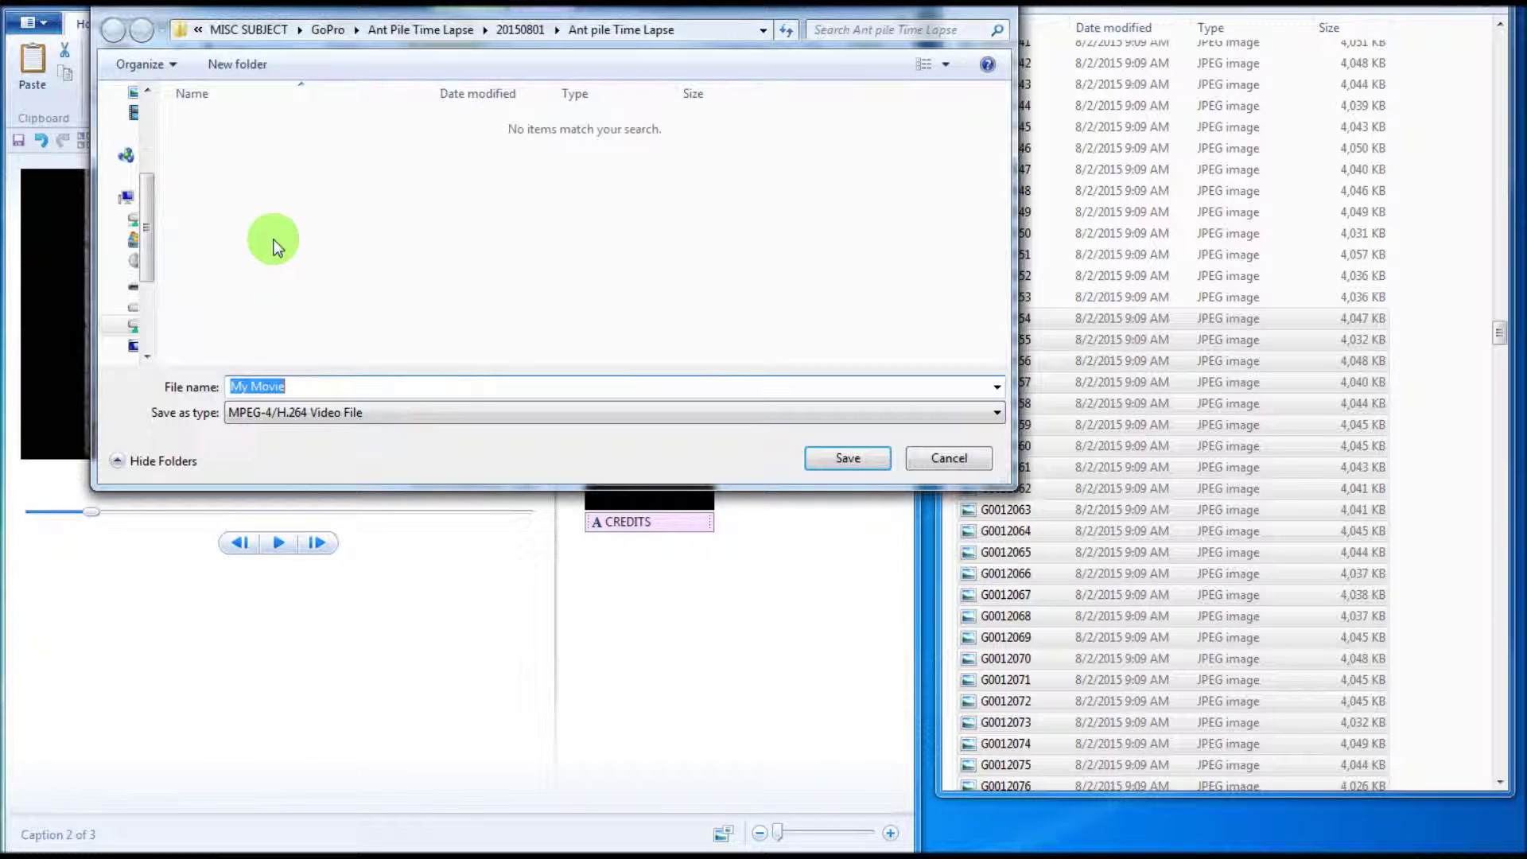
pyautogui.click(280, 415)
pyautogui.click(279, 446)
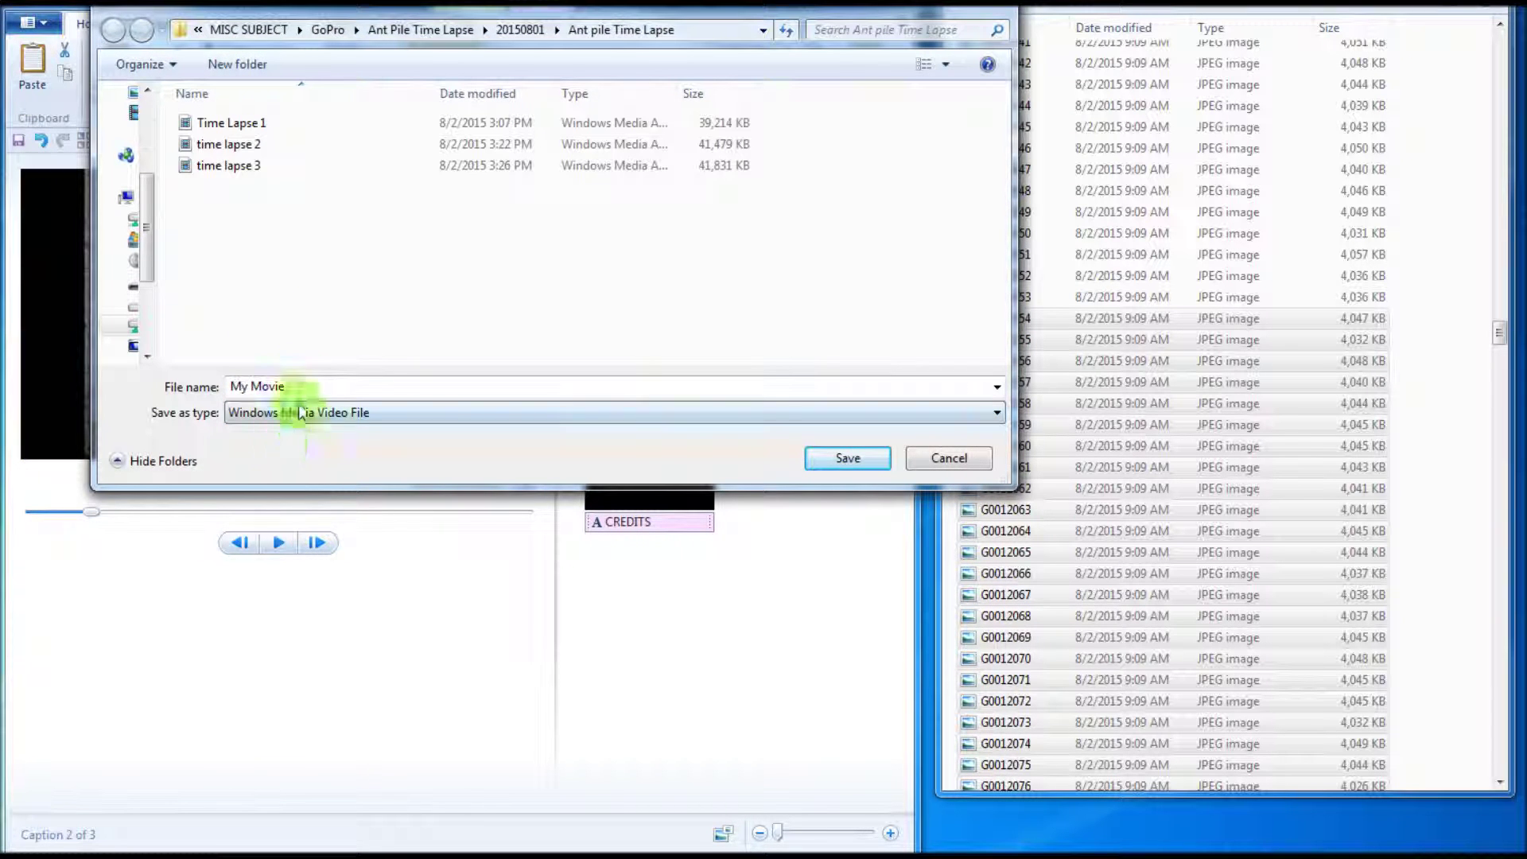
pyautogui.write('Time ')
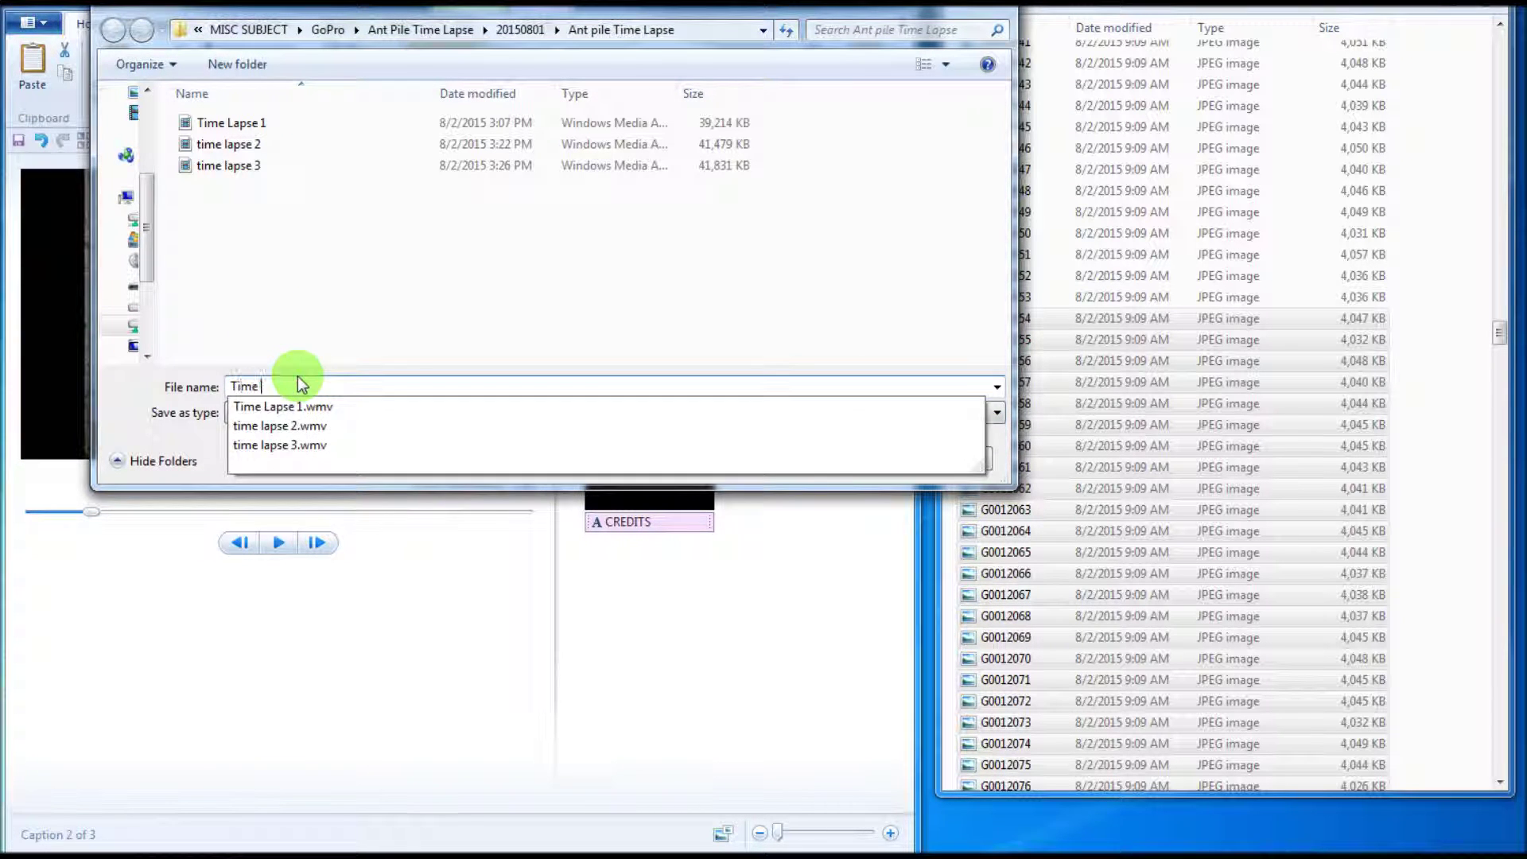
pyautogui.write('Lapse 4')
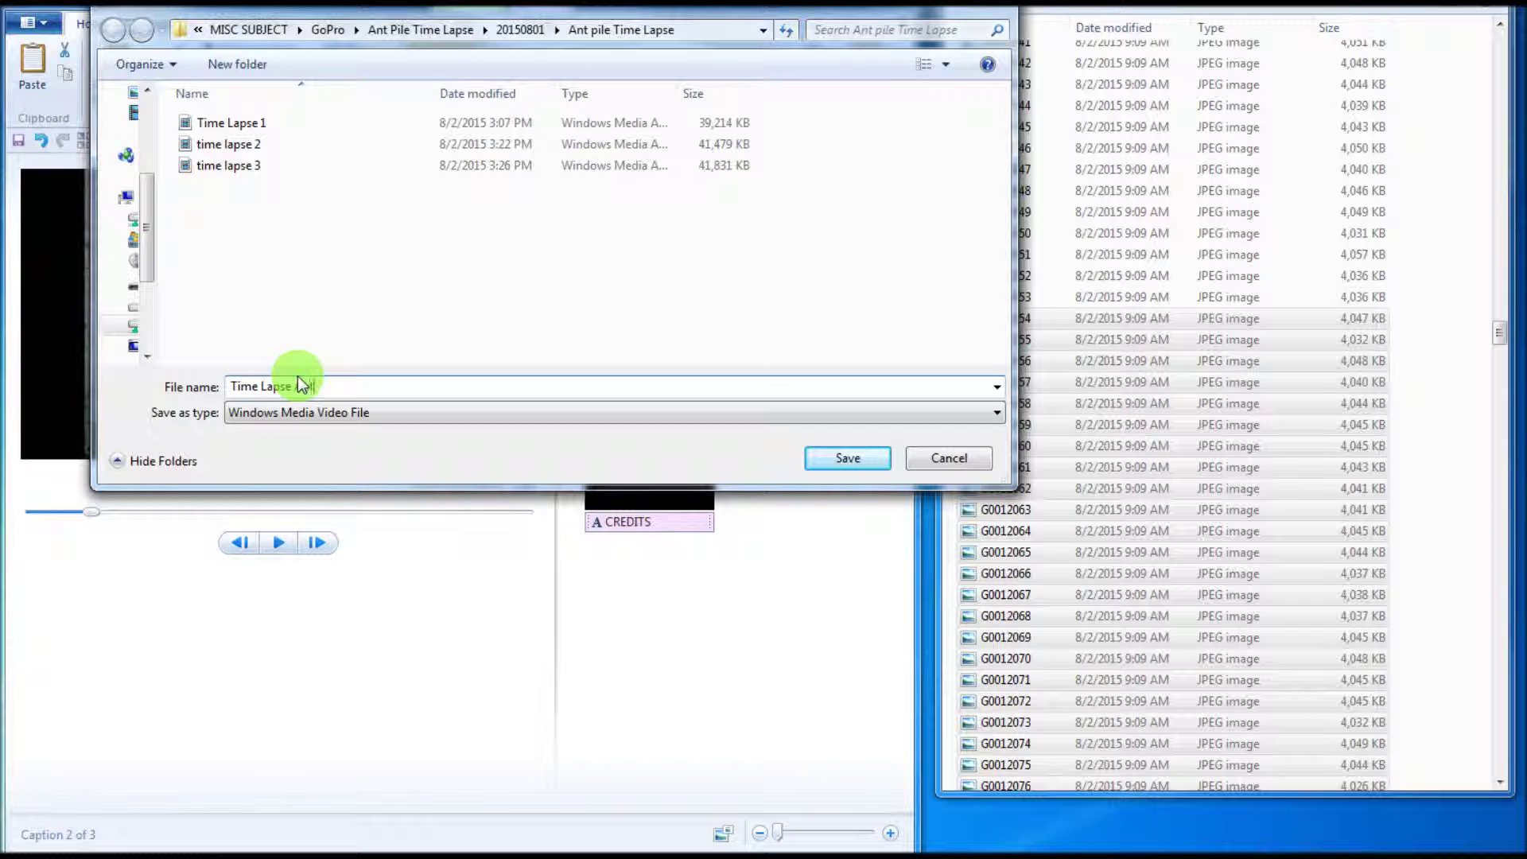
pyautogui.click(867, 463)
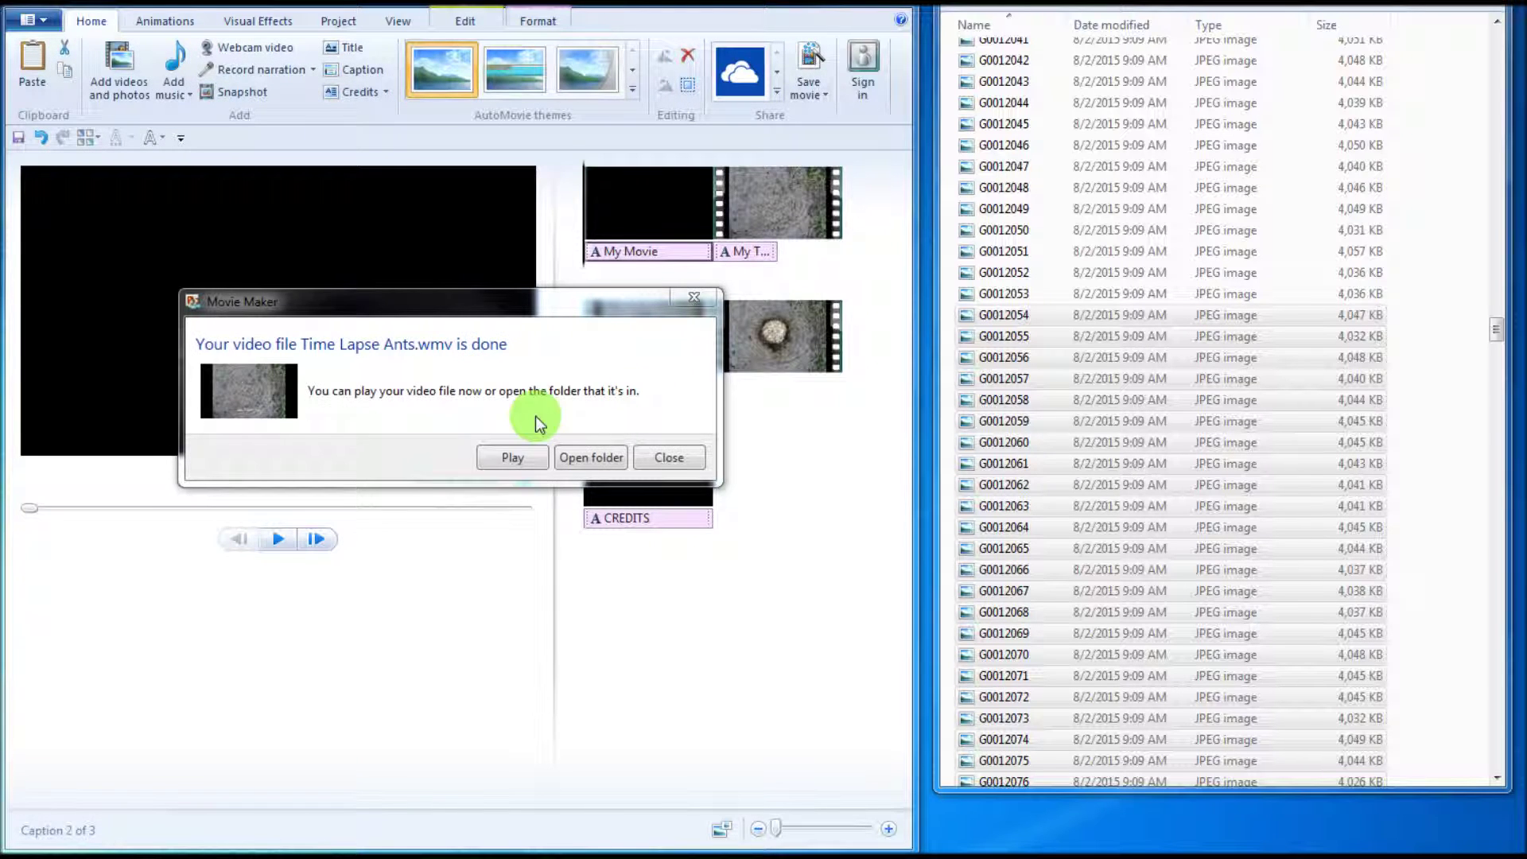
pyautogui.click(517, 453)
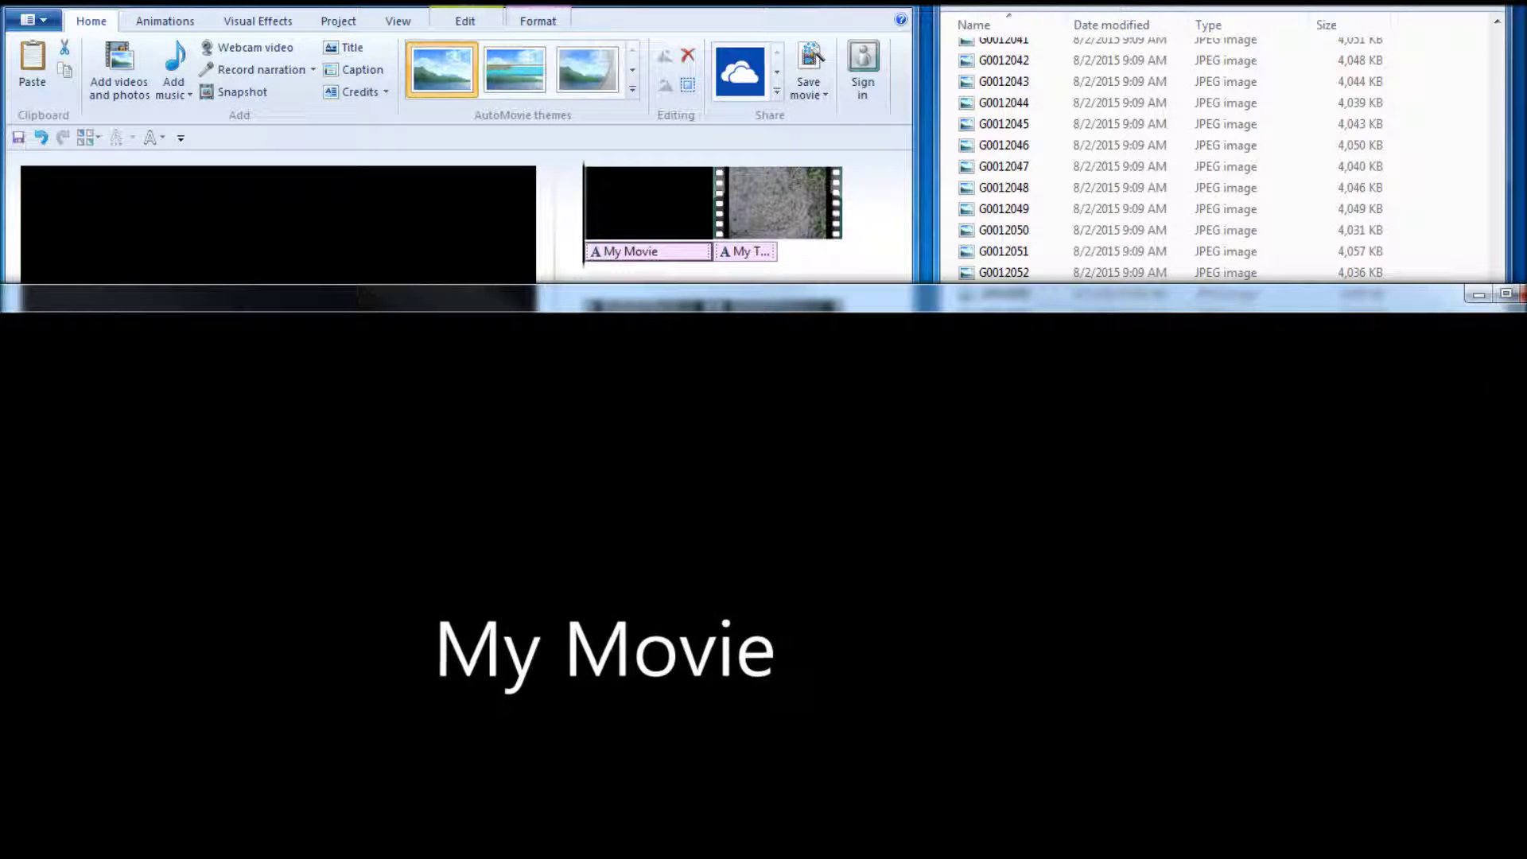
# Step: Resize and reposition the Media Player window, then skip playback ahead to 00:39 and 00:52
pyautogui.moveTo(1525, 382); pyautogui.dragTo(750, 385)
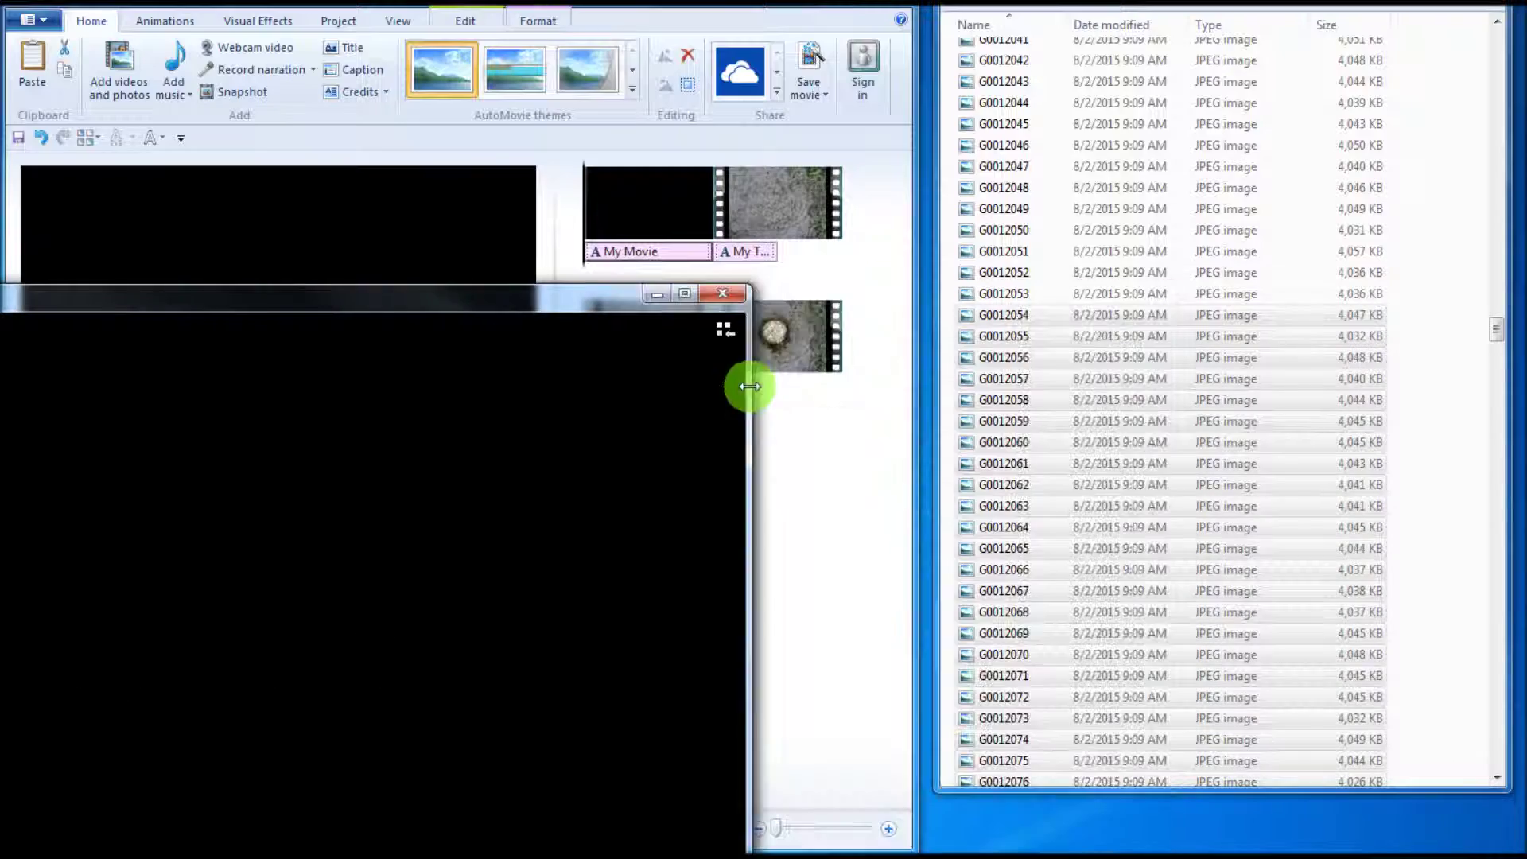
pyautogui.moveTo(449, 303); pyautogui.dragTo(890, 98)
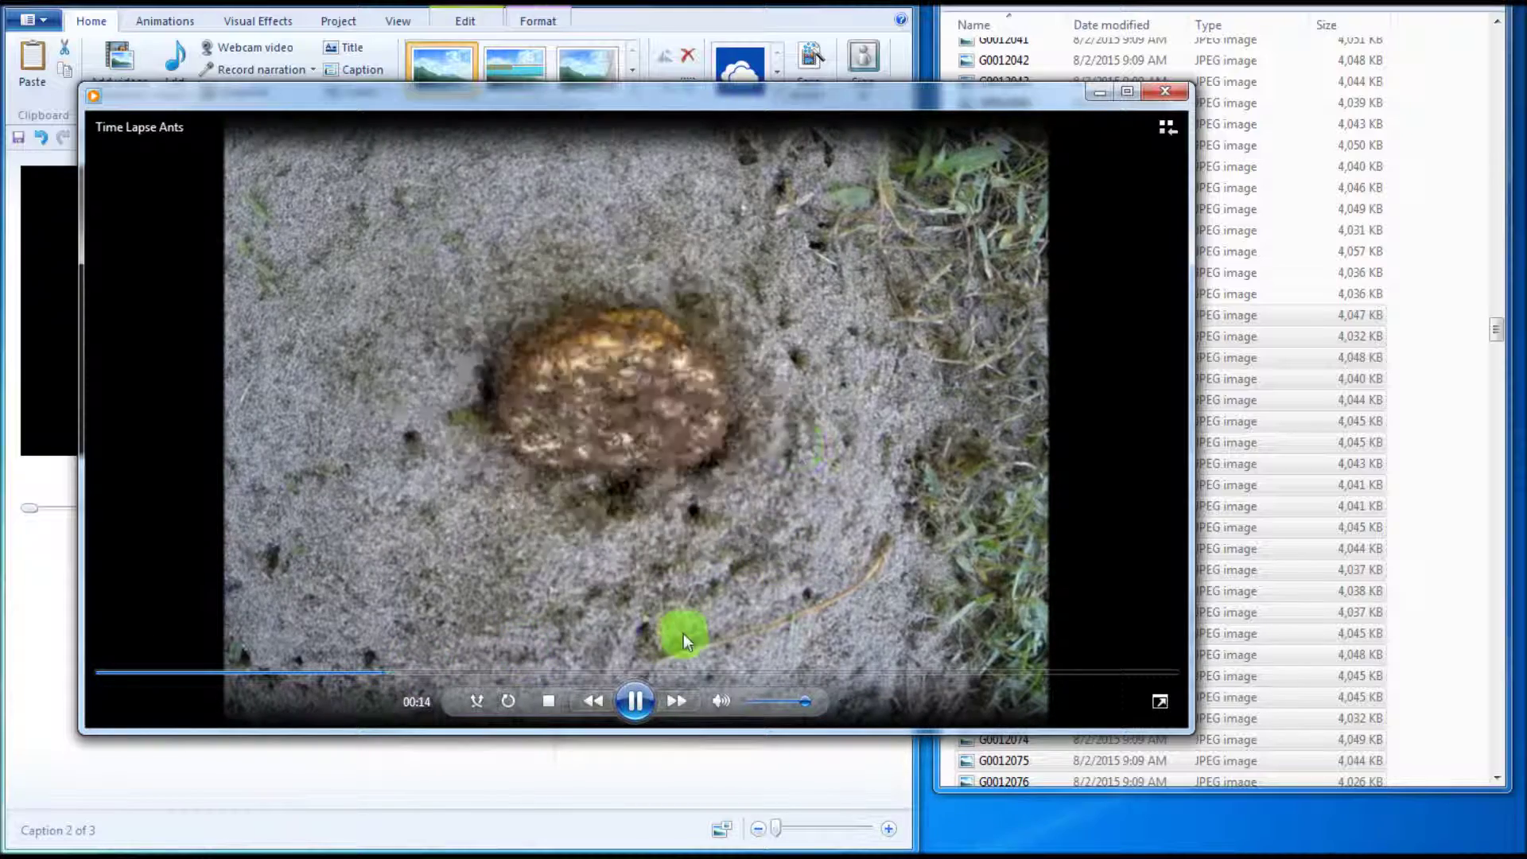
pyautogui.click(857, 673)
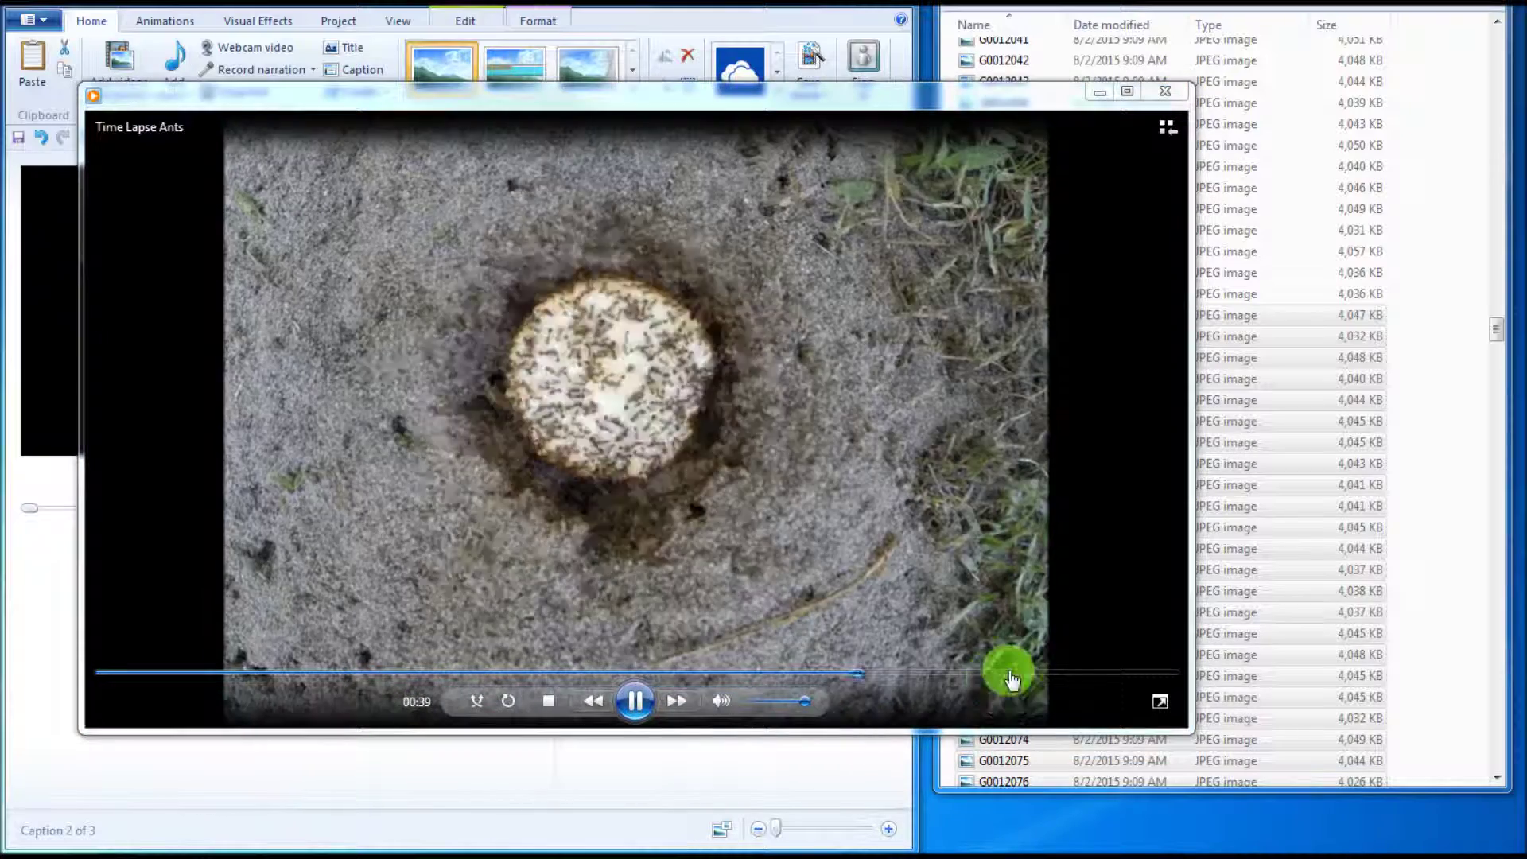
pyautogui.click(1082, 673)
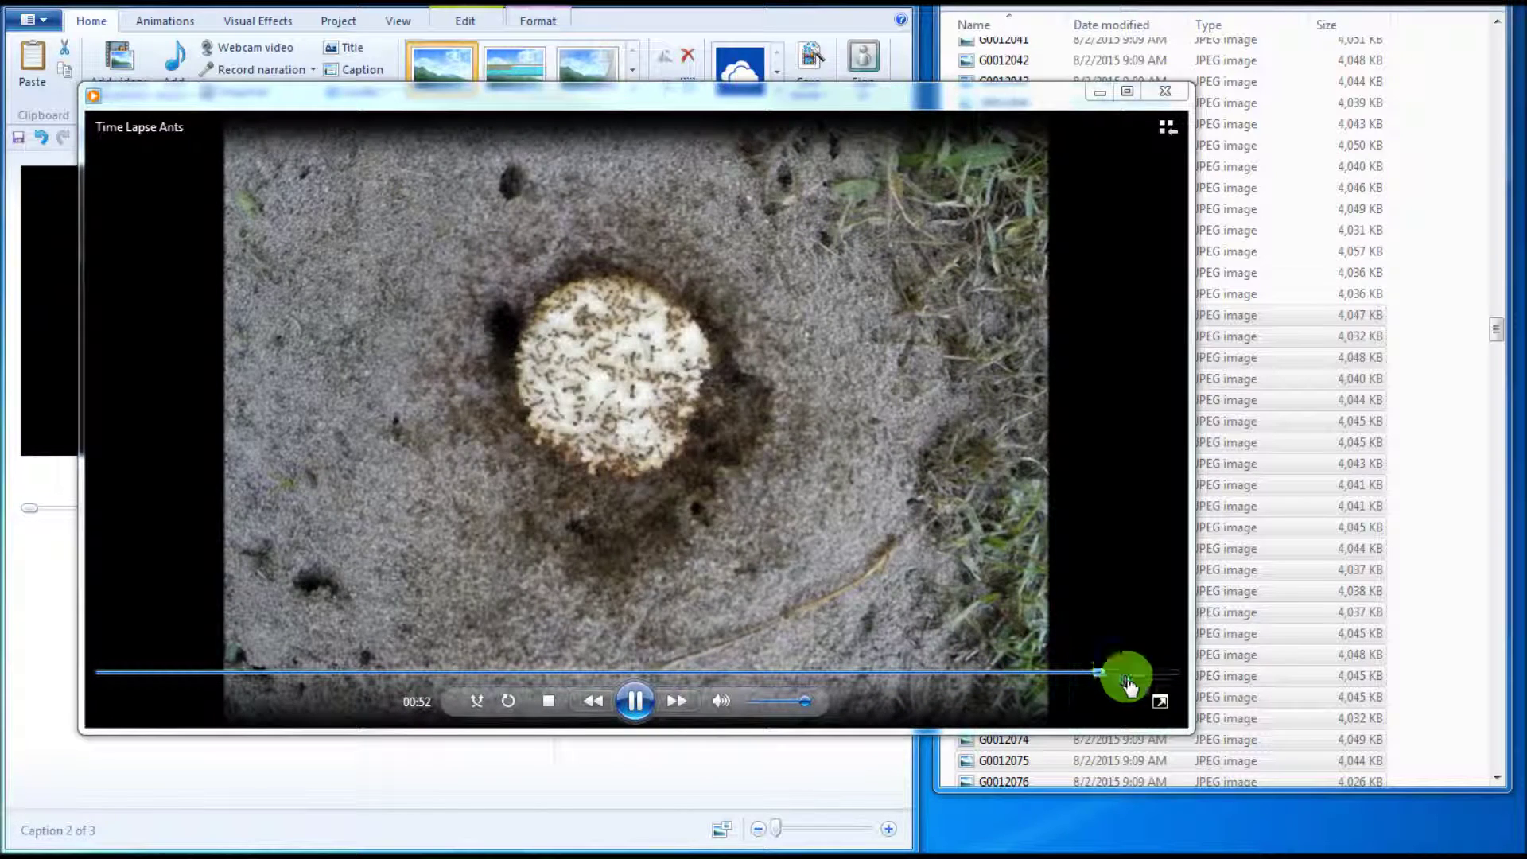